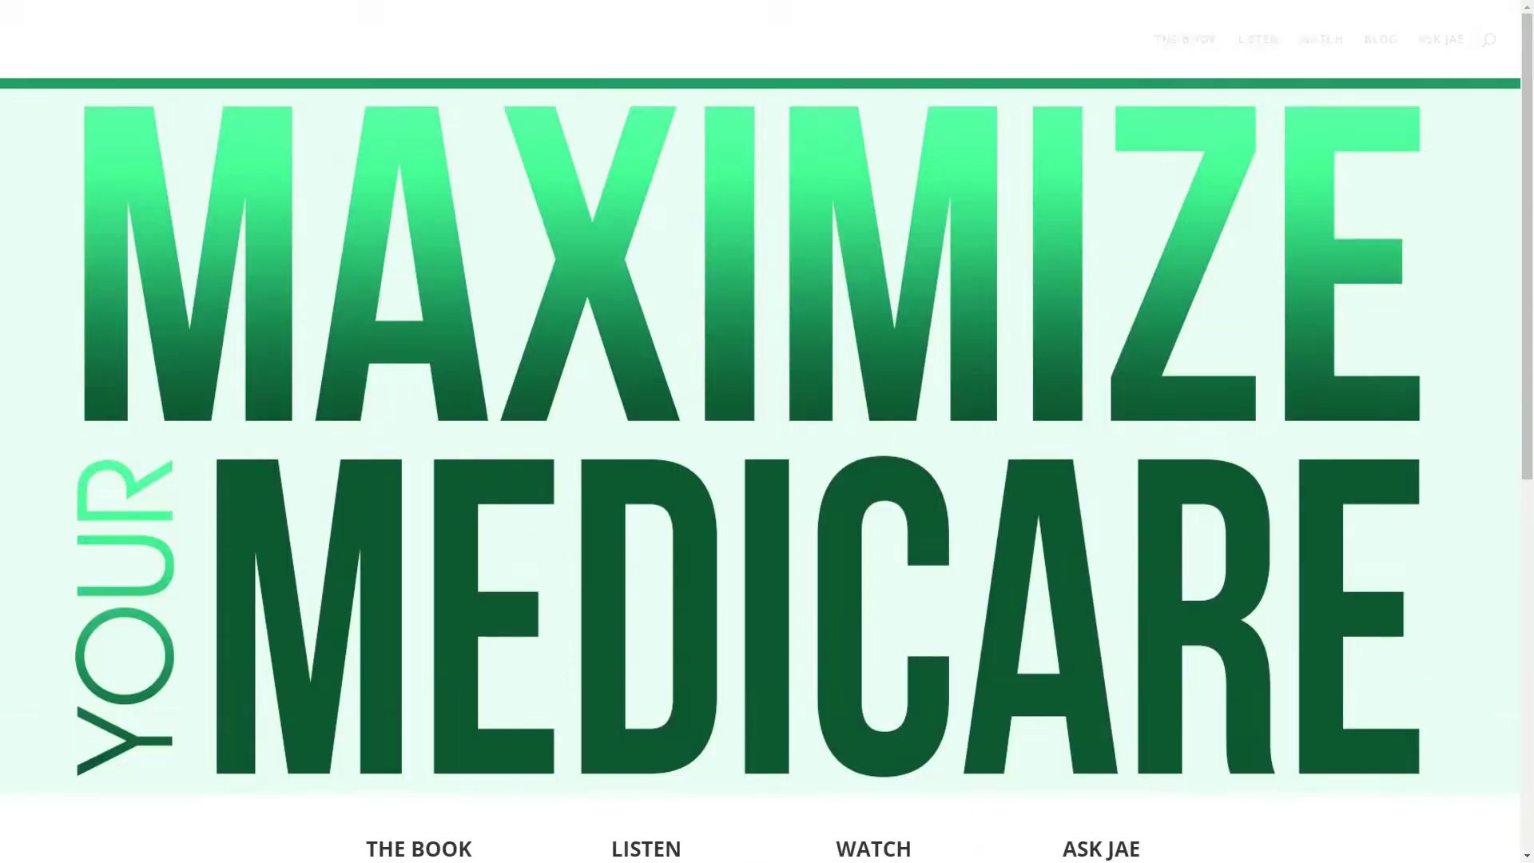
- Look over the sections and resource links of the Maximize Your Medicare home page
scroll(767, 431, "down", 1)
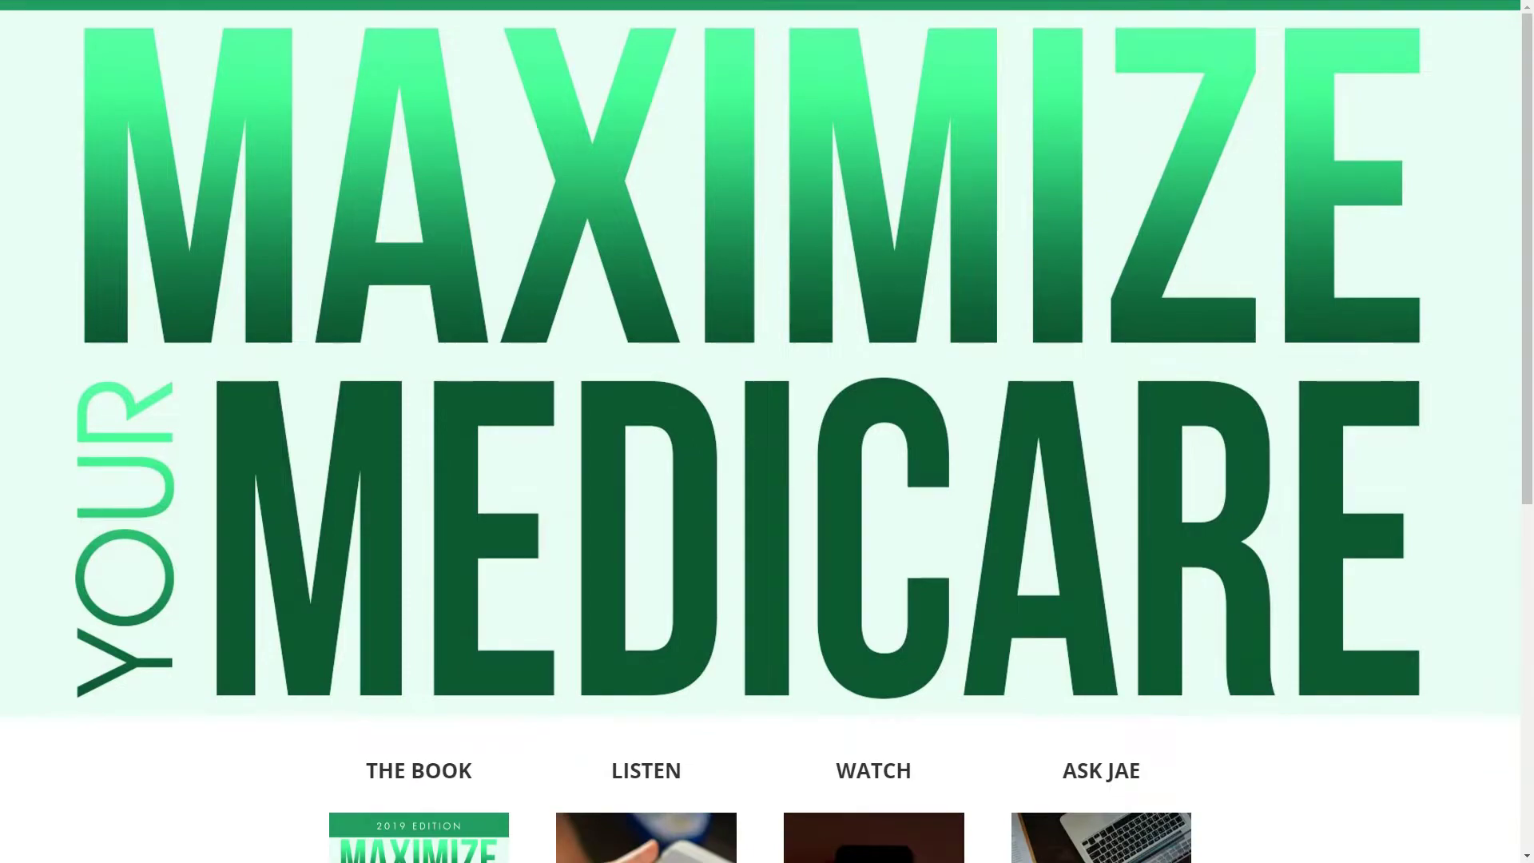
scroll(767, 432, "down", 5)
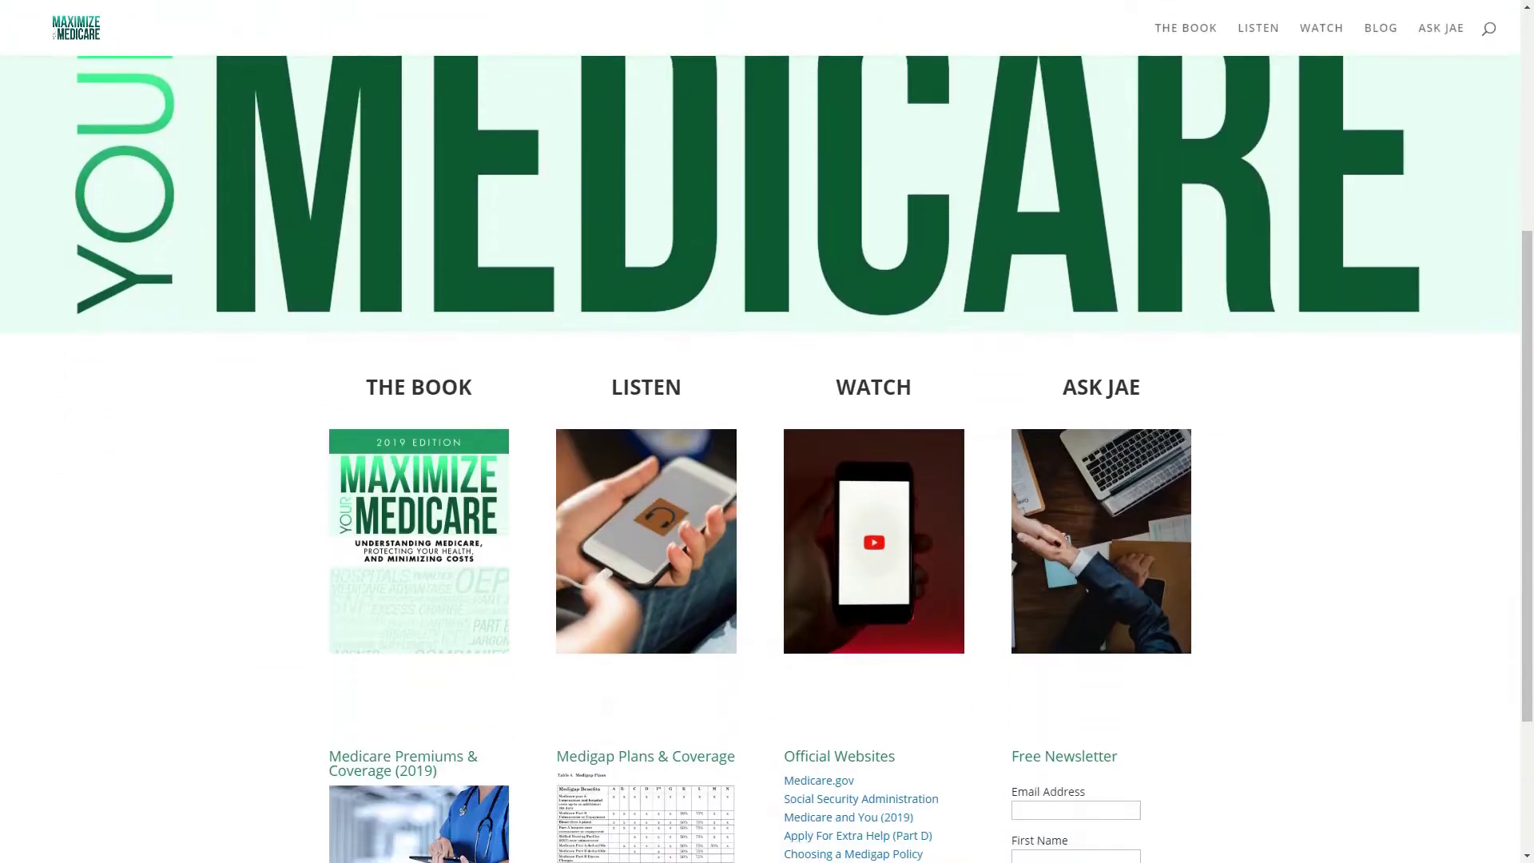
scroll(767, 431, "down", 3)
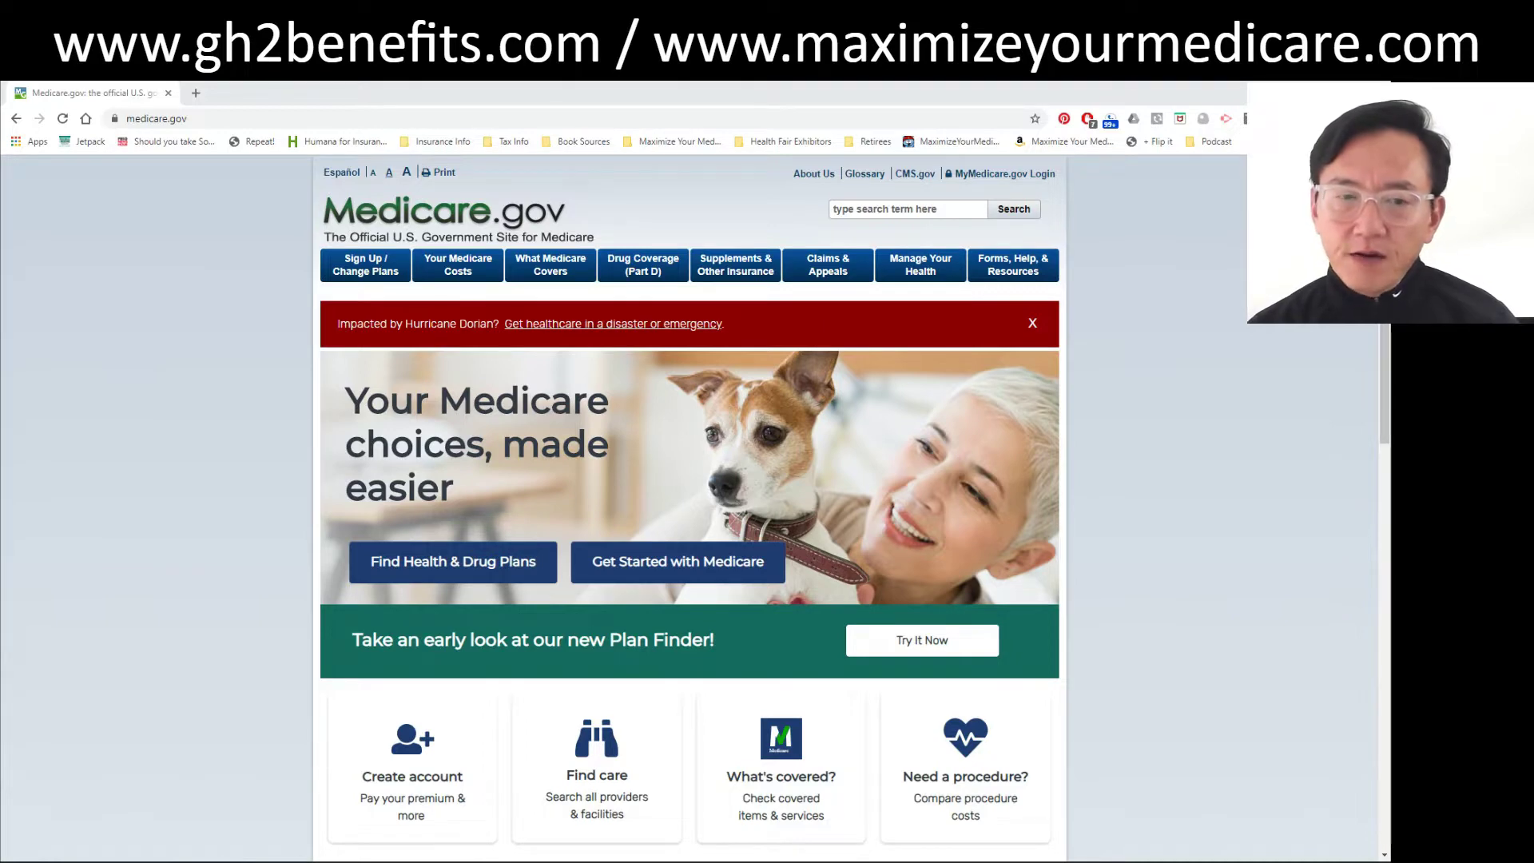
- Open the early look at the new Plan Finder from the Medicare.gov home page
left_click(675, 569)
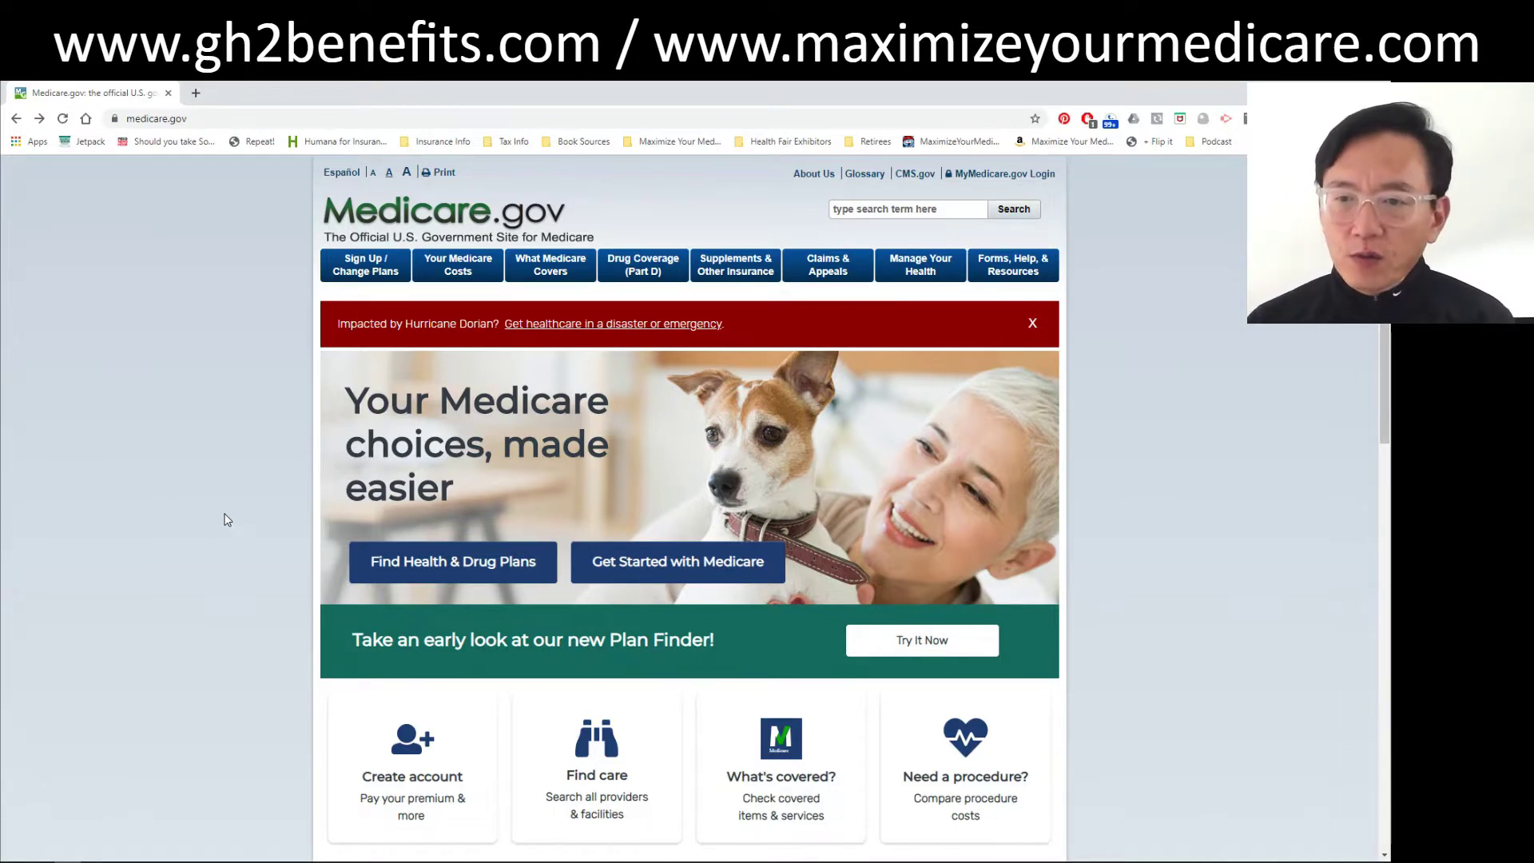
left_click(882, 647)
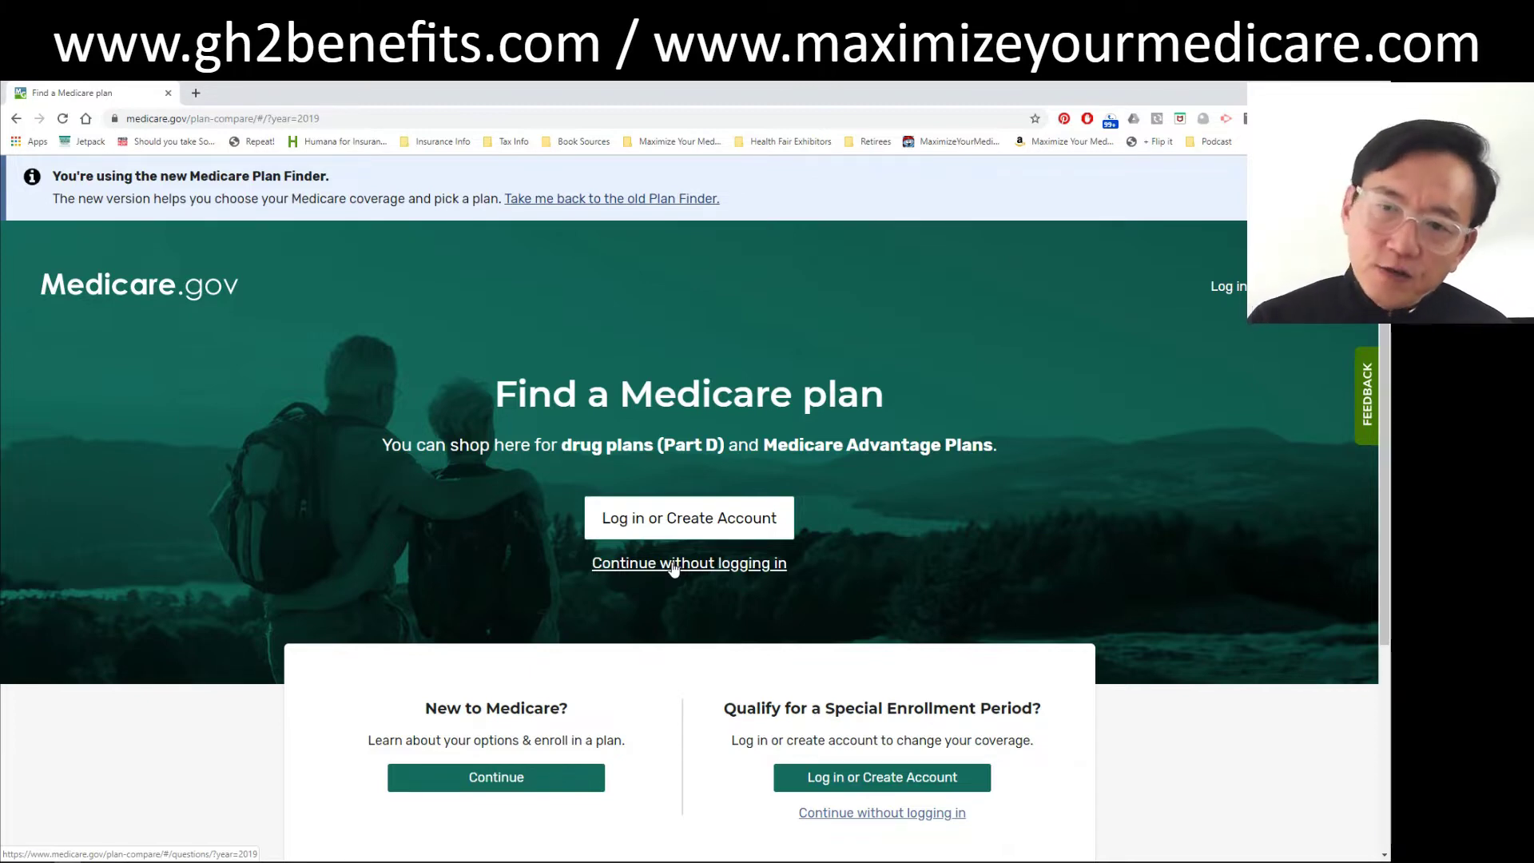
- View the Plan Finder's login and account creation pages and return to the Find a Medicare plan start page
left_click(701, 531)
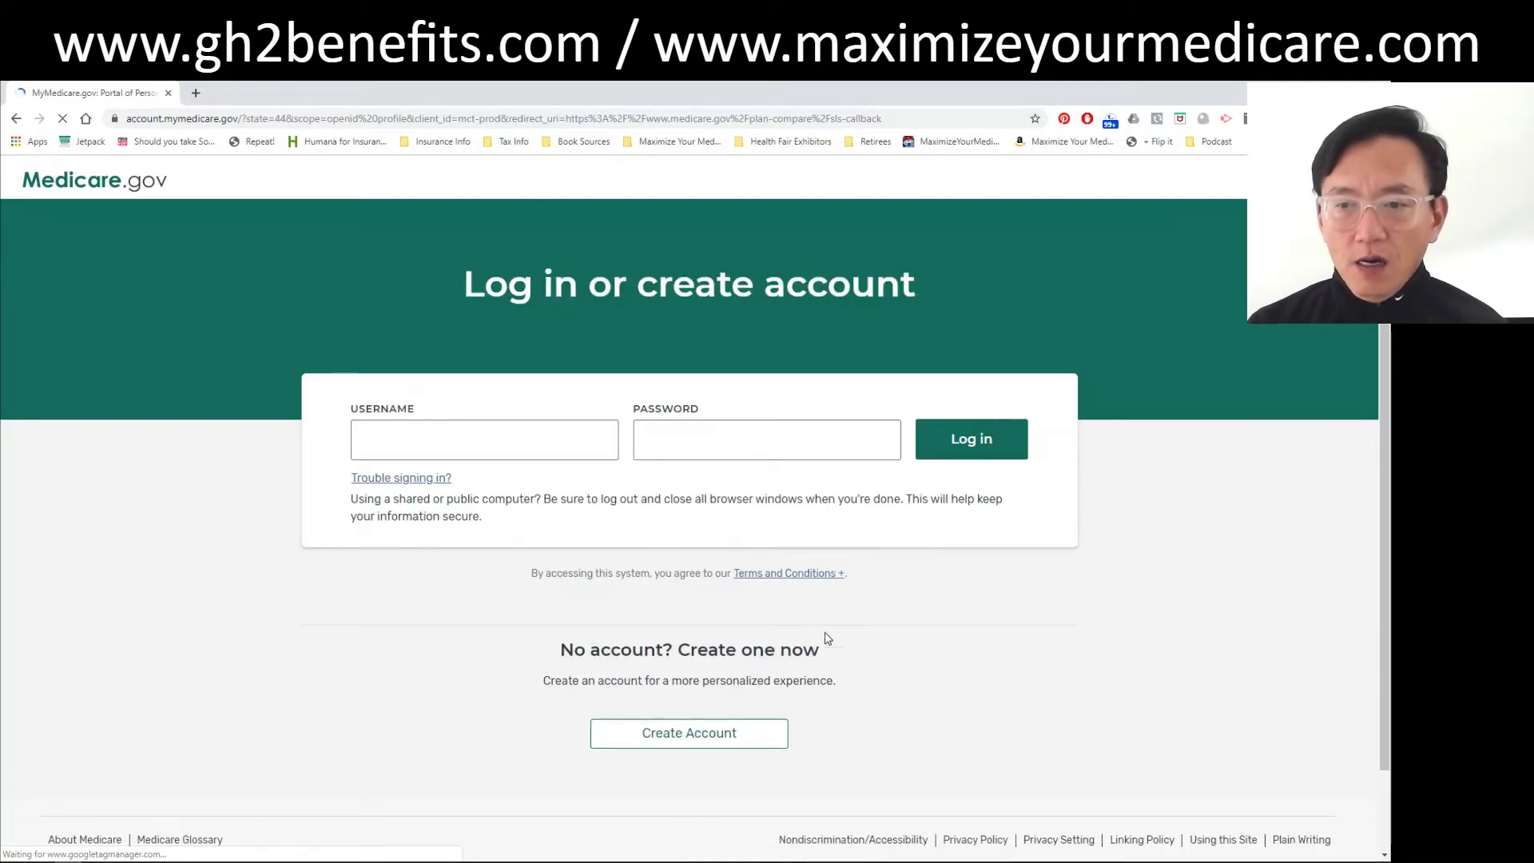
left_click(730, 740)
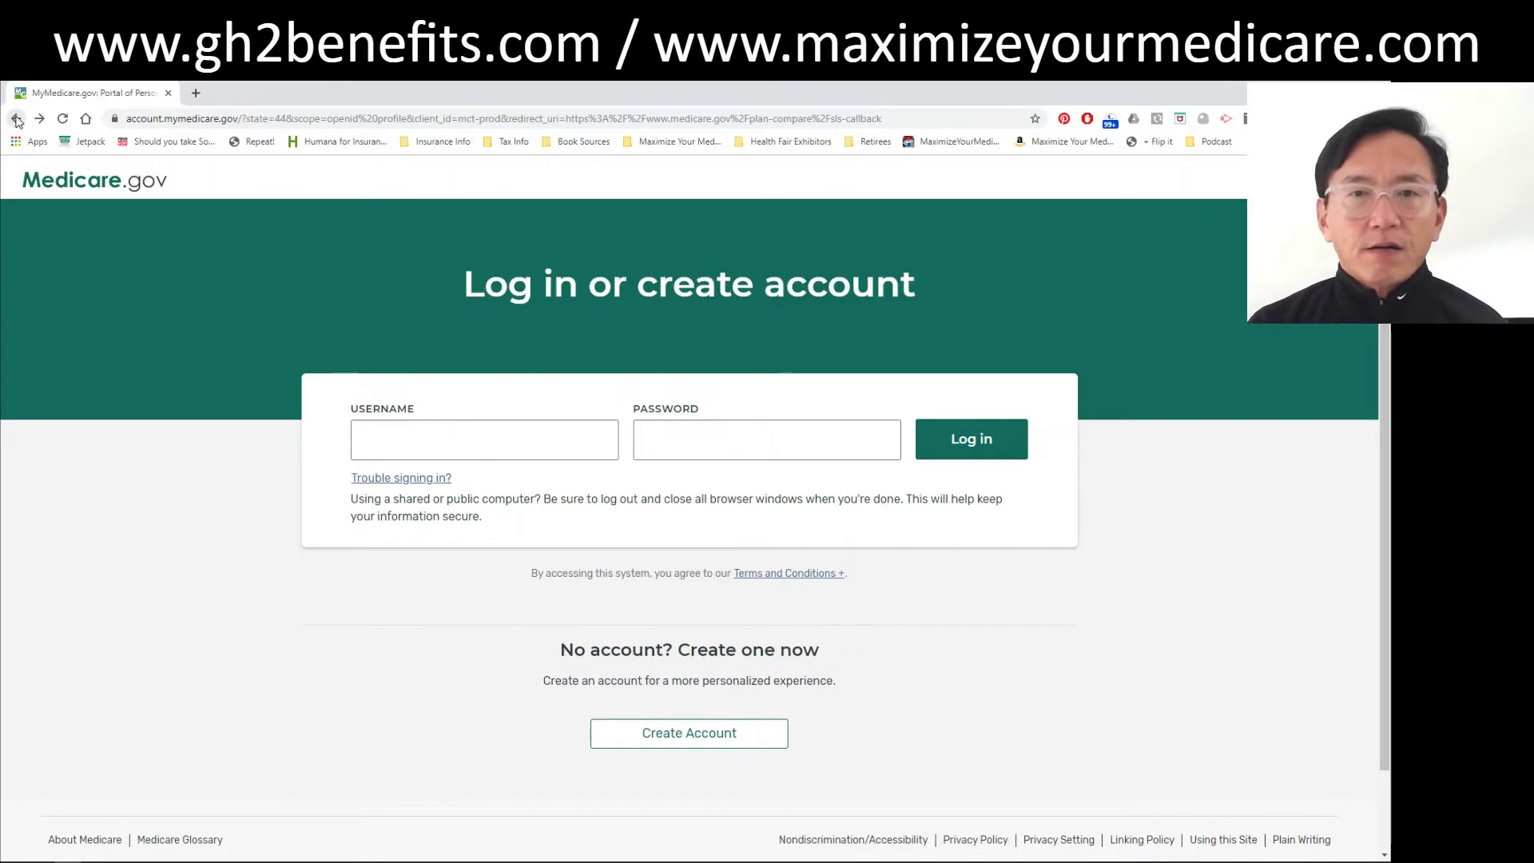
left_click(16, 119)
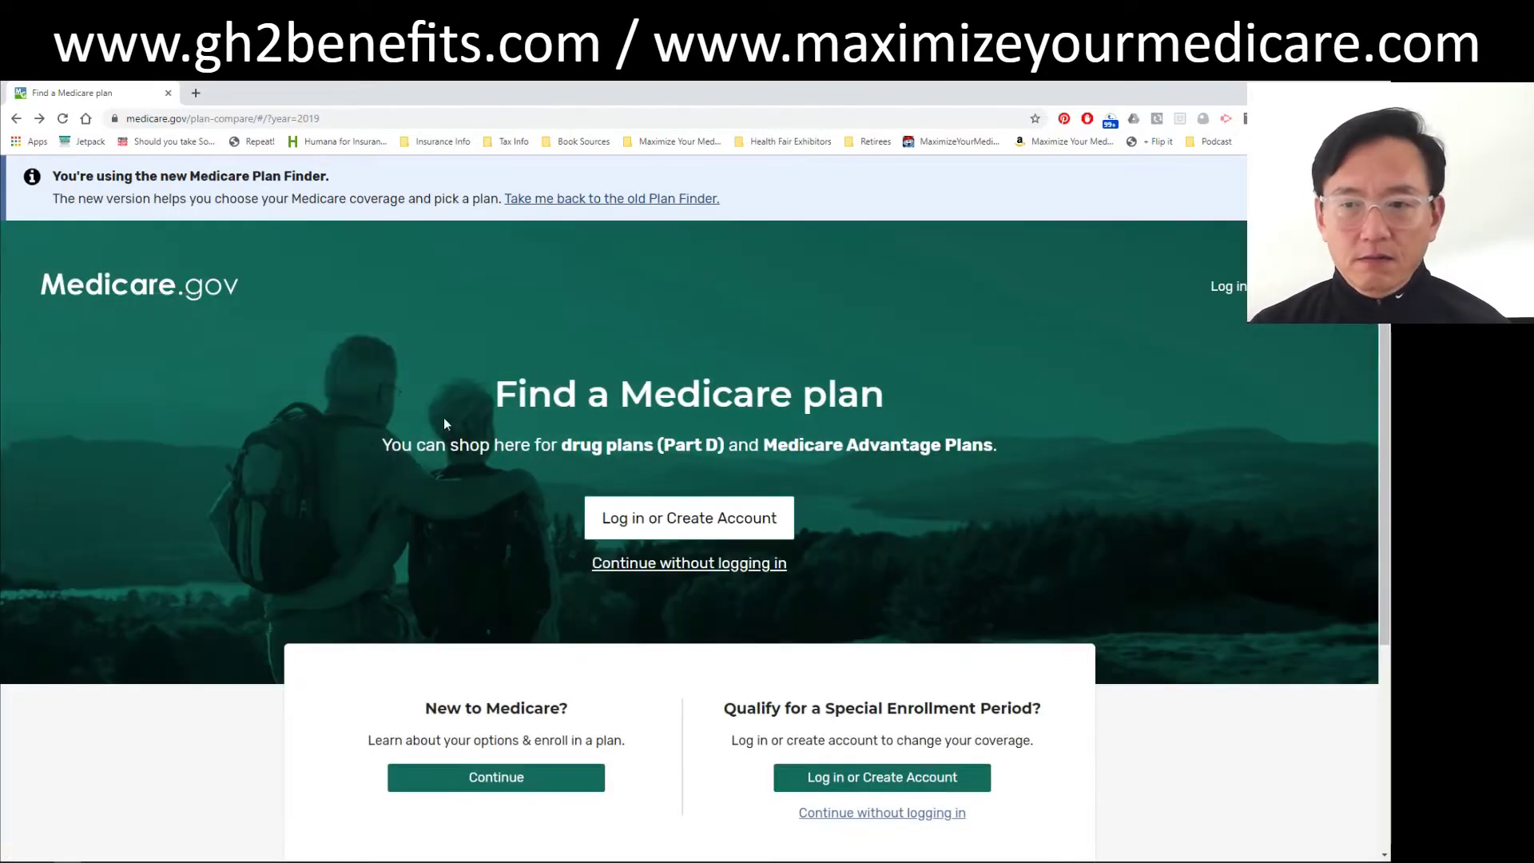
- Continue without logging in and choose to view plans for Drug plan (Part D) coverage
left_click(630, 569)
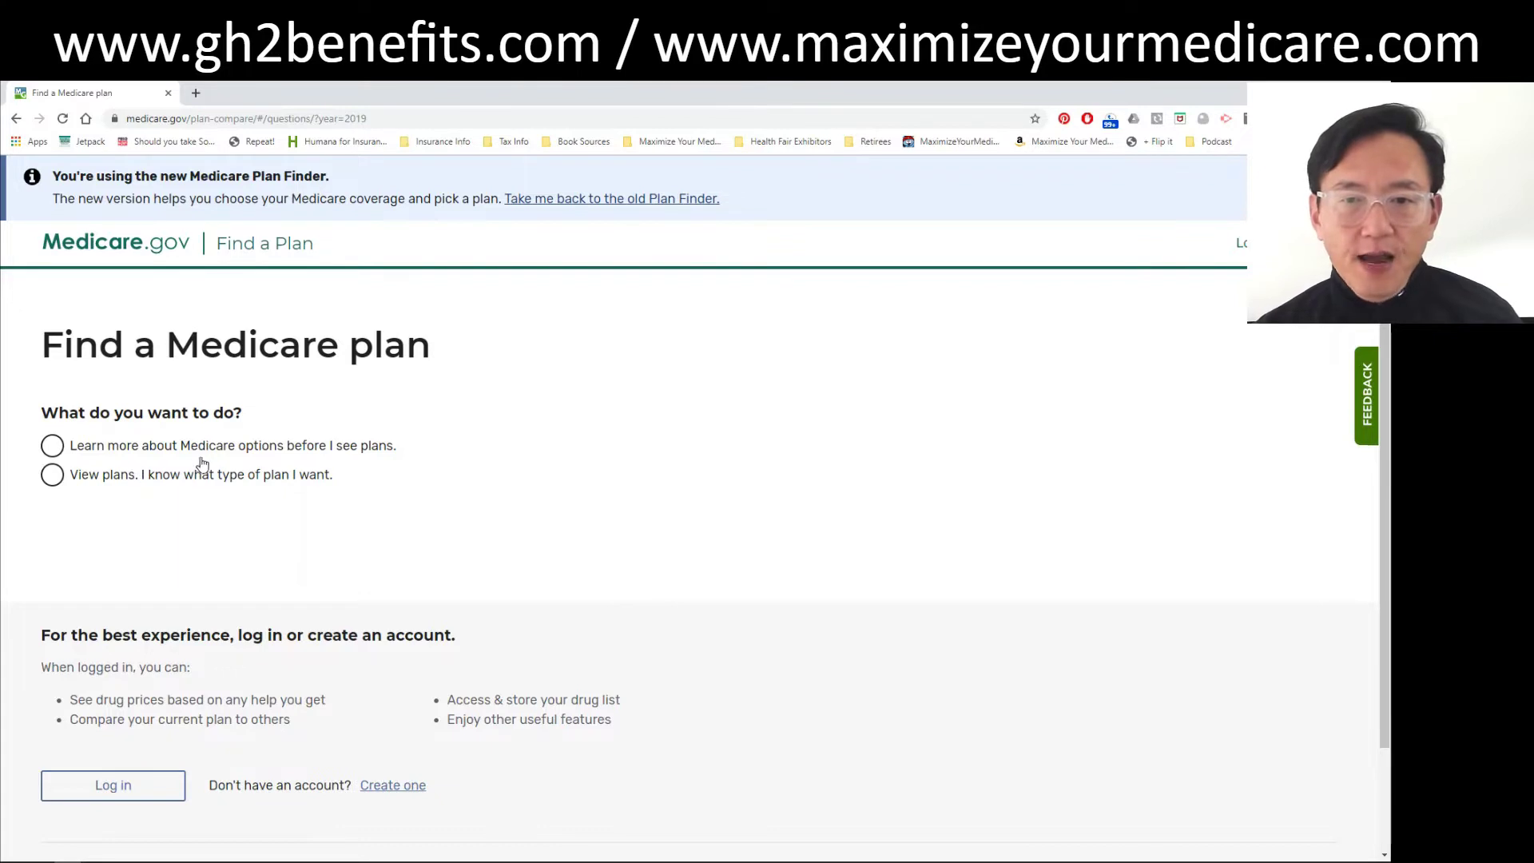
left_click(56, 477)
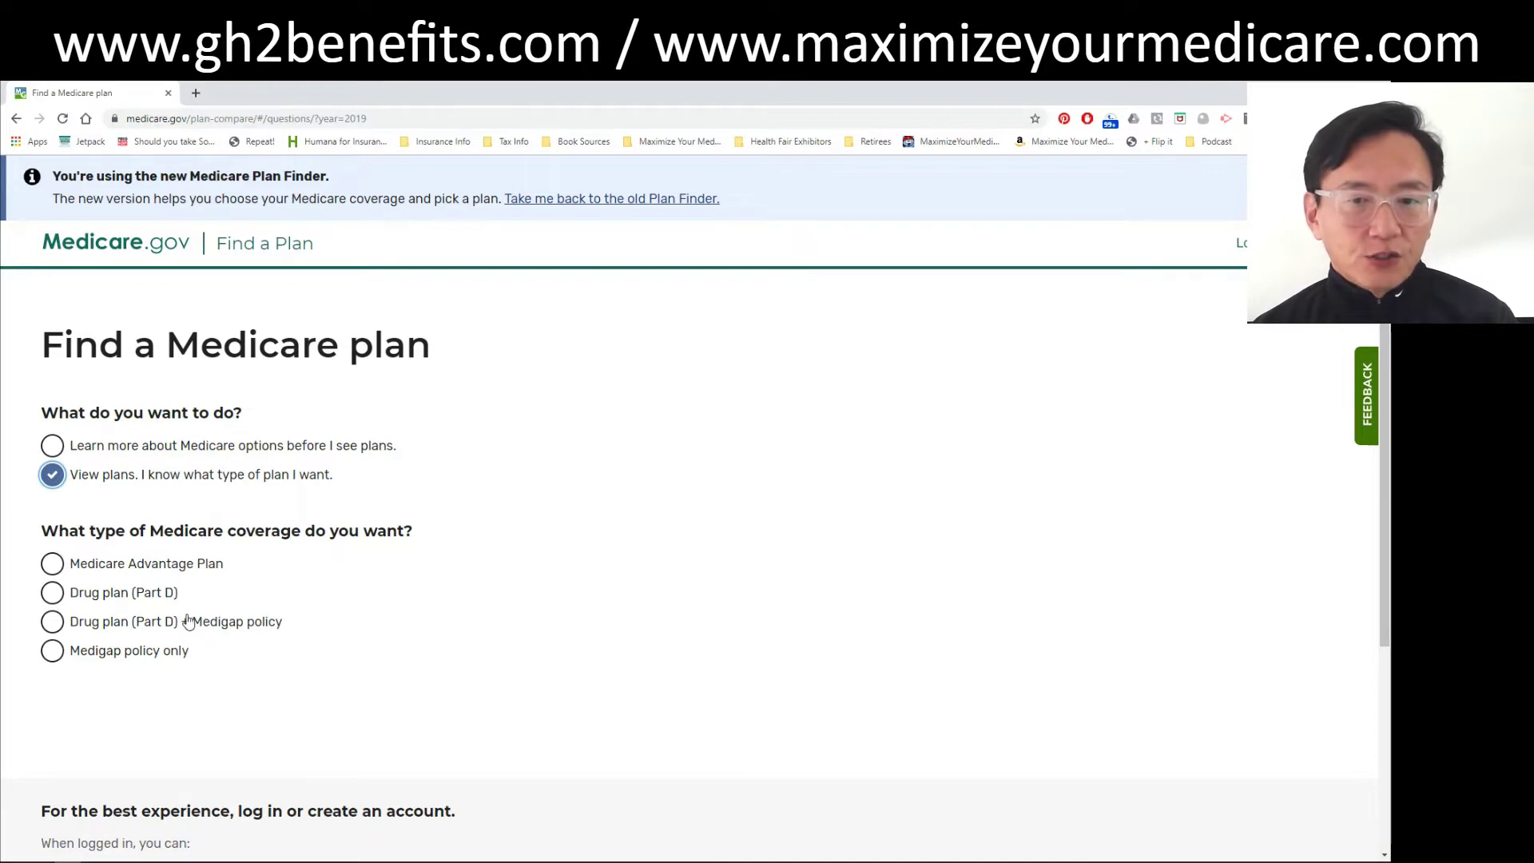
left_click(53, 593)
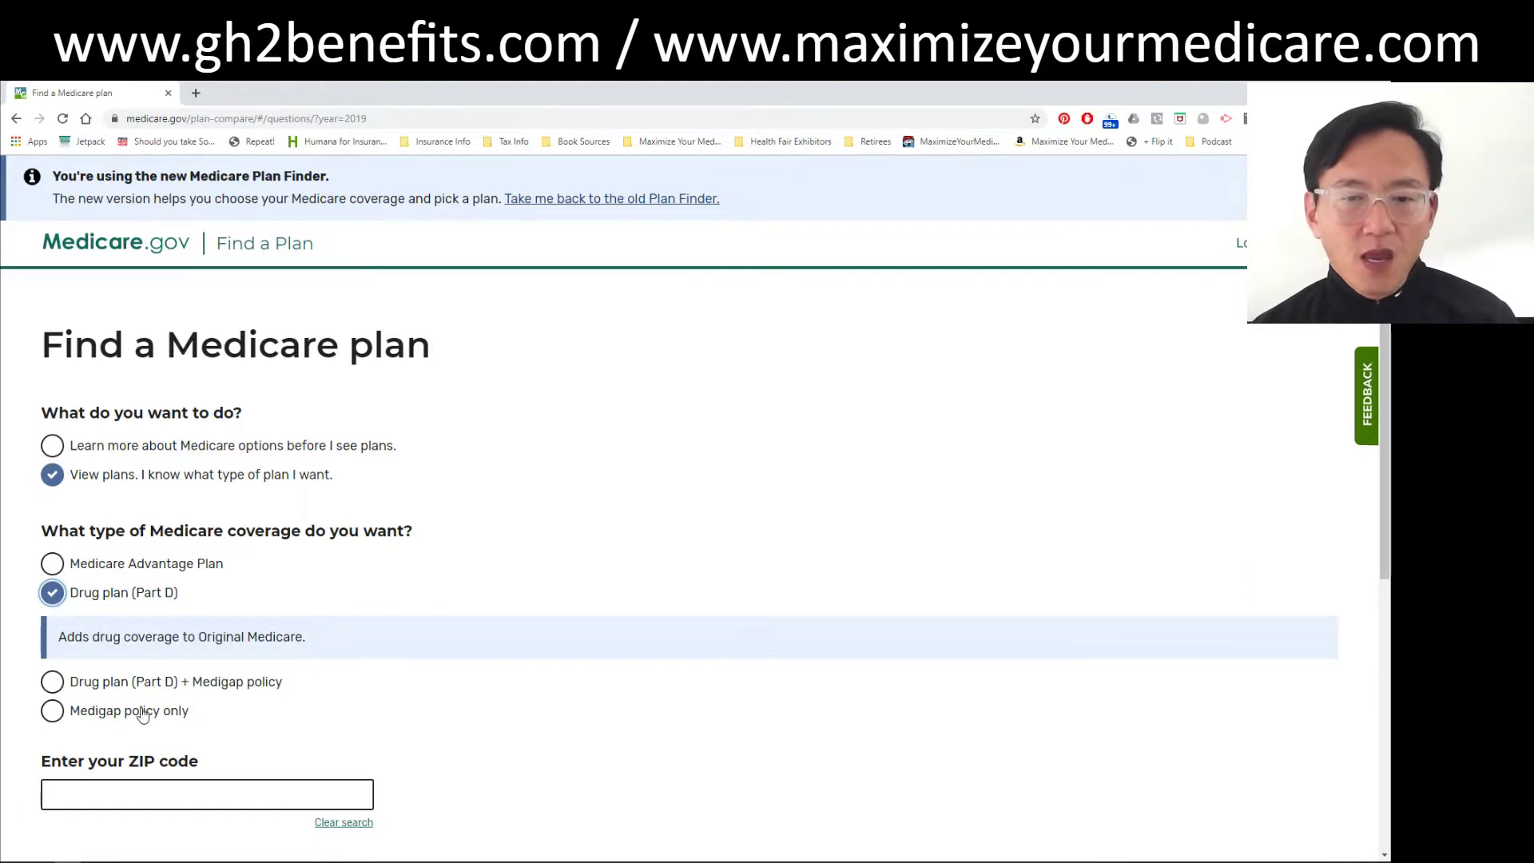
- Set the location to ZIP code 60601 in Cook, IL, and answer Yes to having a Medicare number
left_click(129, 789)
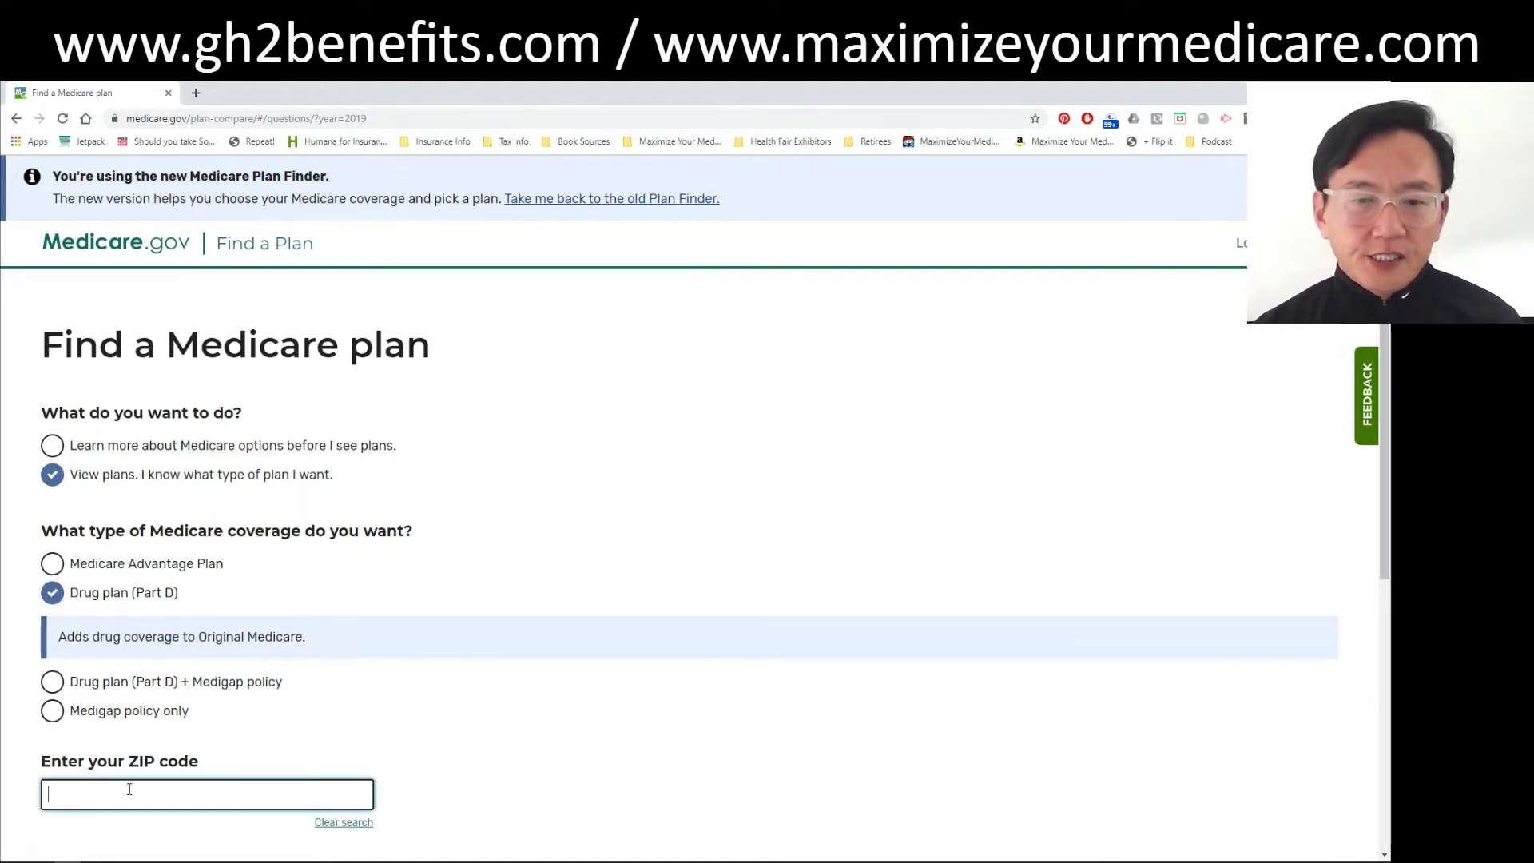
type("6")
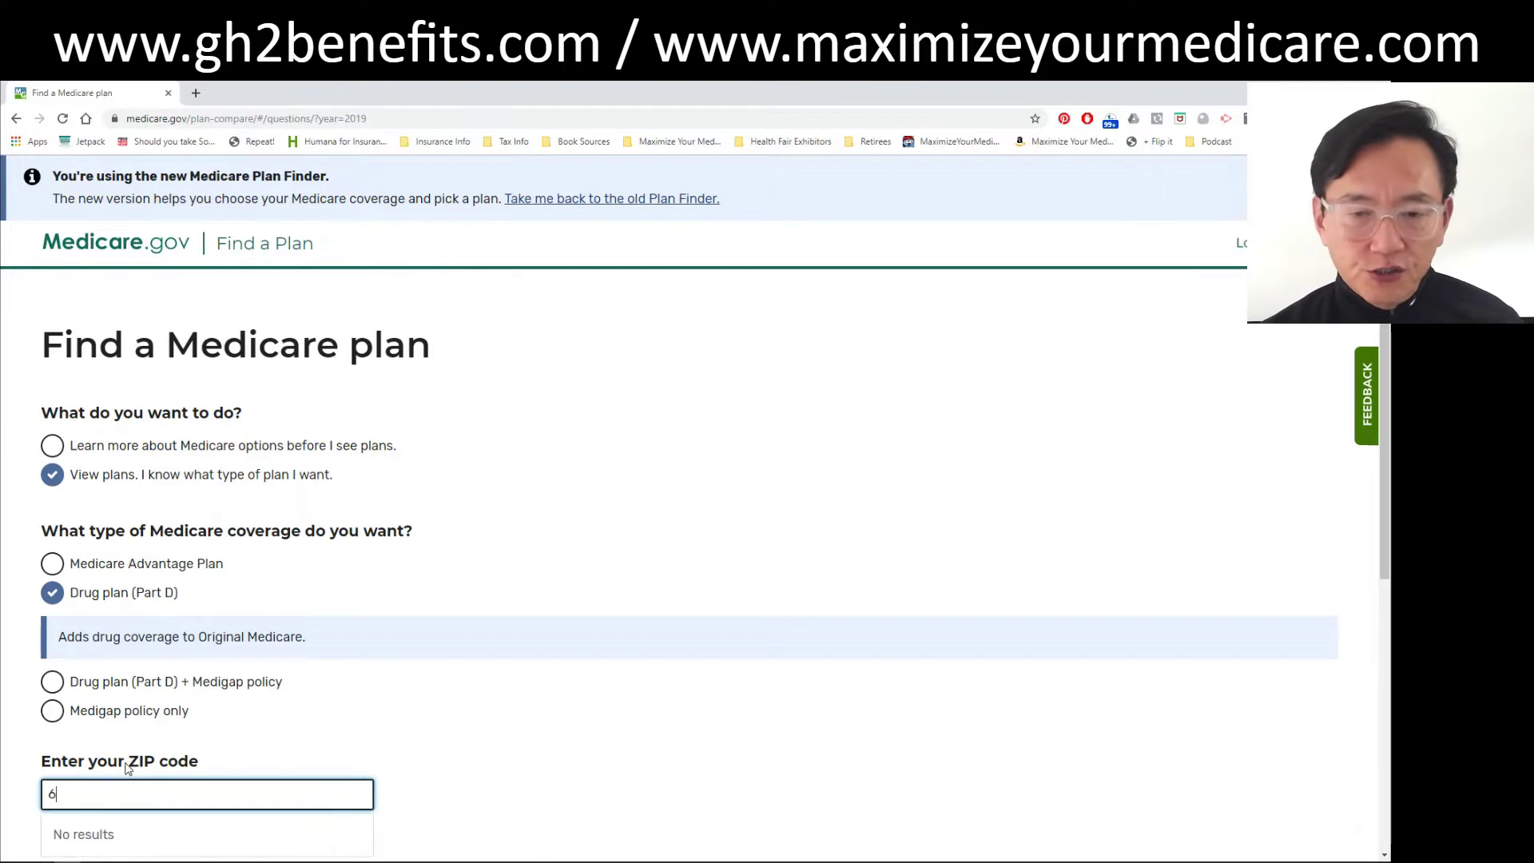
type("0601")
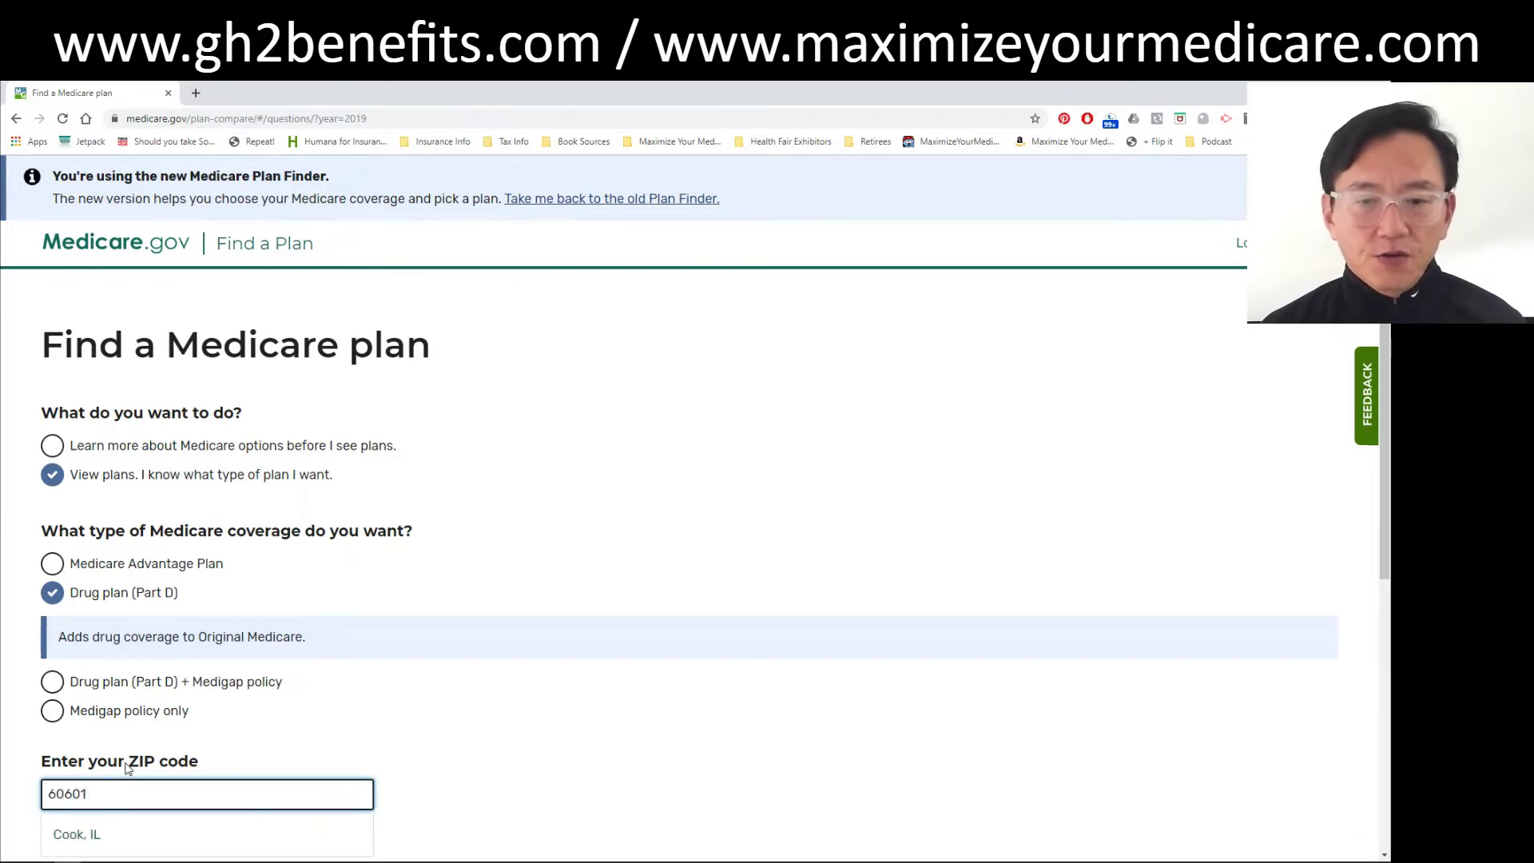
left_click(78, 835)
scroll(399, 763, "down", 1)
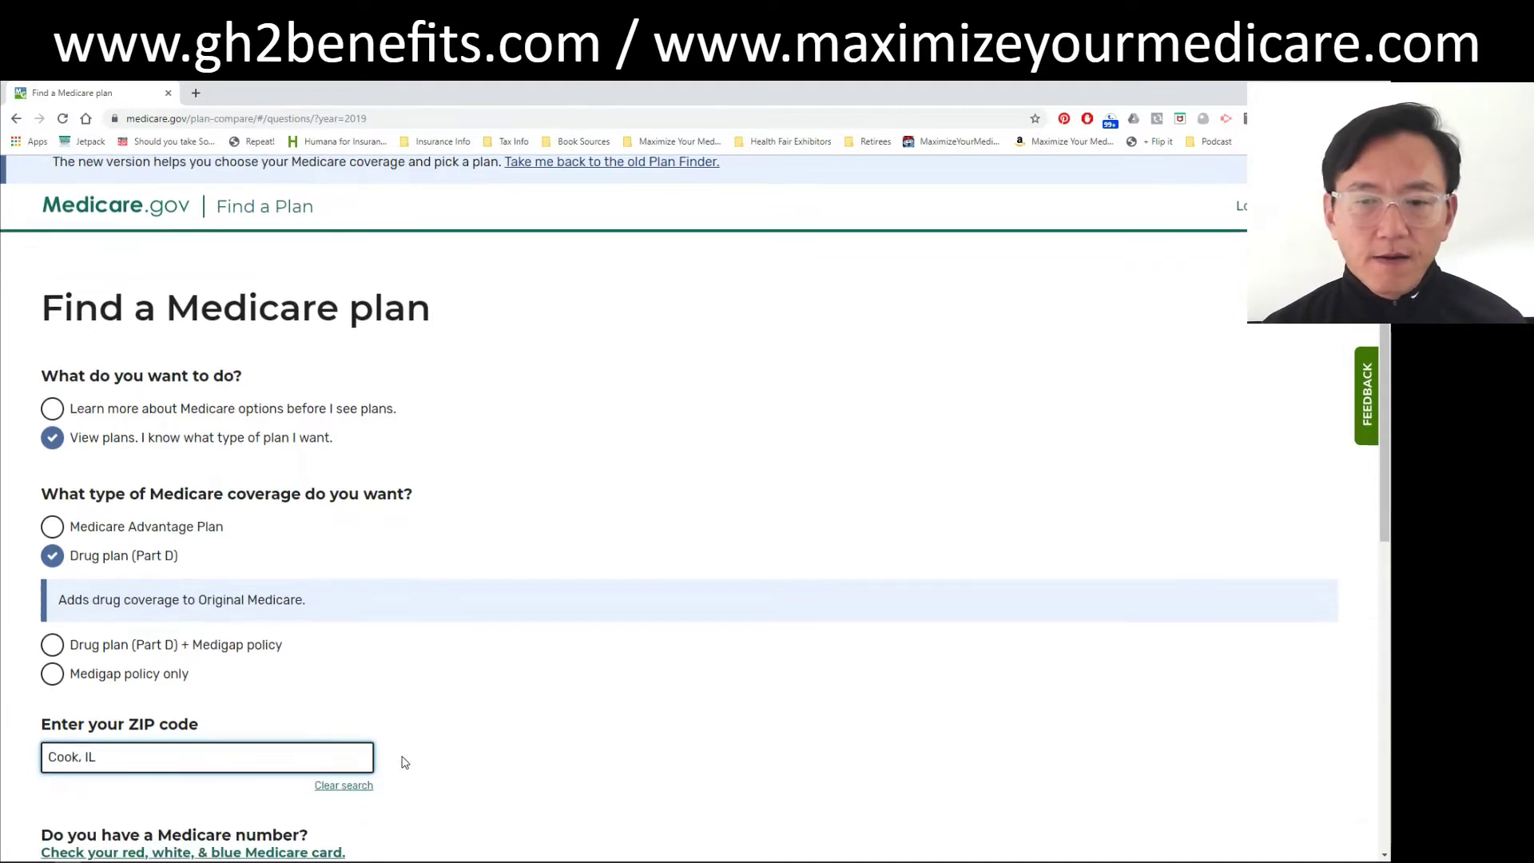
scroll(403, 761, "down", 1)
scroll(405, 762, "down", 1)
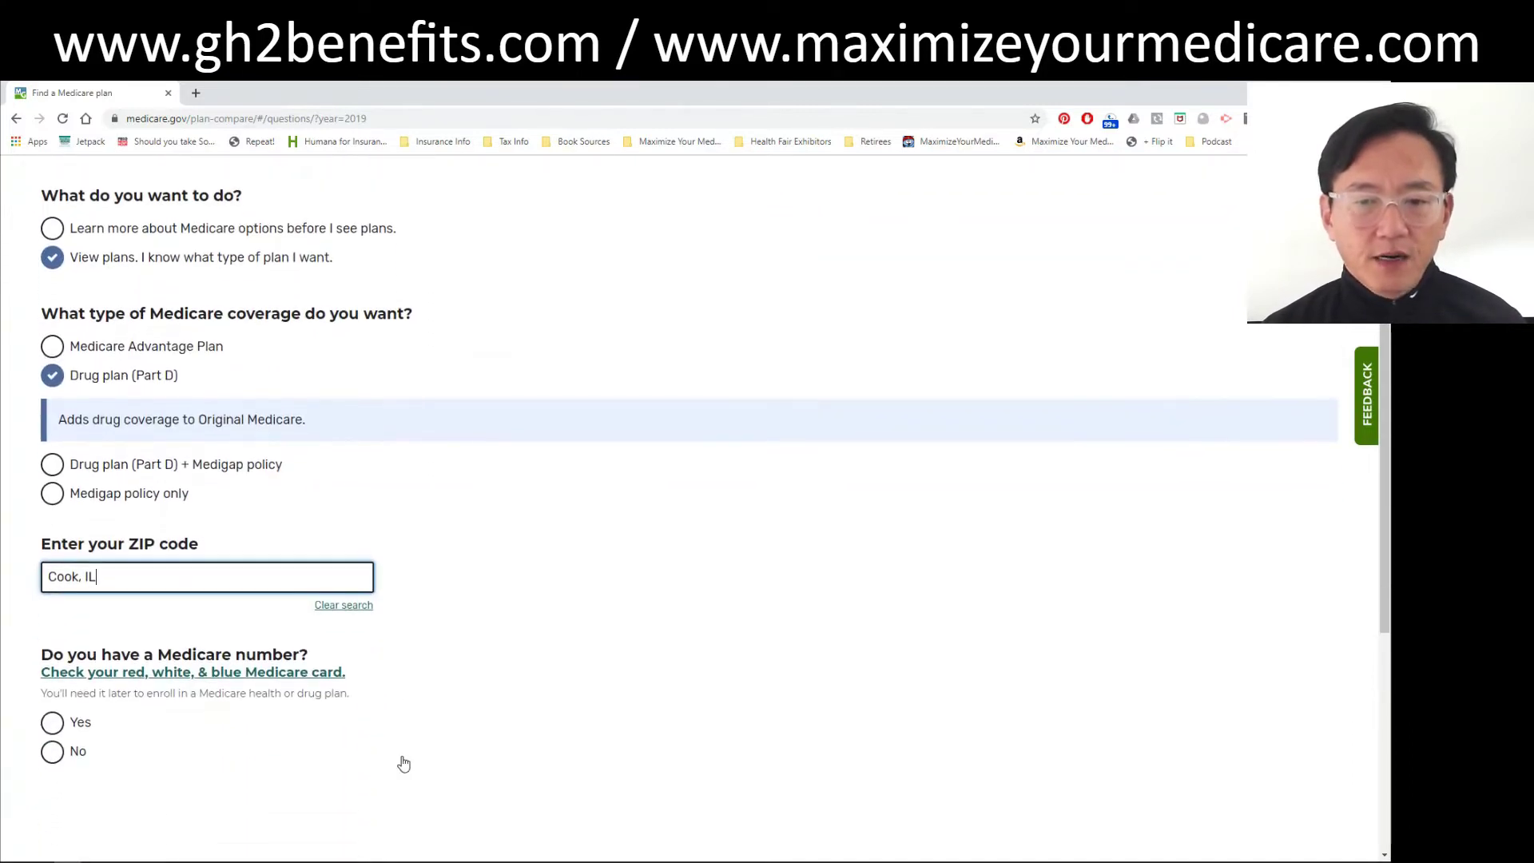
left_click(53, 723)
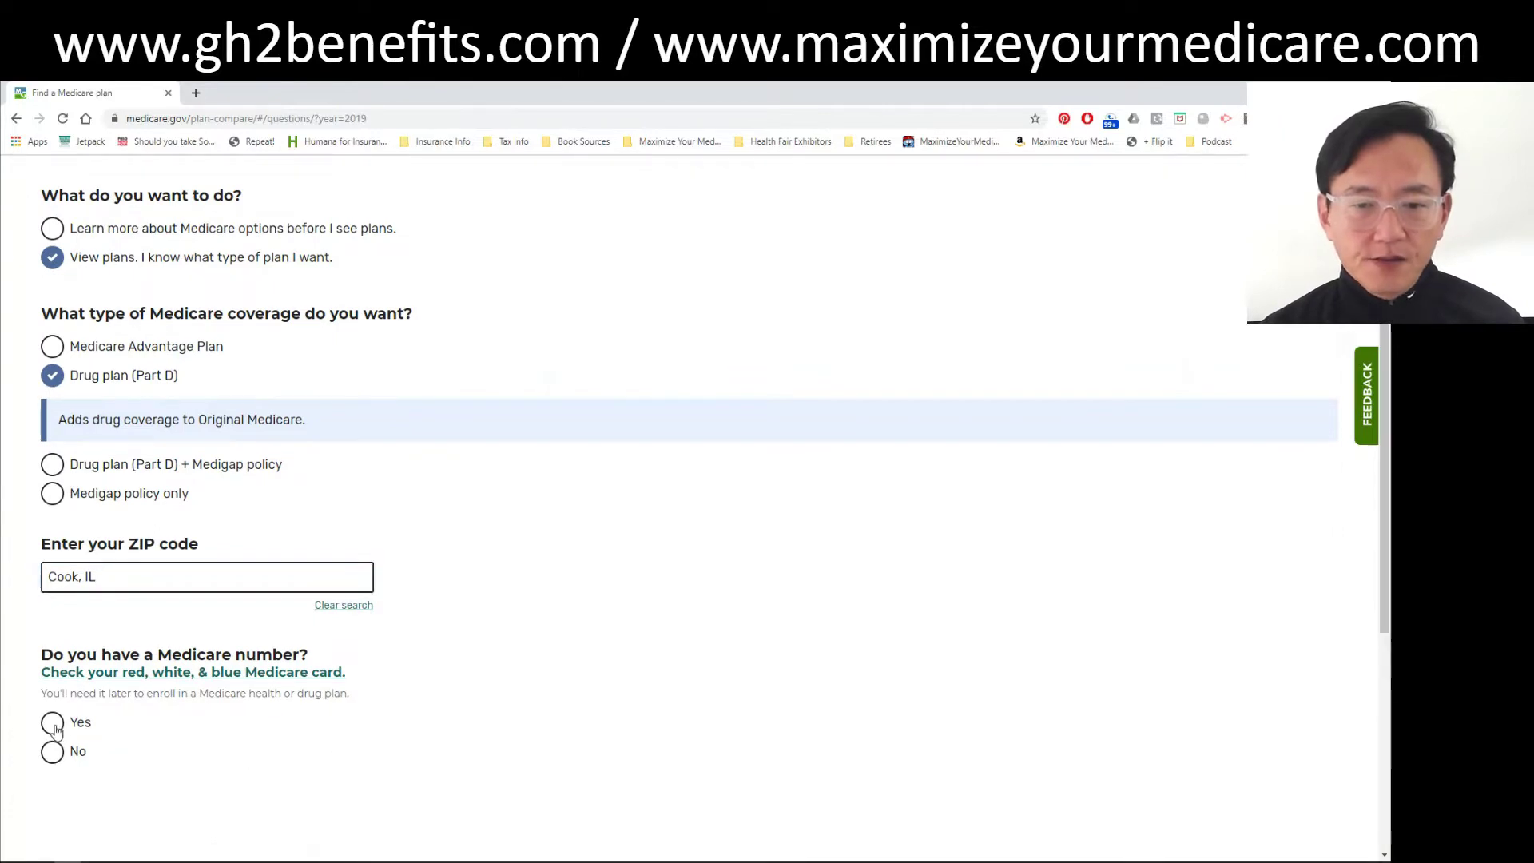
- Enter the month, day and year of the beneficiary's date of birth
scroll(195, 767, "down", 2)
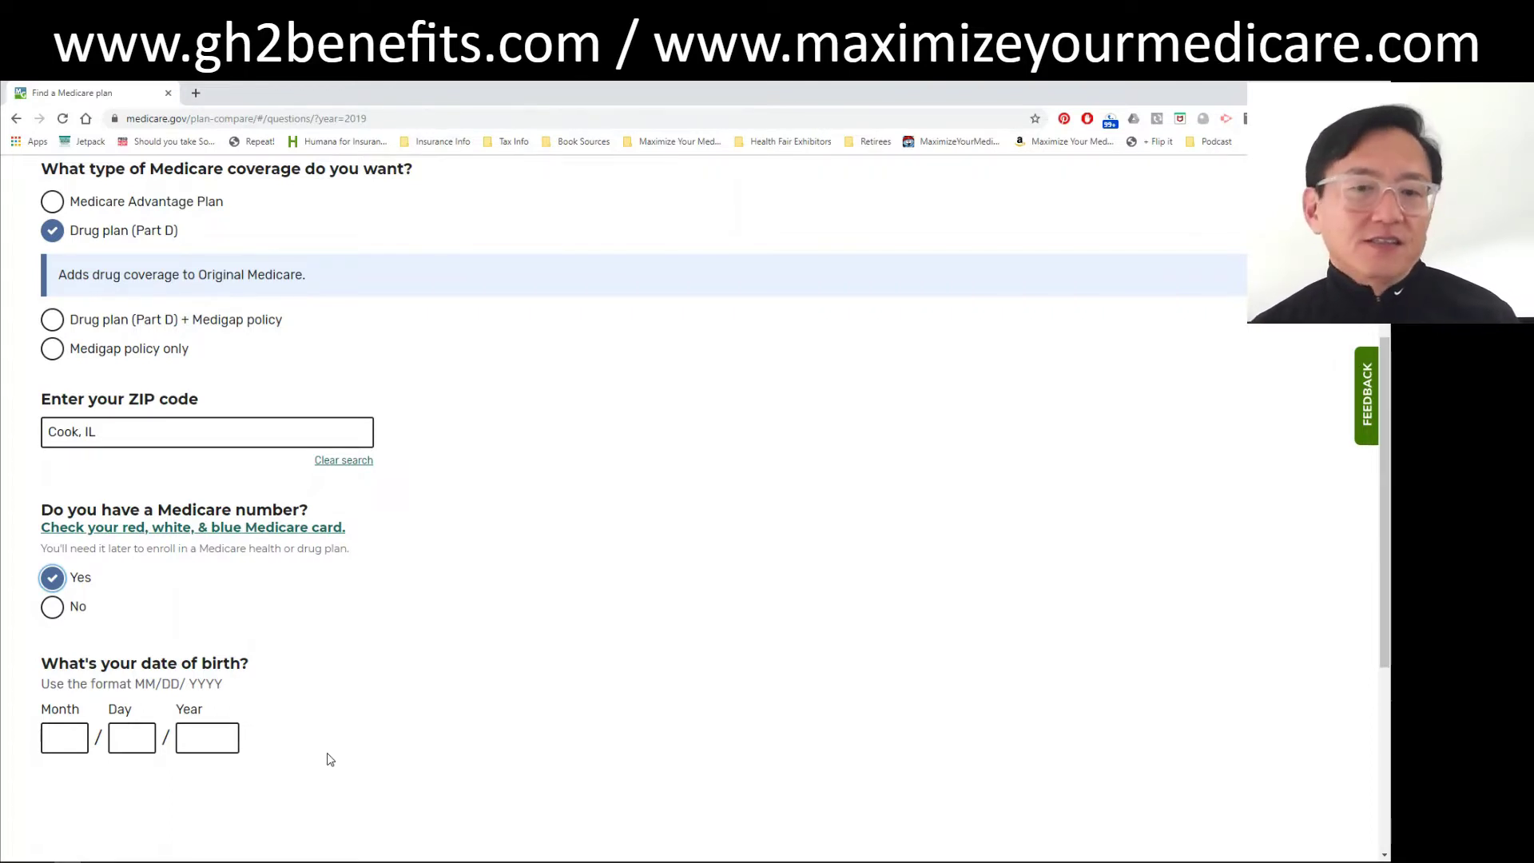
left_click(49, 734)
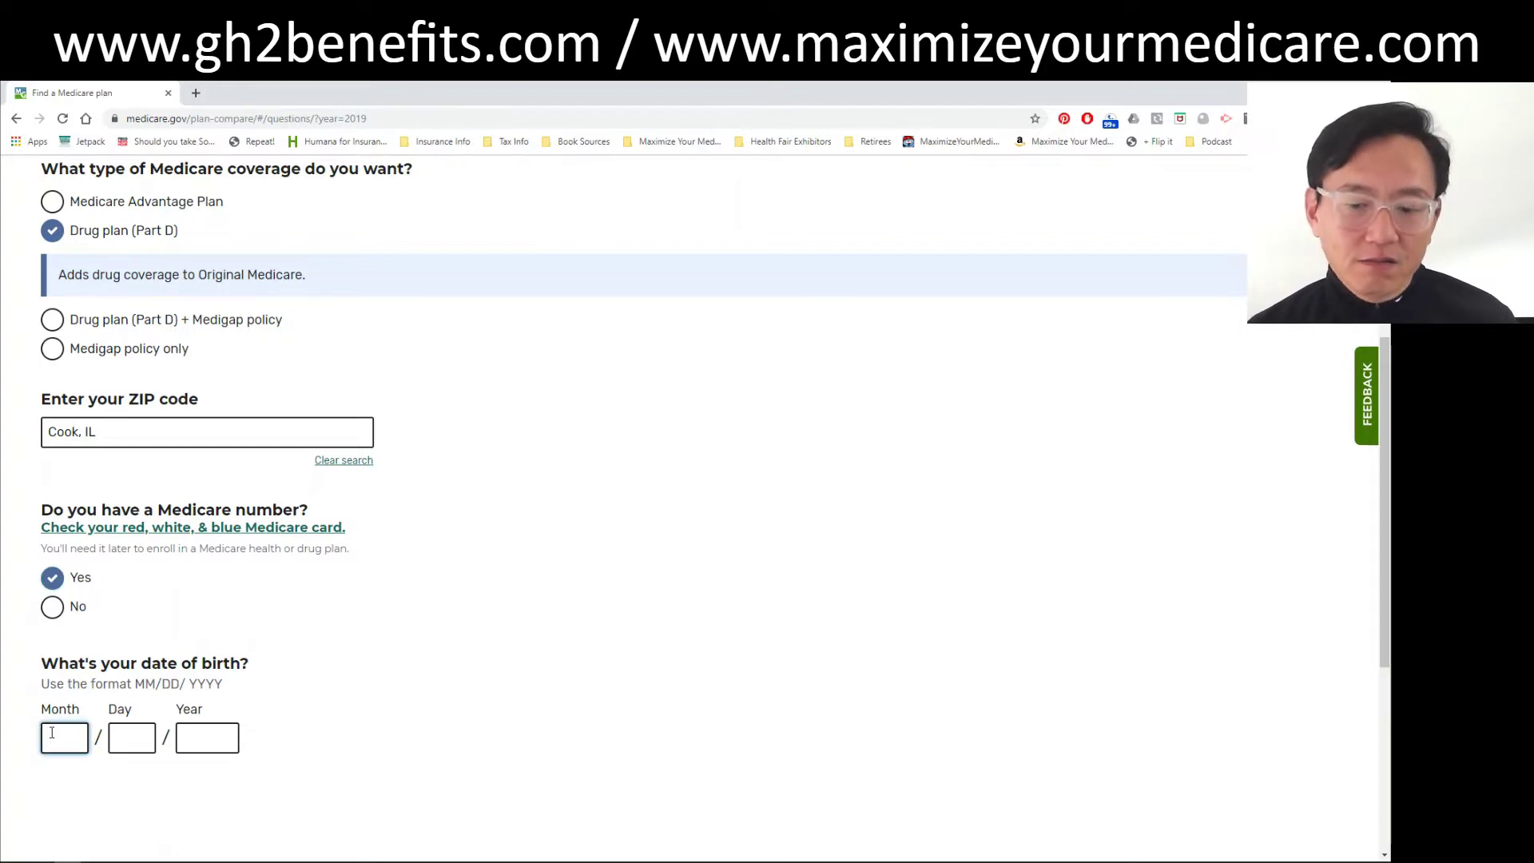
type("01")
key("Tab")
type("01")
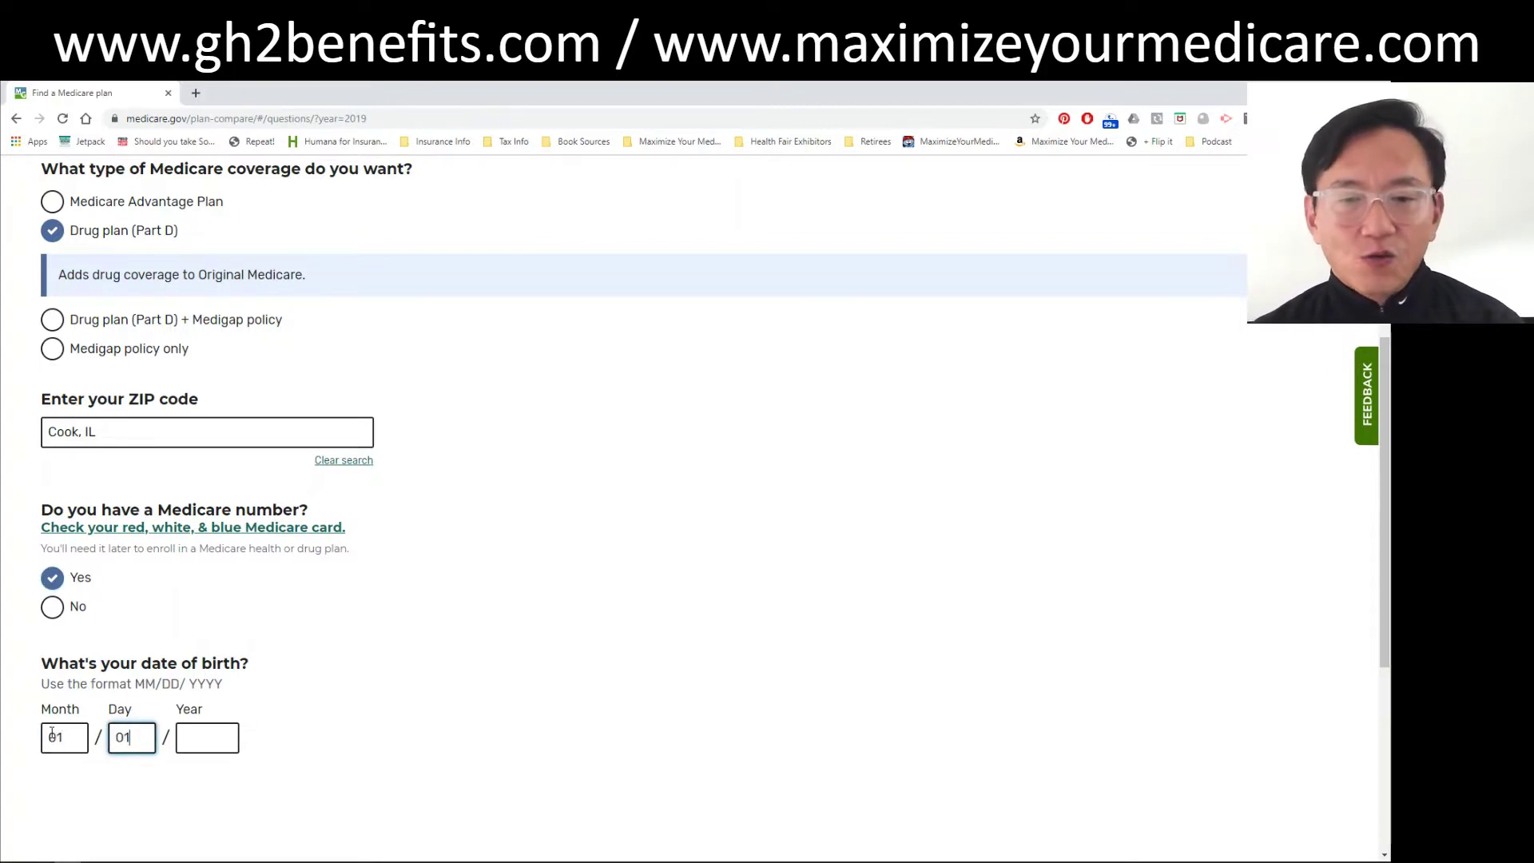
key("Tab")
type("1953")
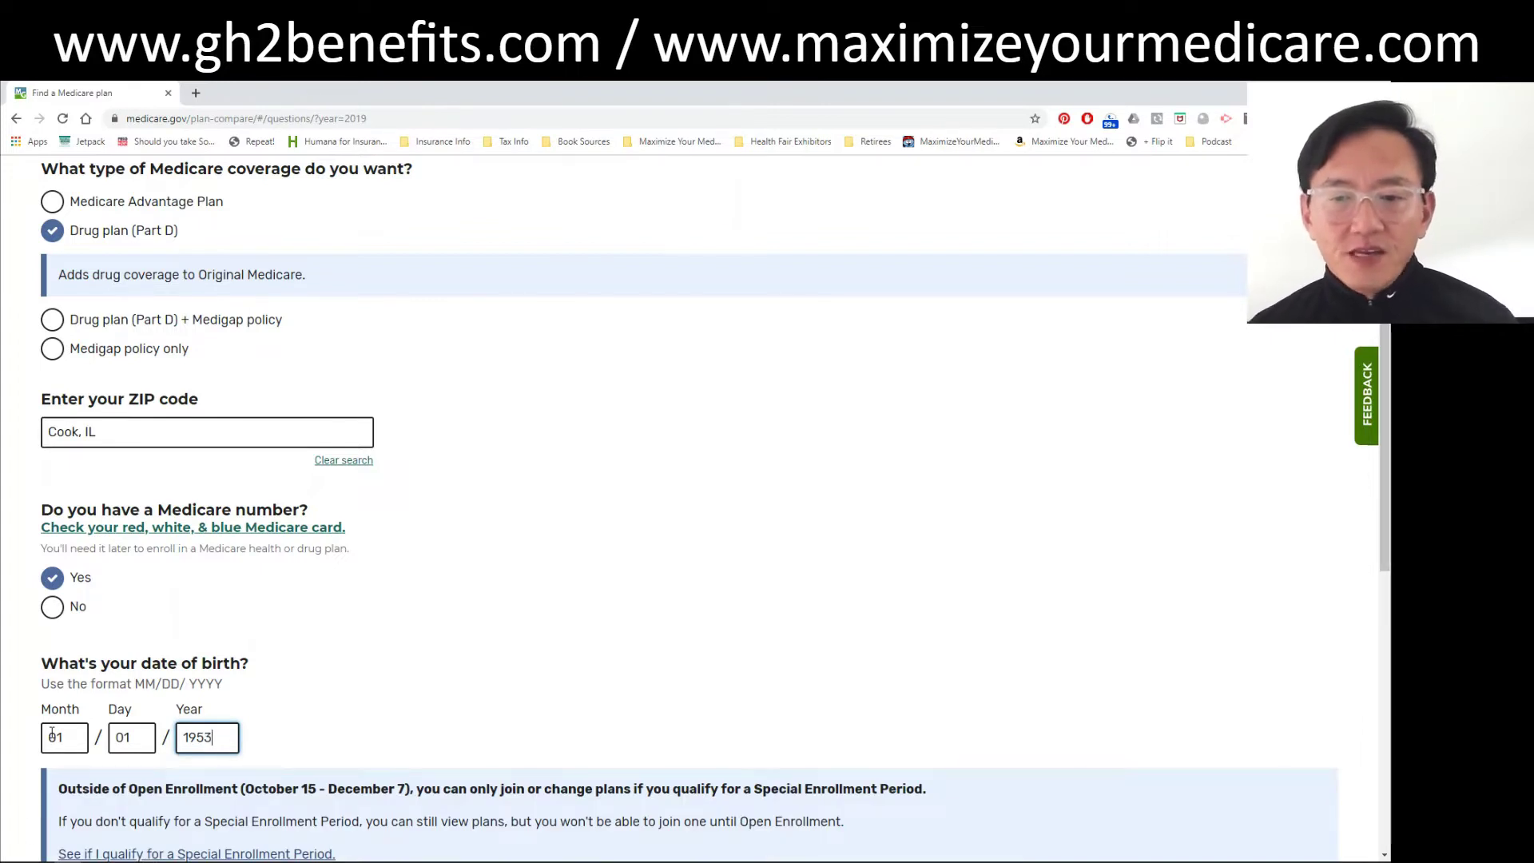
- Try the Medicaid, Supplemental Security Income, Medicare Savings Program, Extra Help and I'm not sure answers to the question about help with costs
scroll(397, 676, "down", 1)
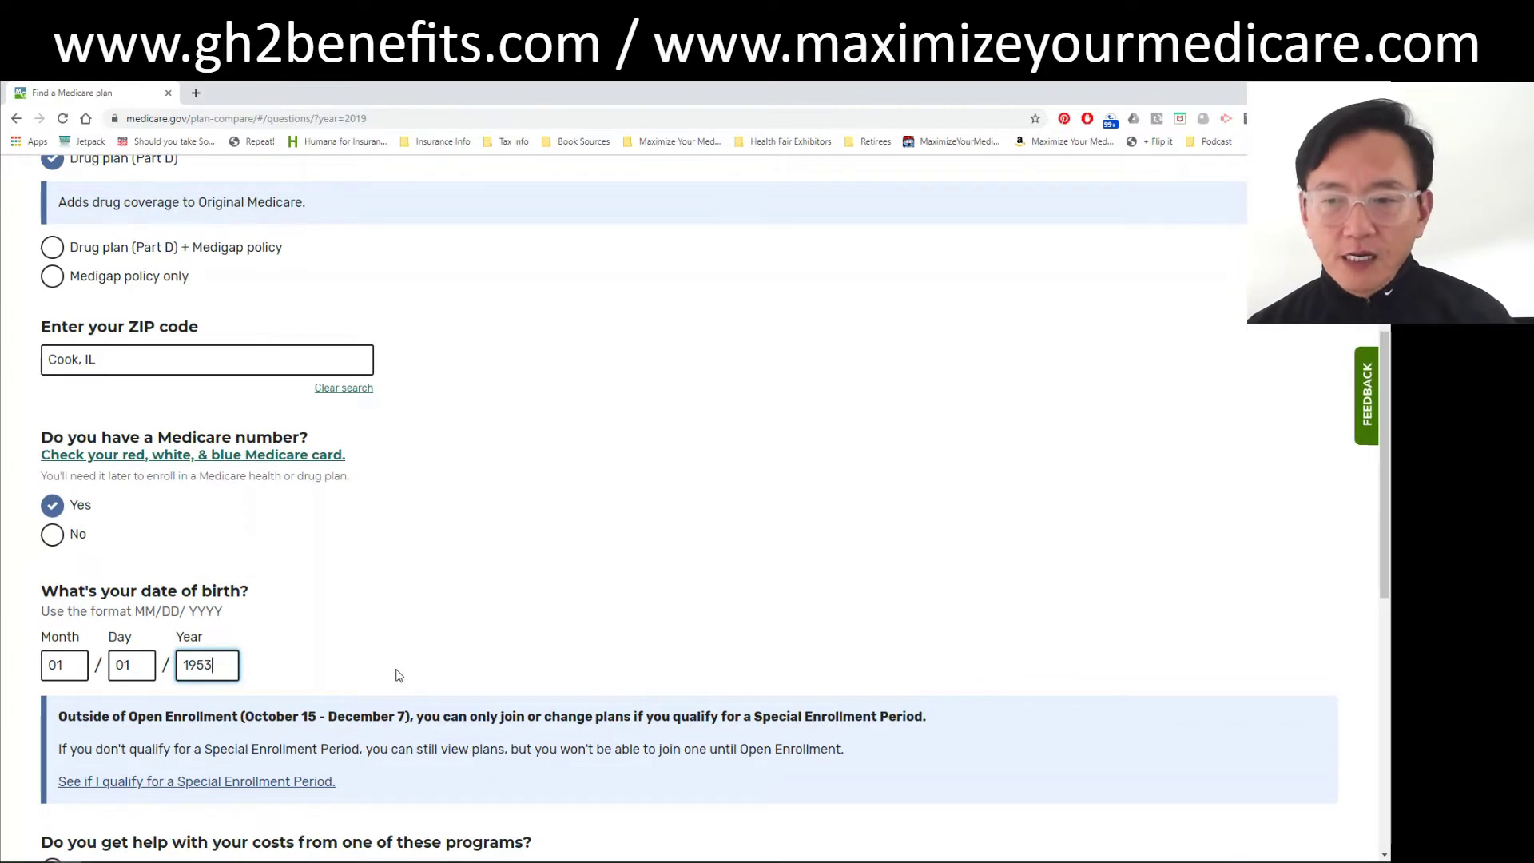
scroll(397, 676, "down", 2)
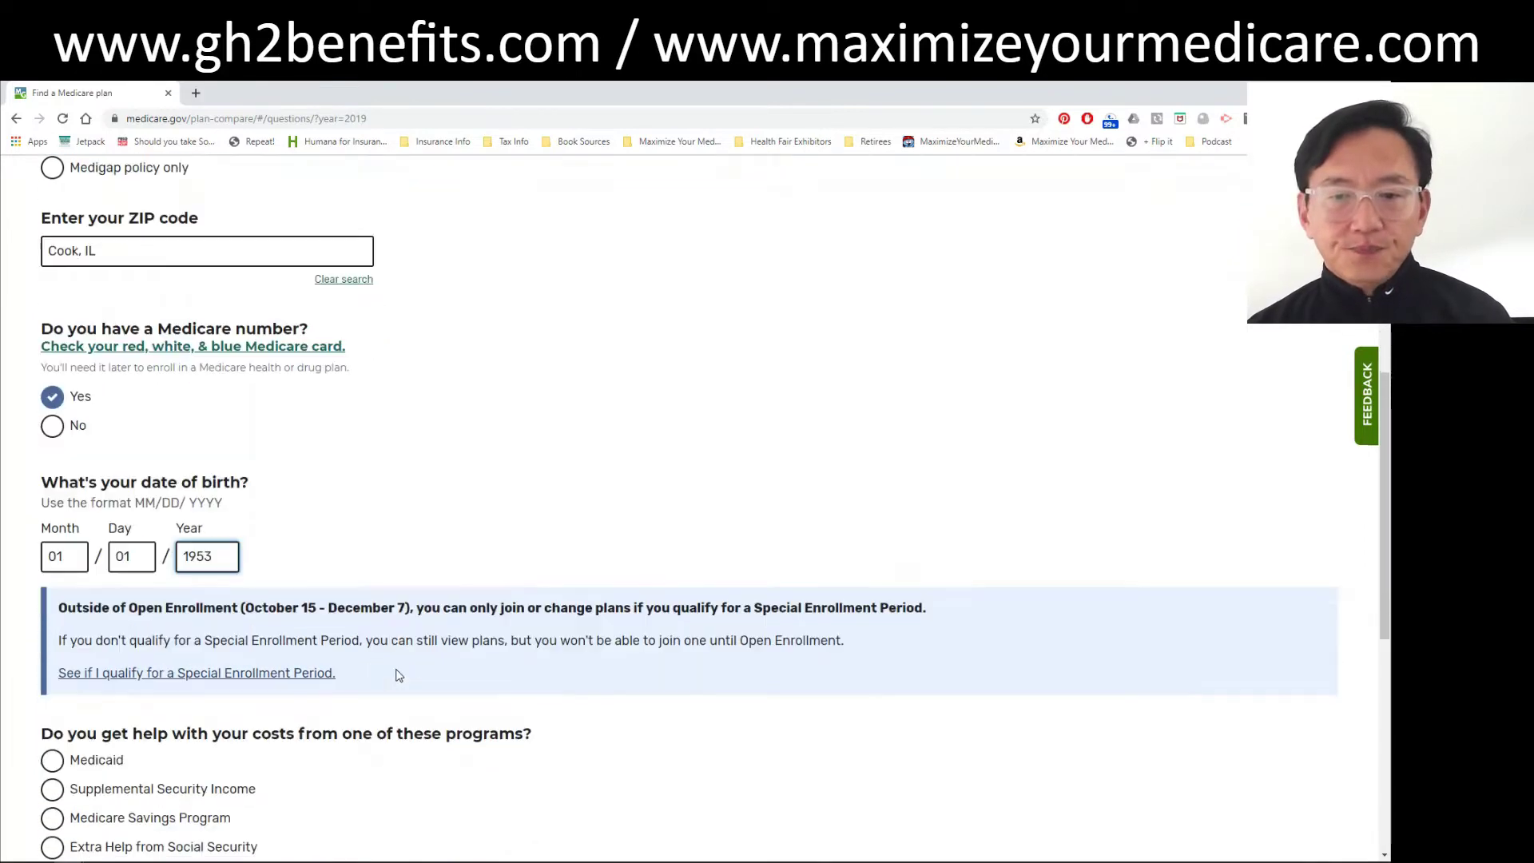
scroll(397, 675, "down", 1)
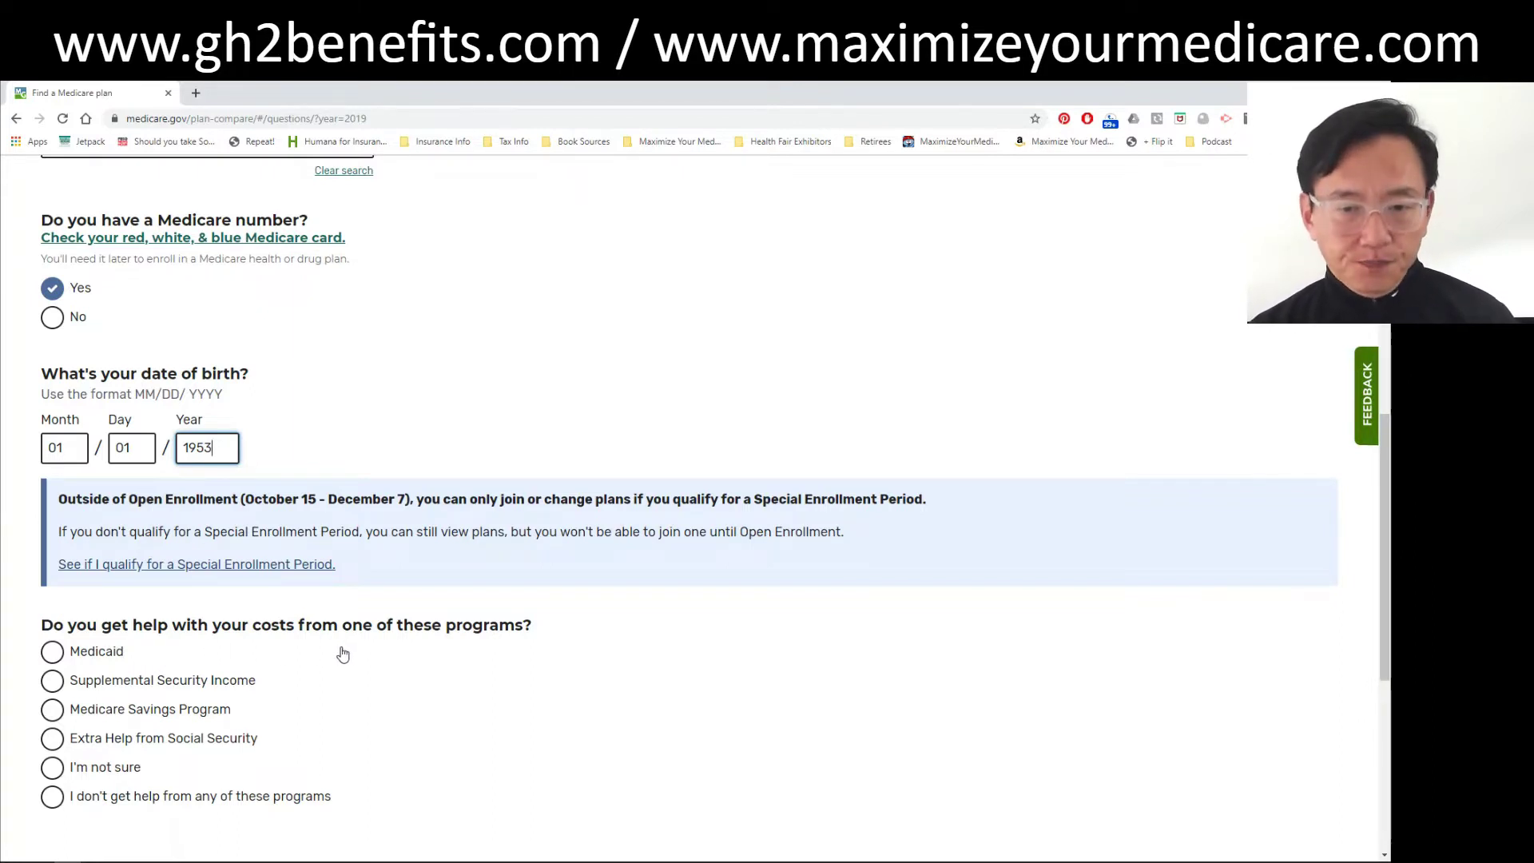
scroll(342, 653, "down", 1)
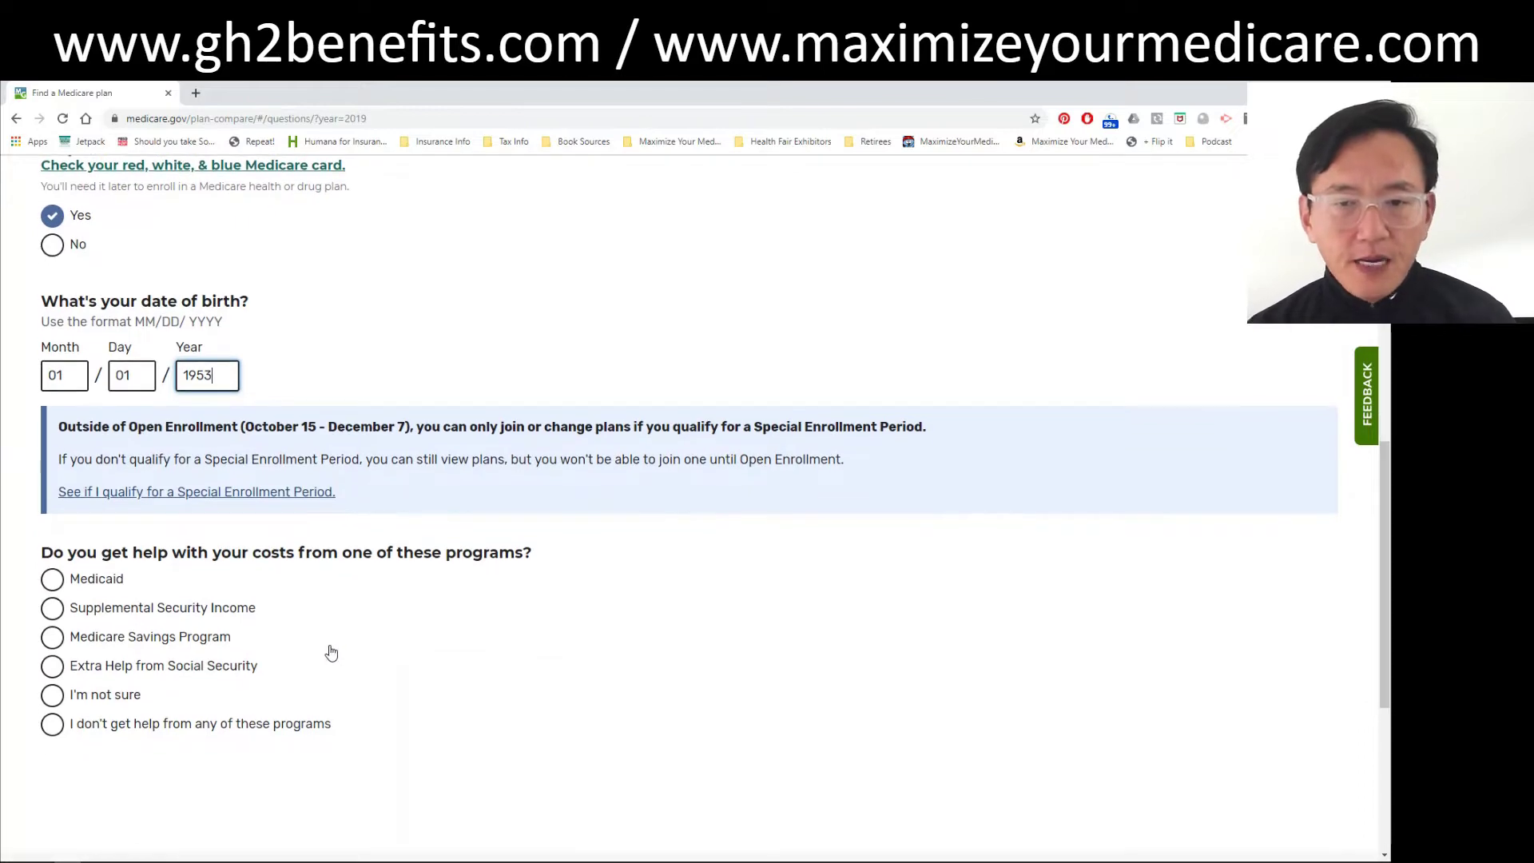
left_click(53, 581)
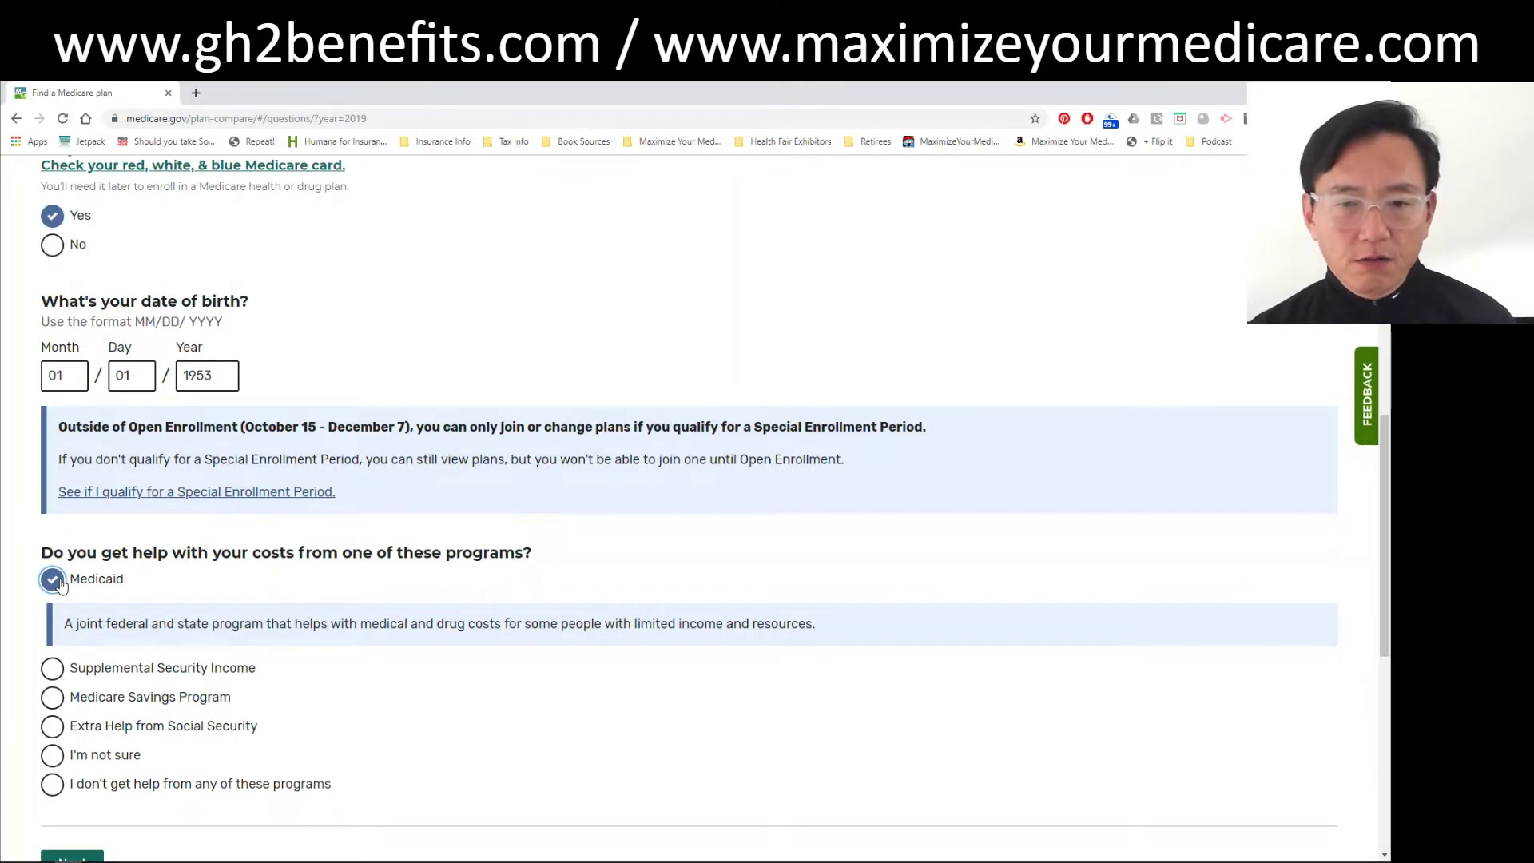
left_click(52, 671)
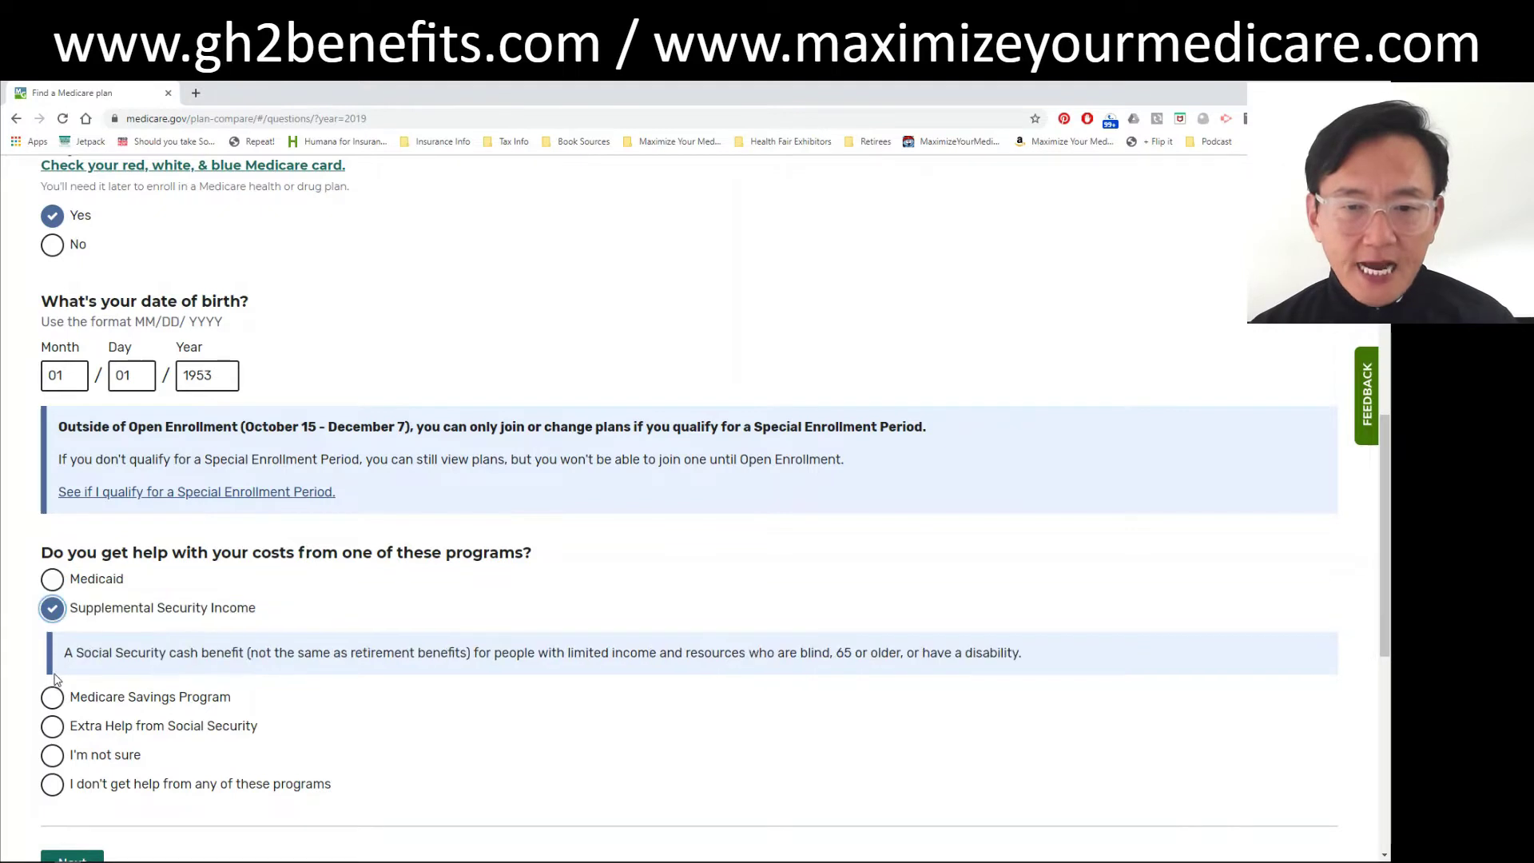
left_click(54, 699)
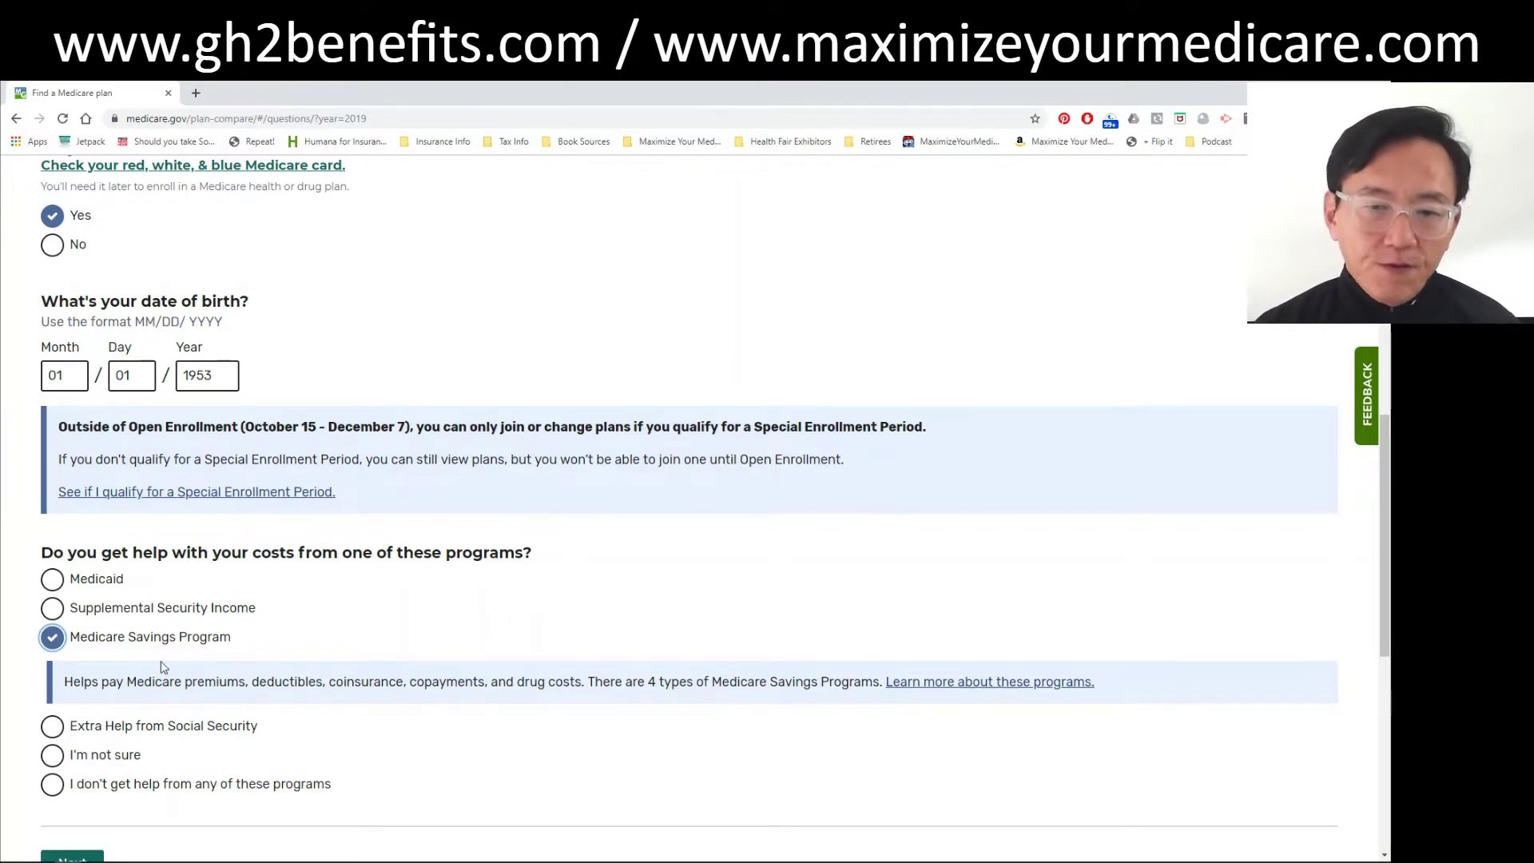
left_click(52, 728)
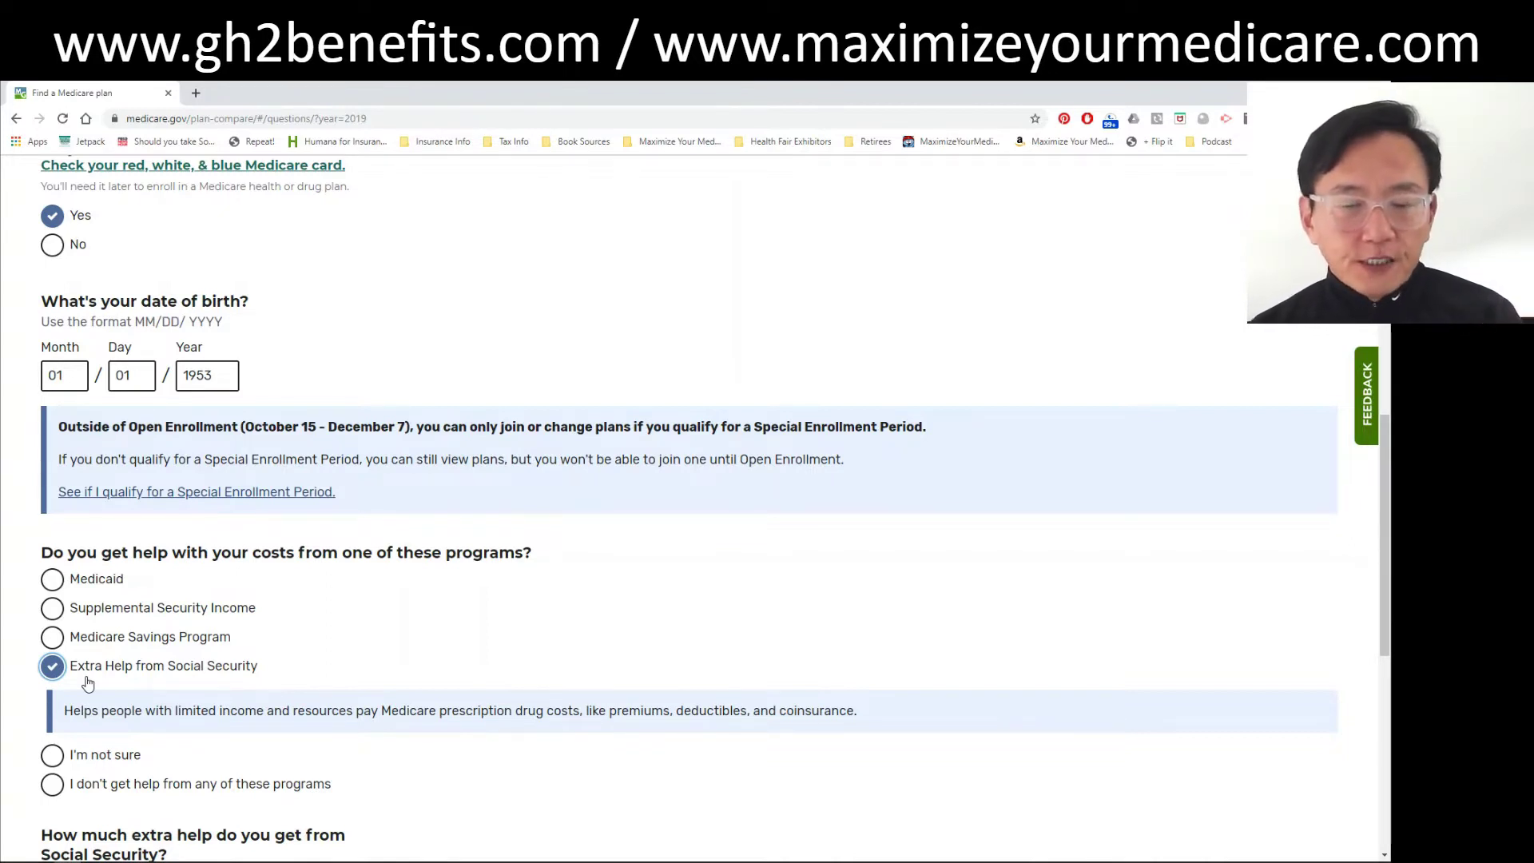
scroll(88, 683, "down", 1)
left_click(87, 683)
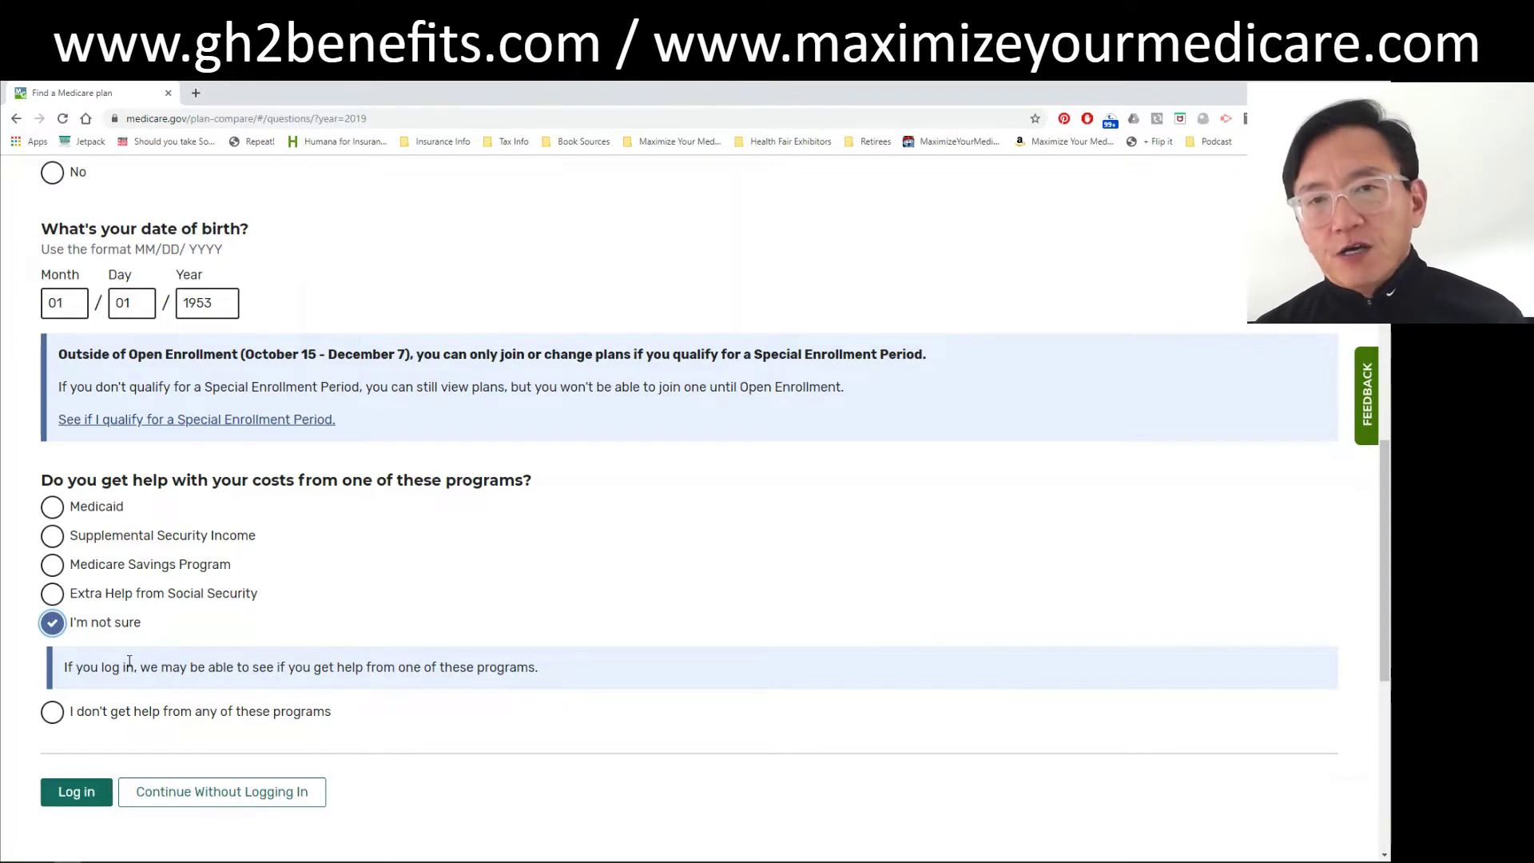
- Answer that no help is received from any of these programs and proceed to the search preferences
left_click(53, 712)
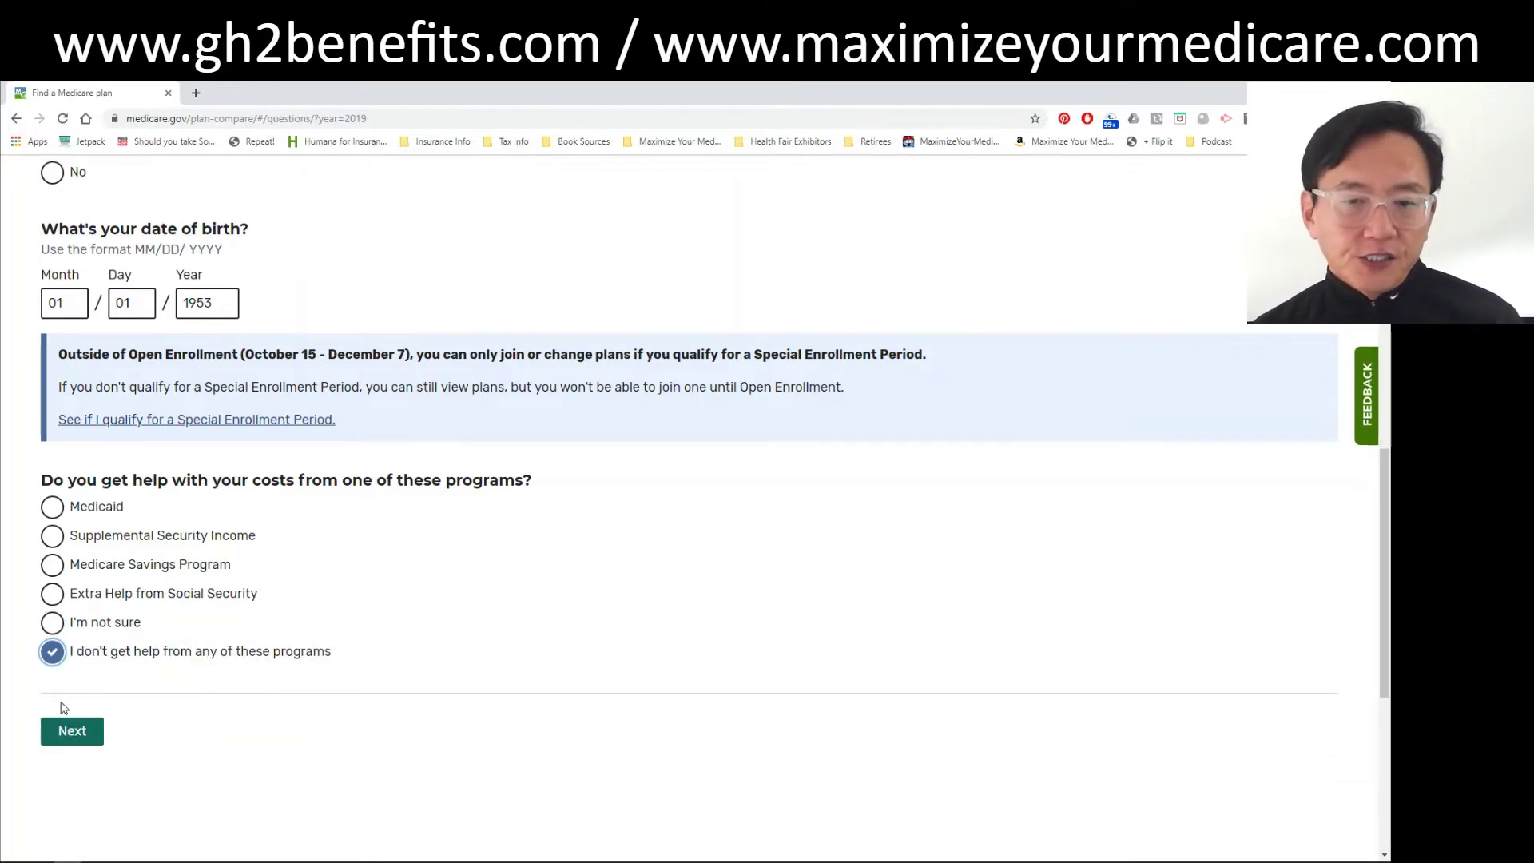
left_click(70, 733)
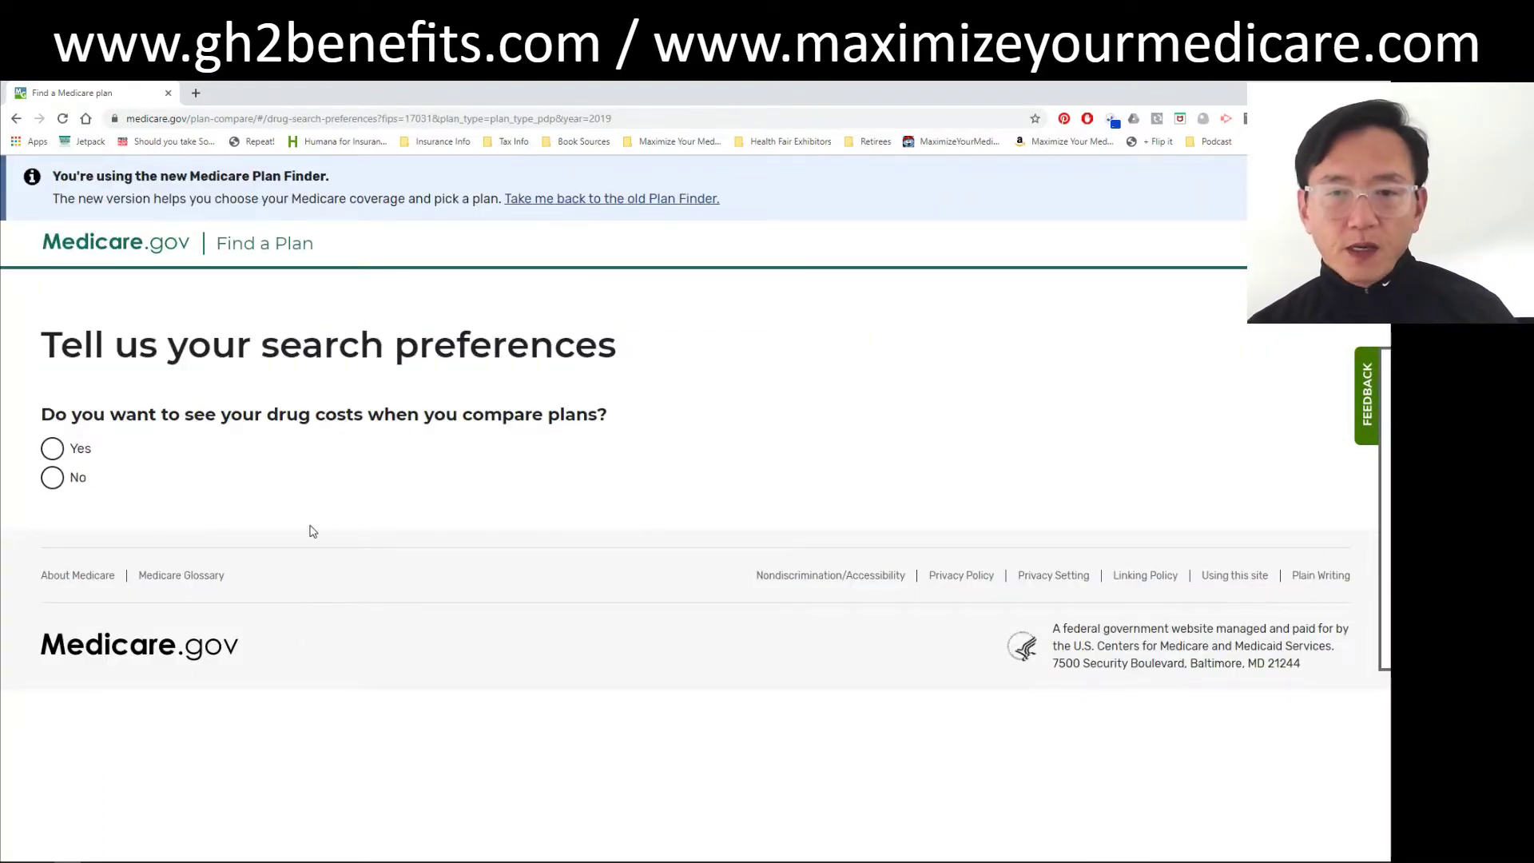
- Choose to see drug costs when comparing plans and set prescription filling to Both retail and mail order pharmacy
left_click(52, 449)
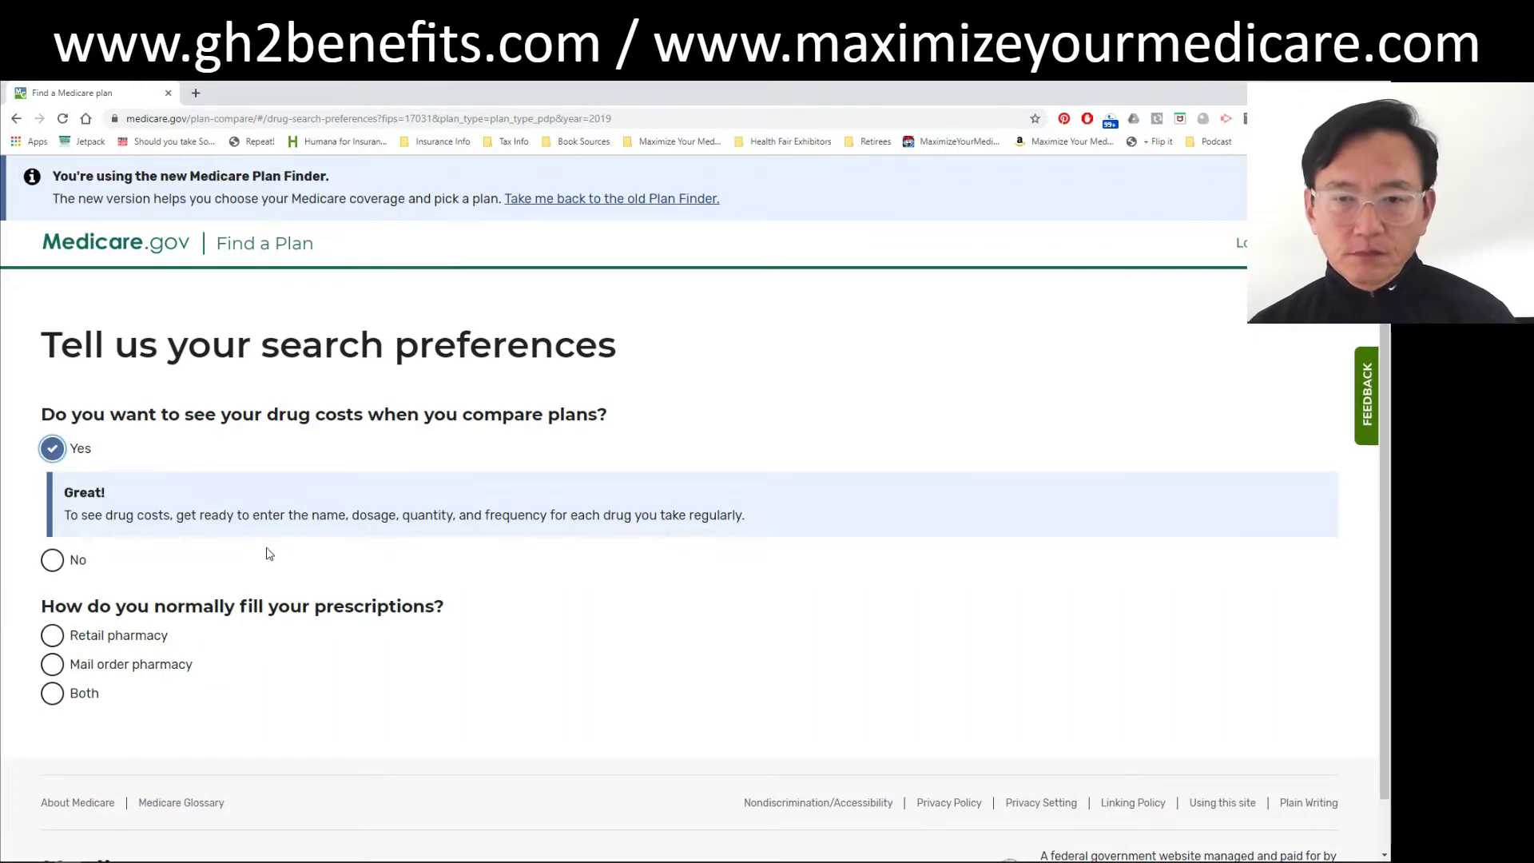
scroll(269, 554, "down", 1)
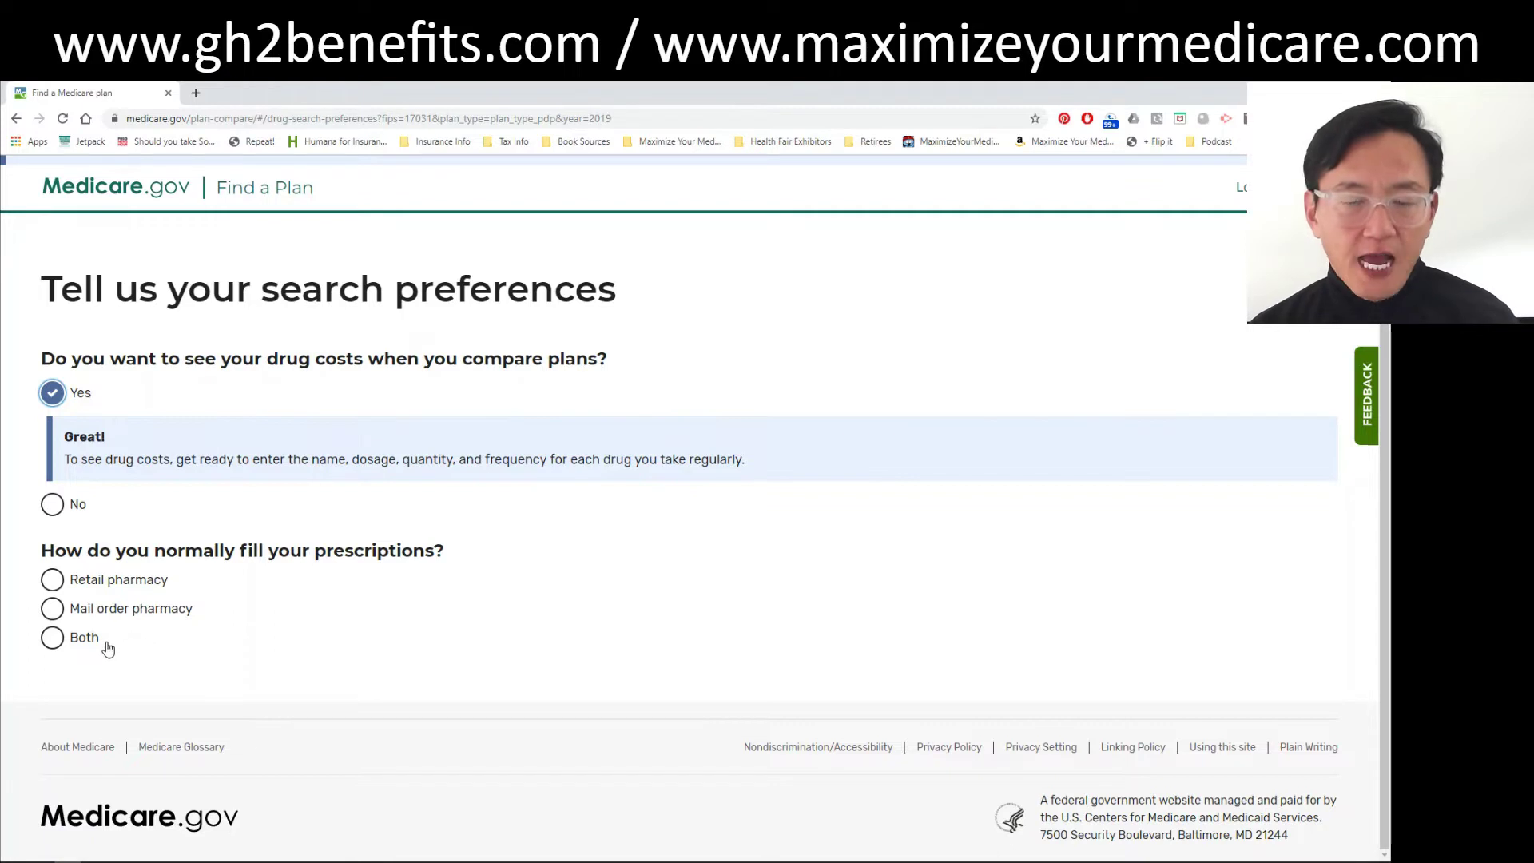
left_click(50, 643)
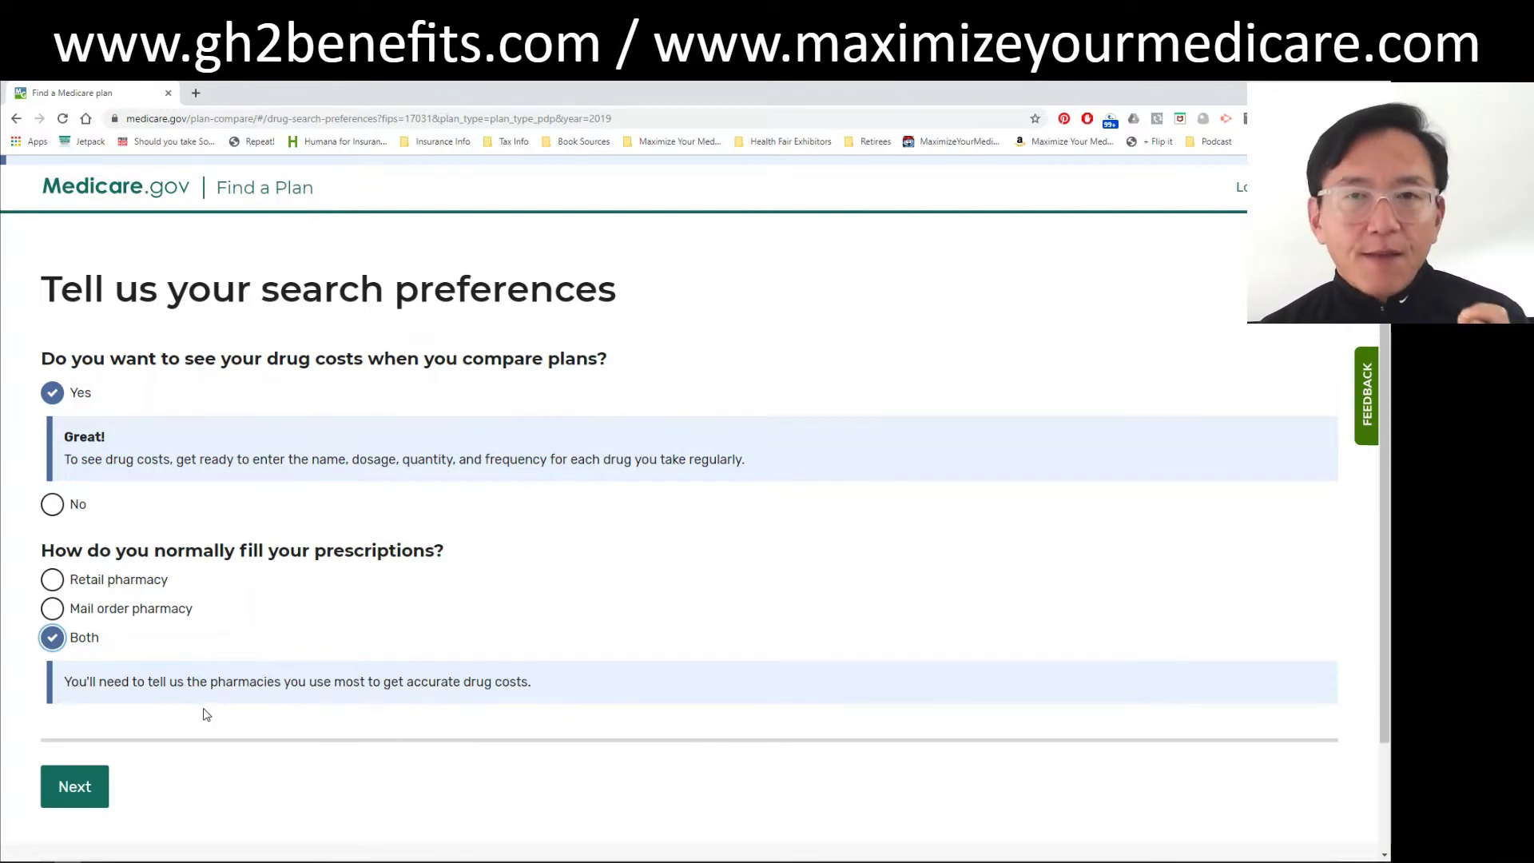
- Proceed from the search preferences to the prescription drug entry and choose atorvastatin as the first drug
left_click(113, 772)
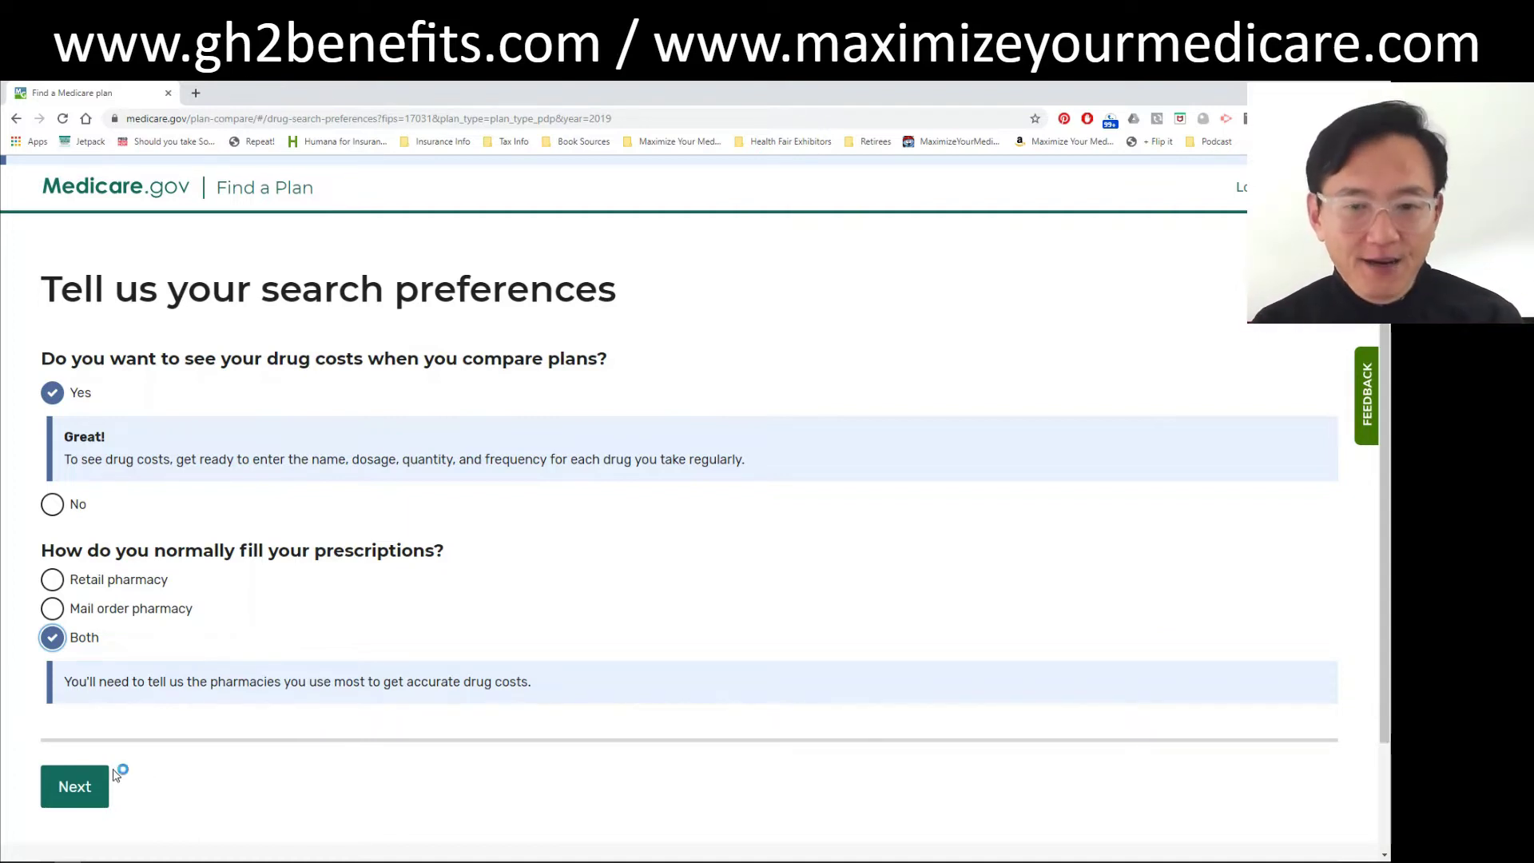
left_click(74, 776)
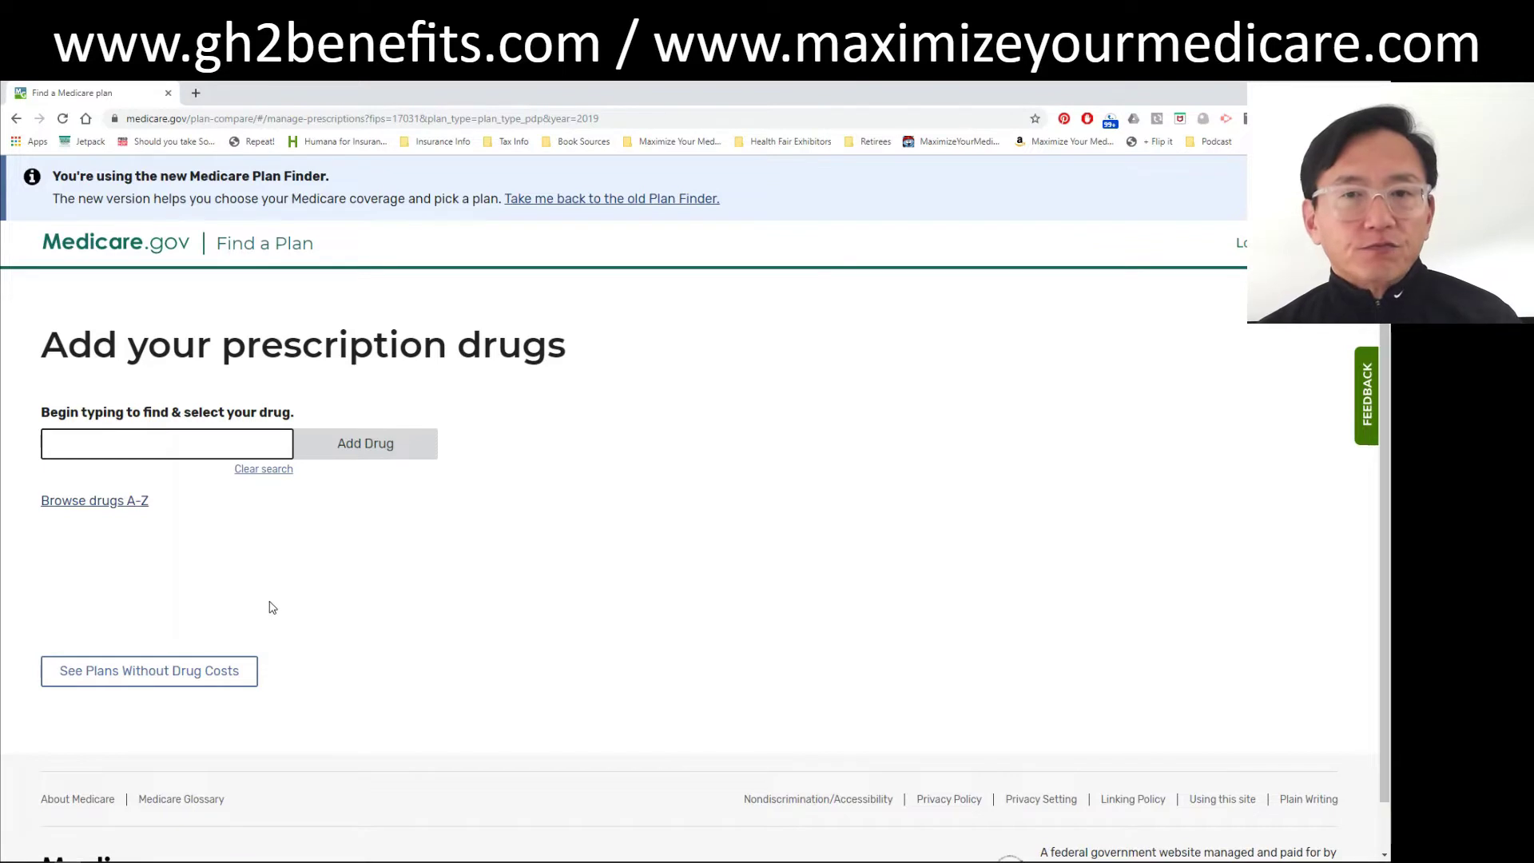
left_click(189, 441)
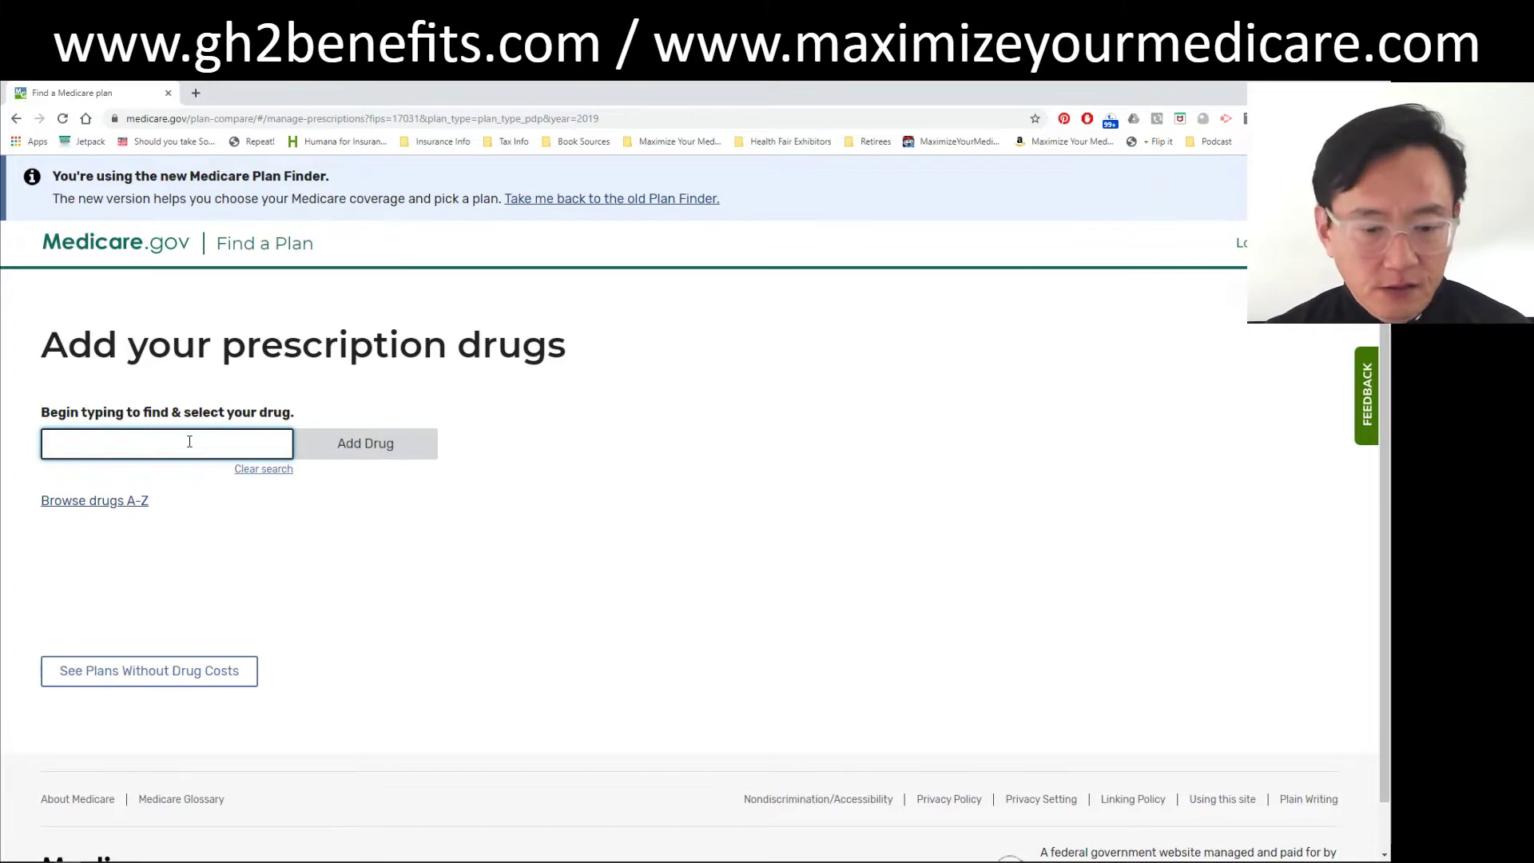
type("at")
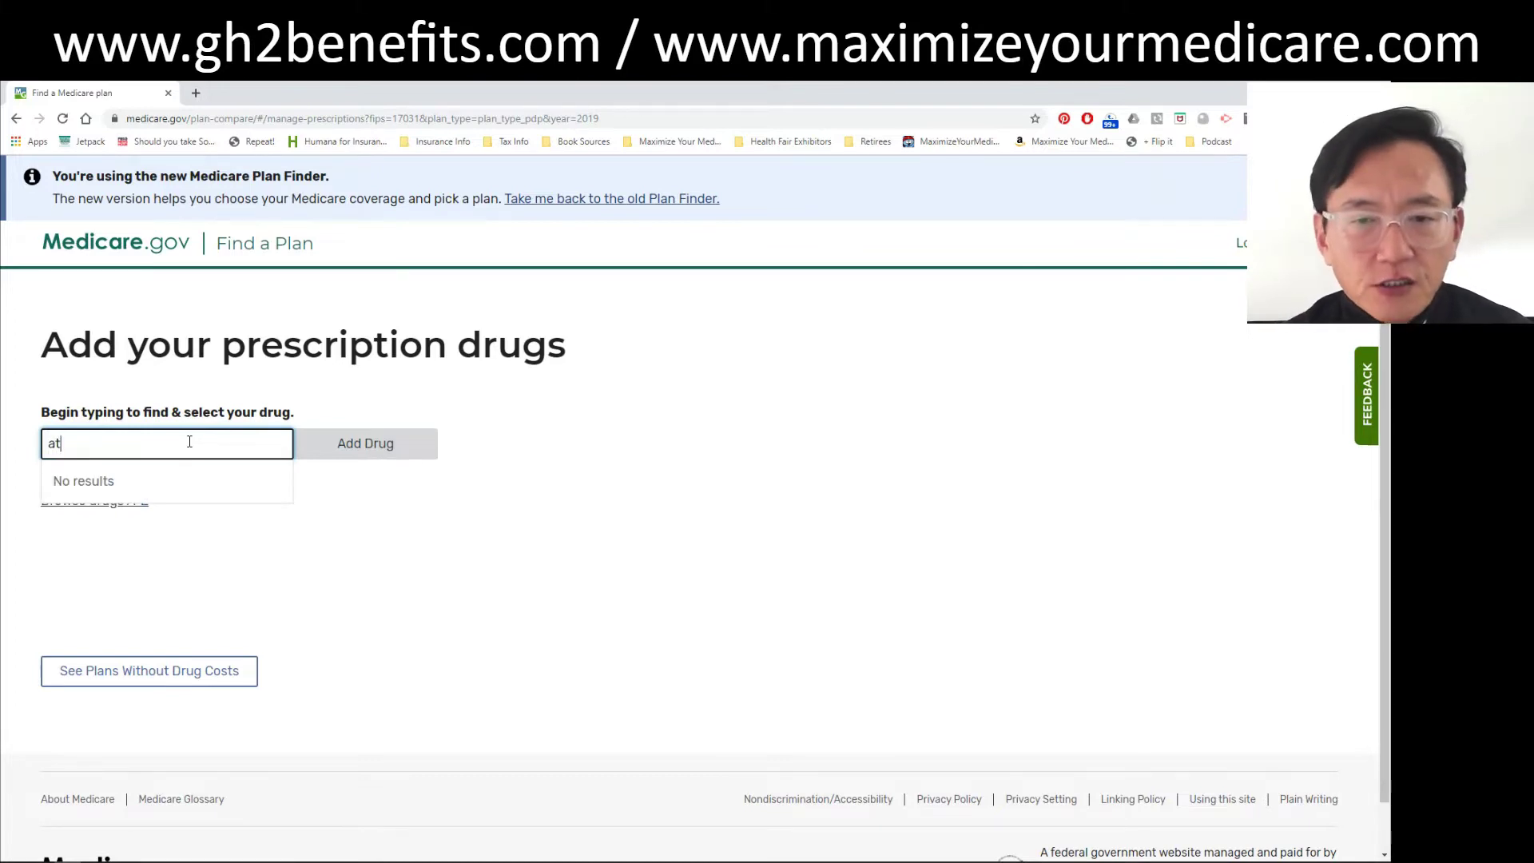
type("orvast")
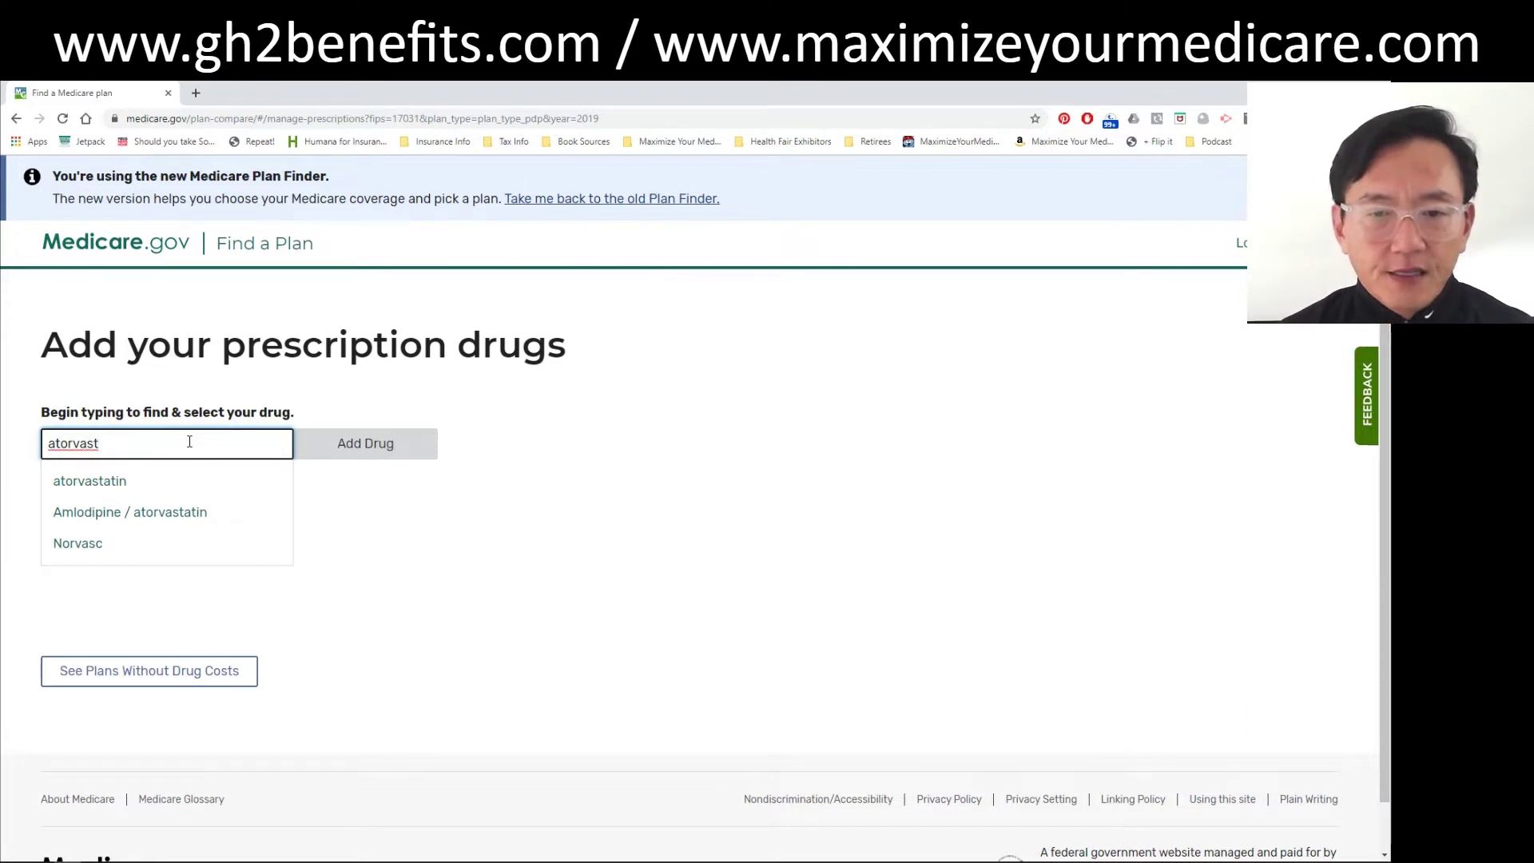
left_click(108, 482)
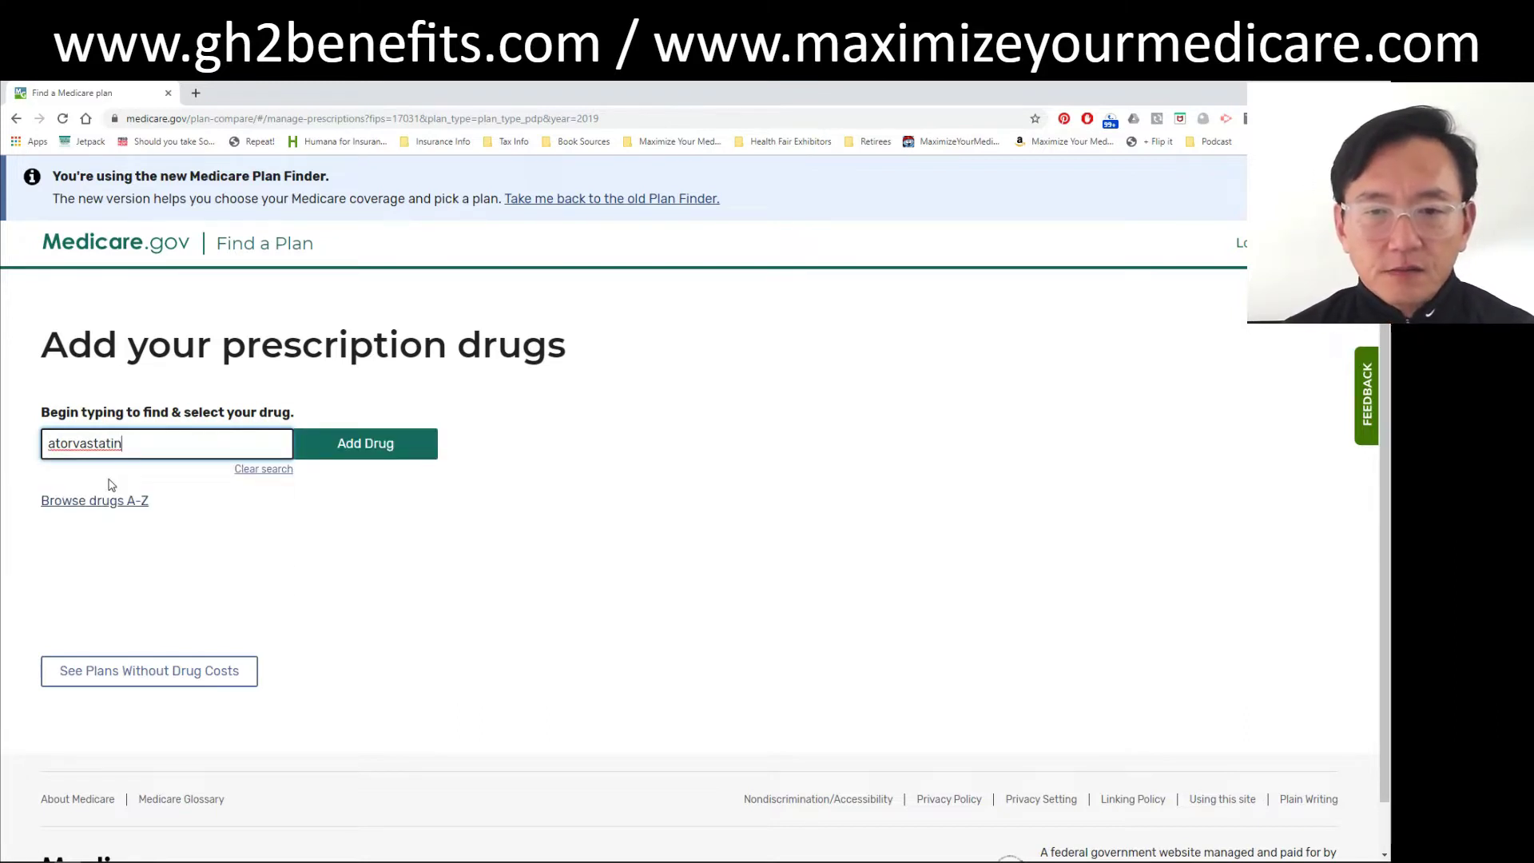
left_click(345, 444)
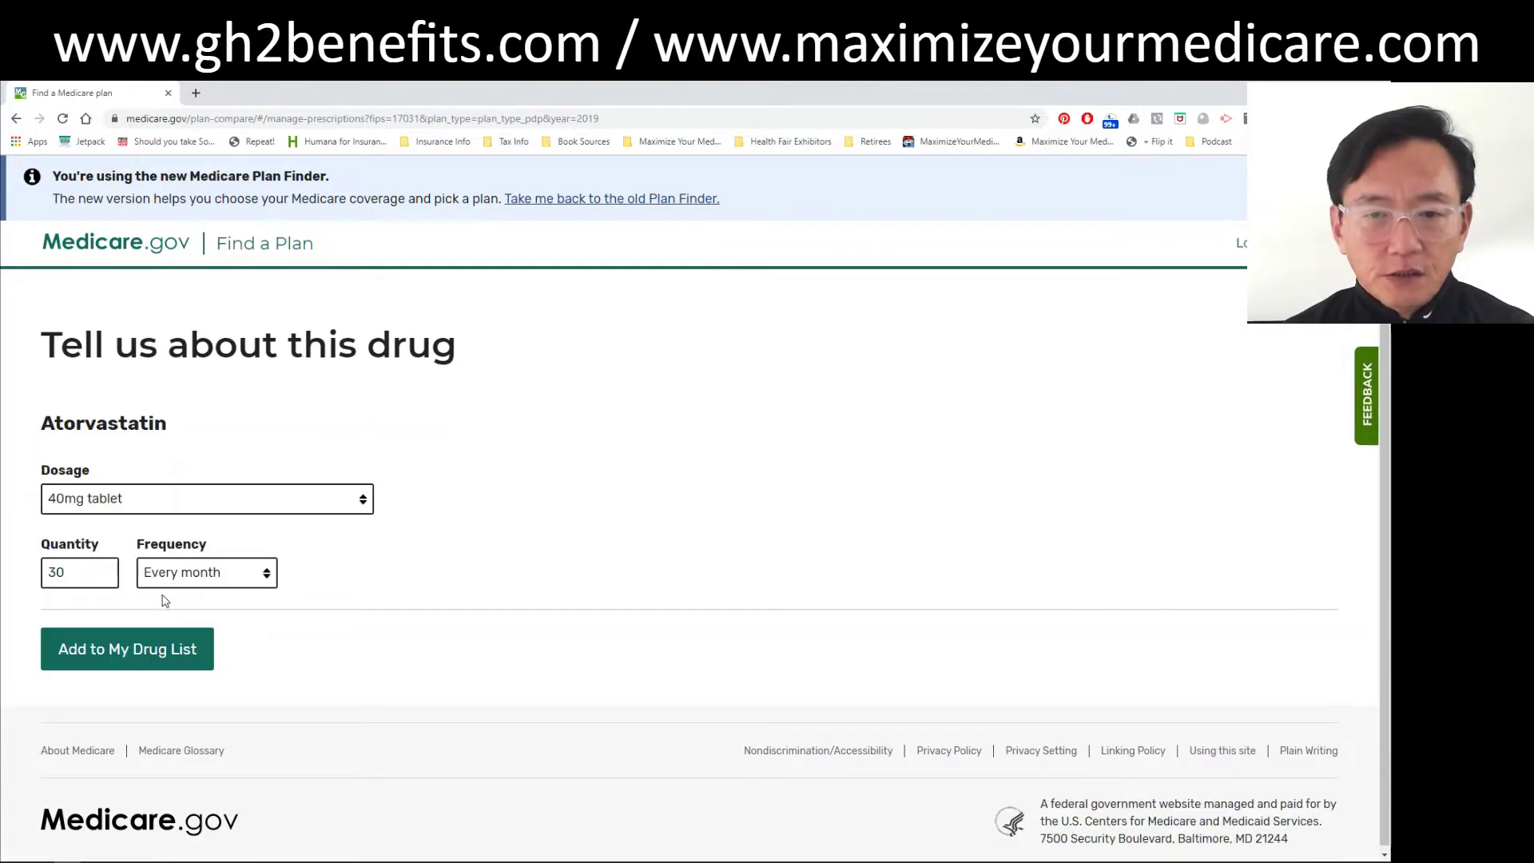
- Add atorvastatin to the drug list as a 40mg tablet with a quantity of 30 every month
left_click(131, 505)
left_click(131, 506)
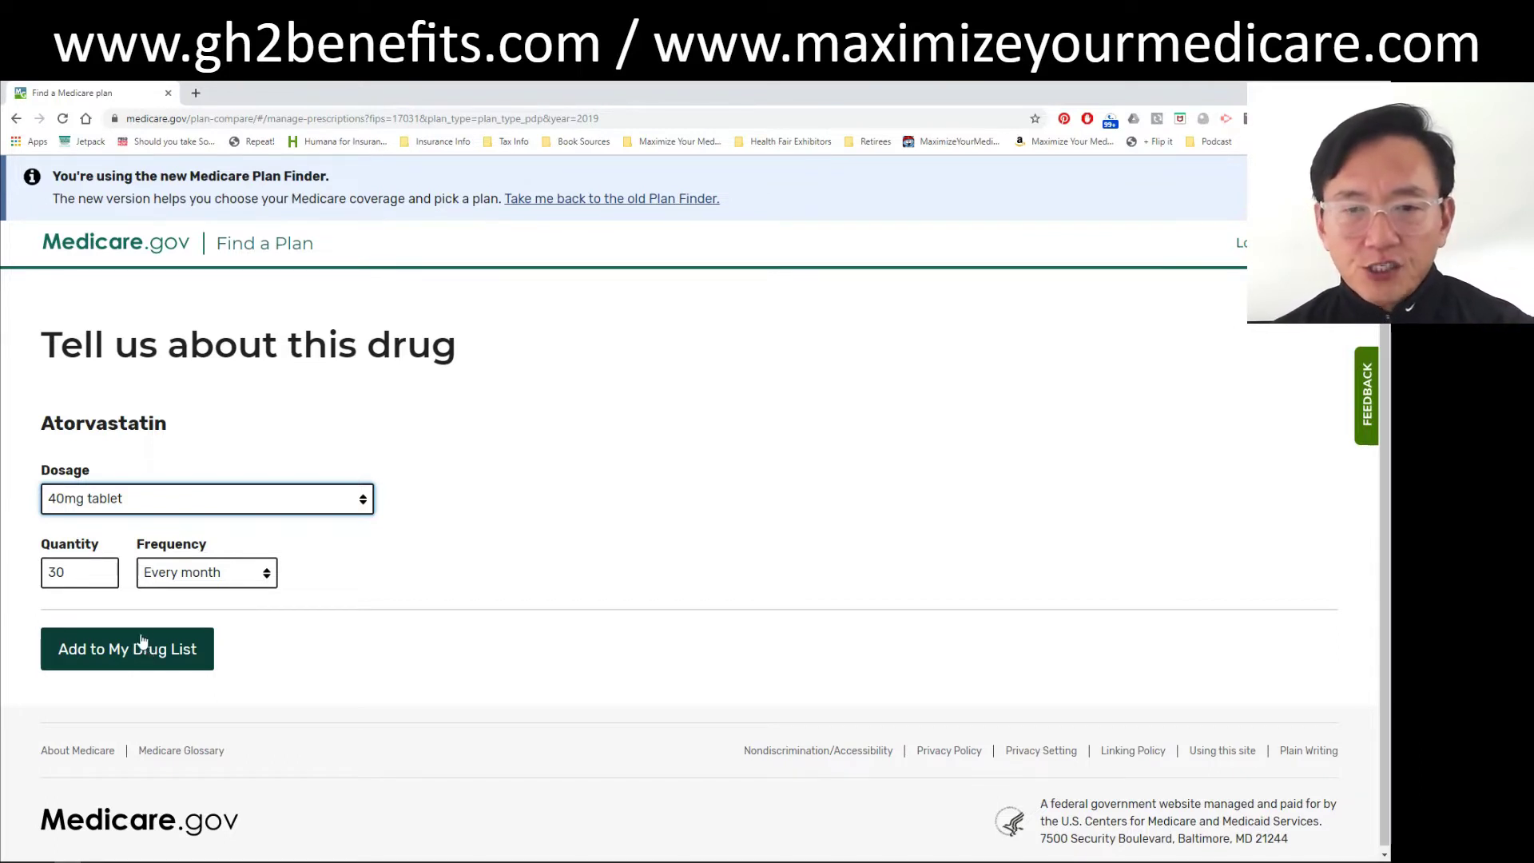
left_click(114, 660)
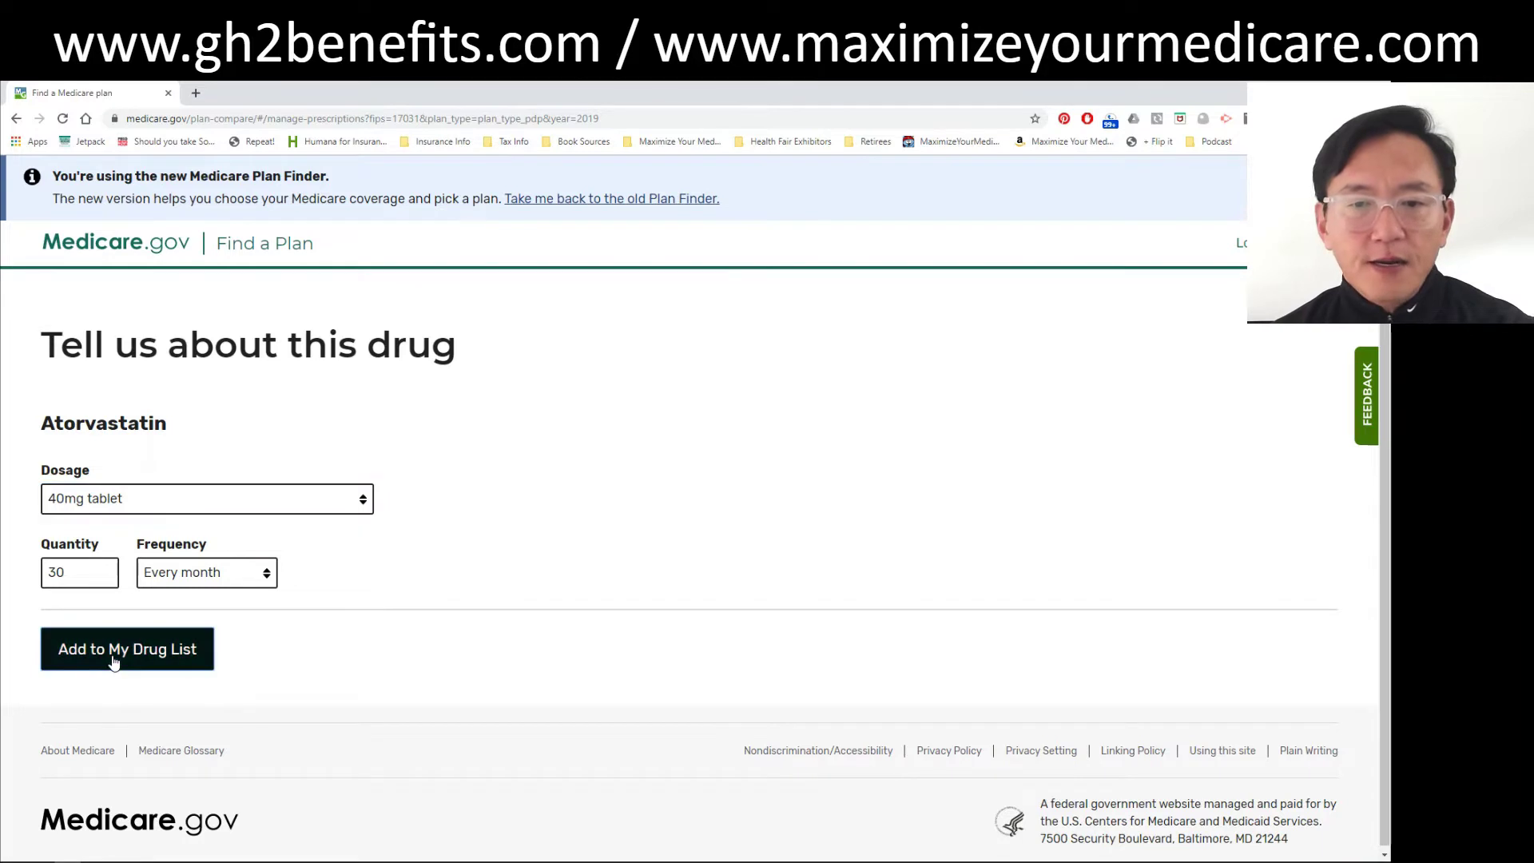
- Start adding another drug, find Levothyroxine Sodium and choose it as the second drug
left_click(114, 639)
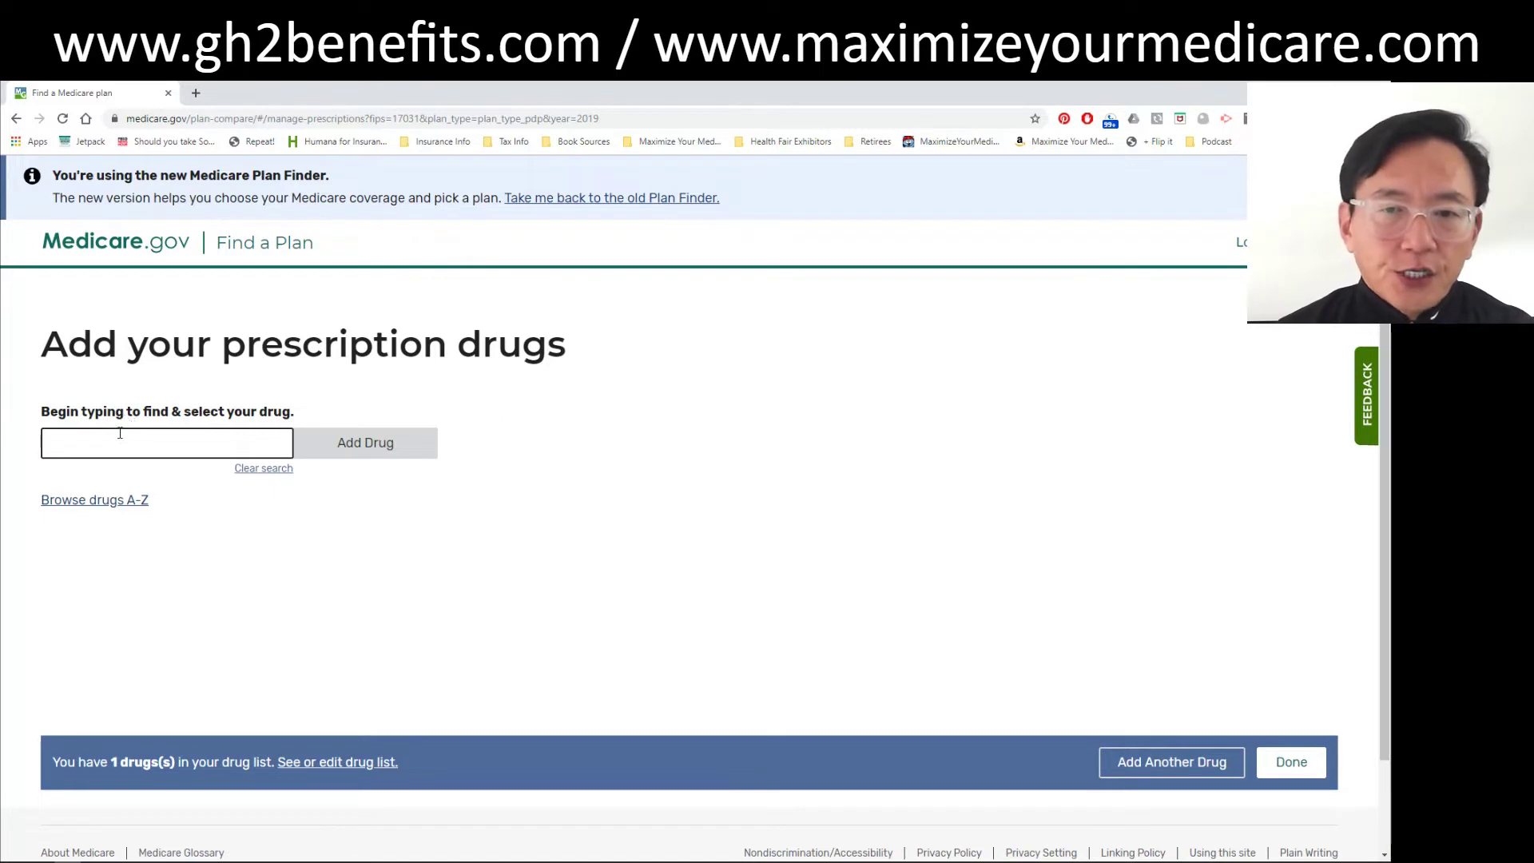
left_click(115, 445)
type("li")
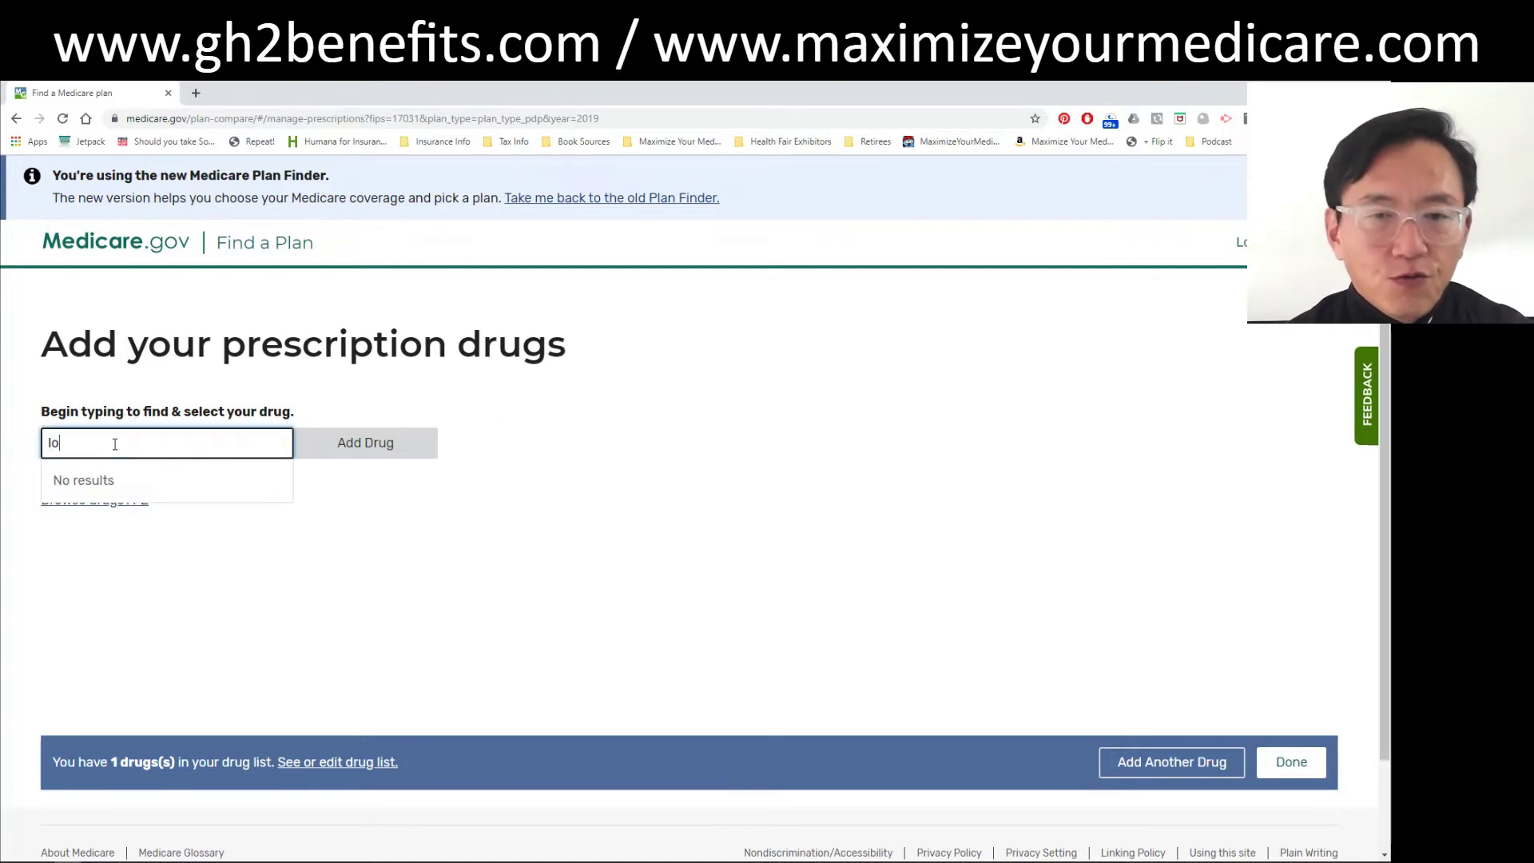
key("BackSpace")
type("evoth")
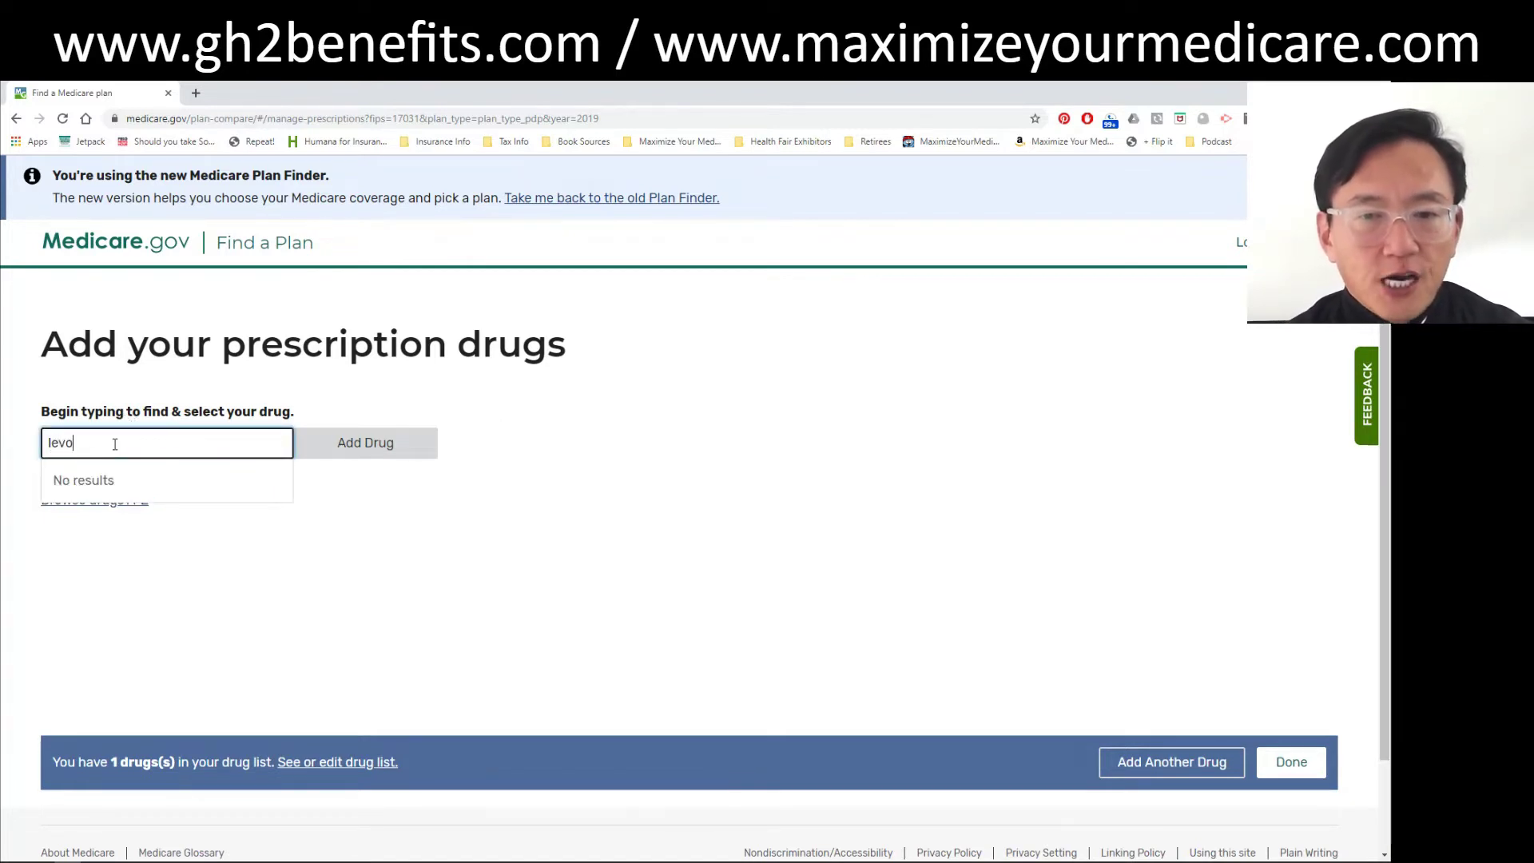
type("y")
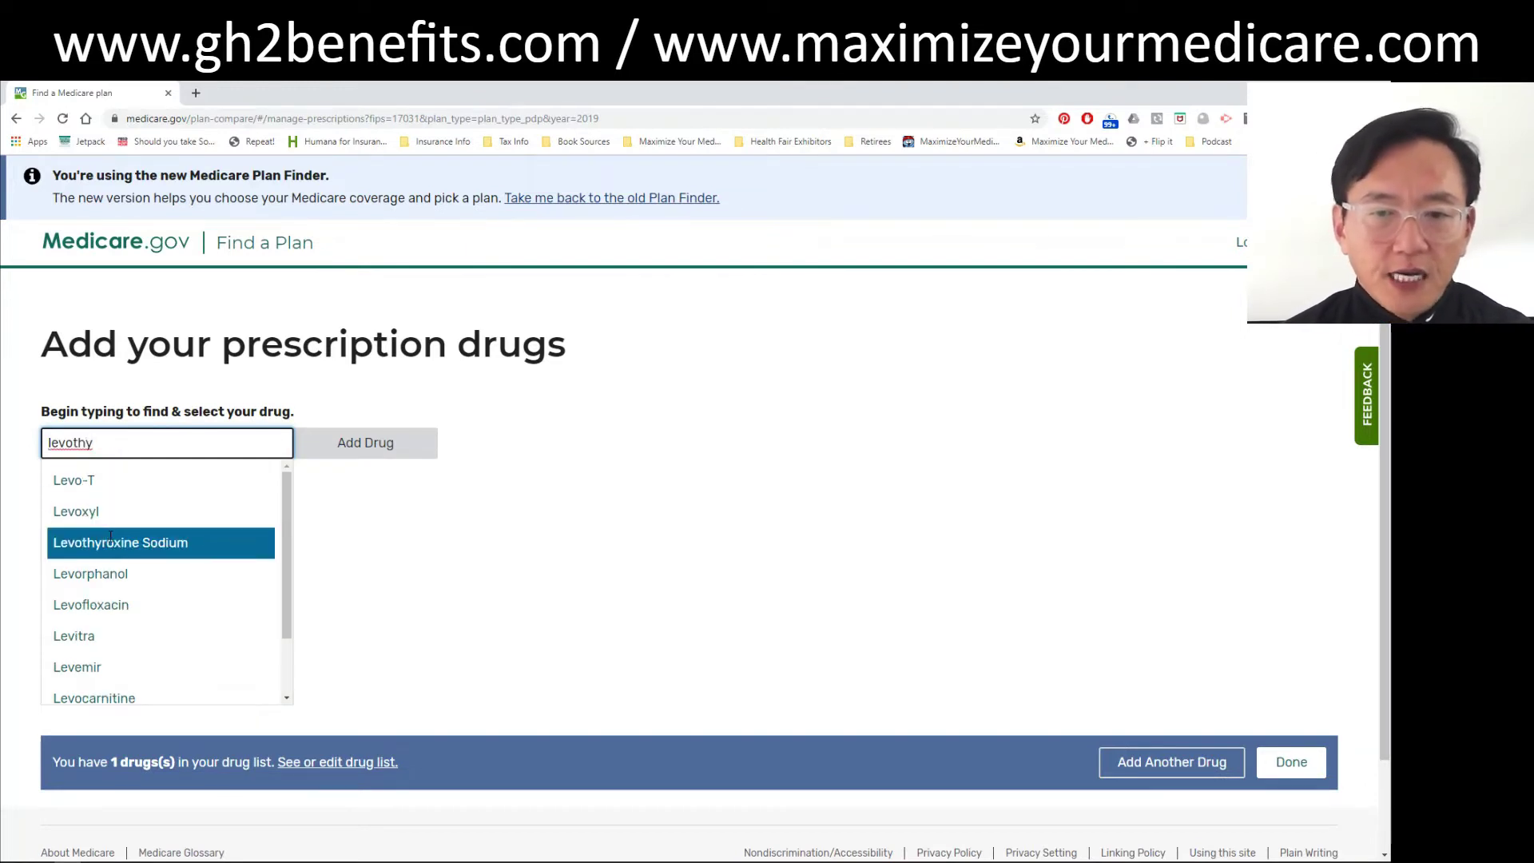
left_click(112, 543)
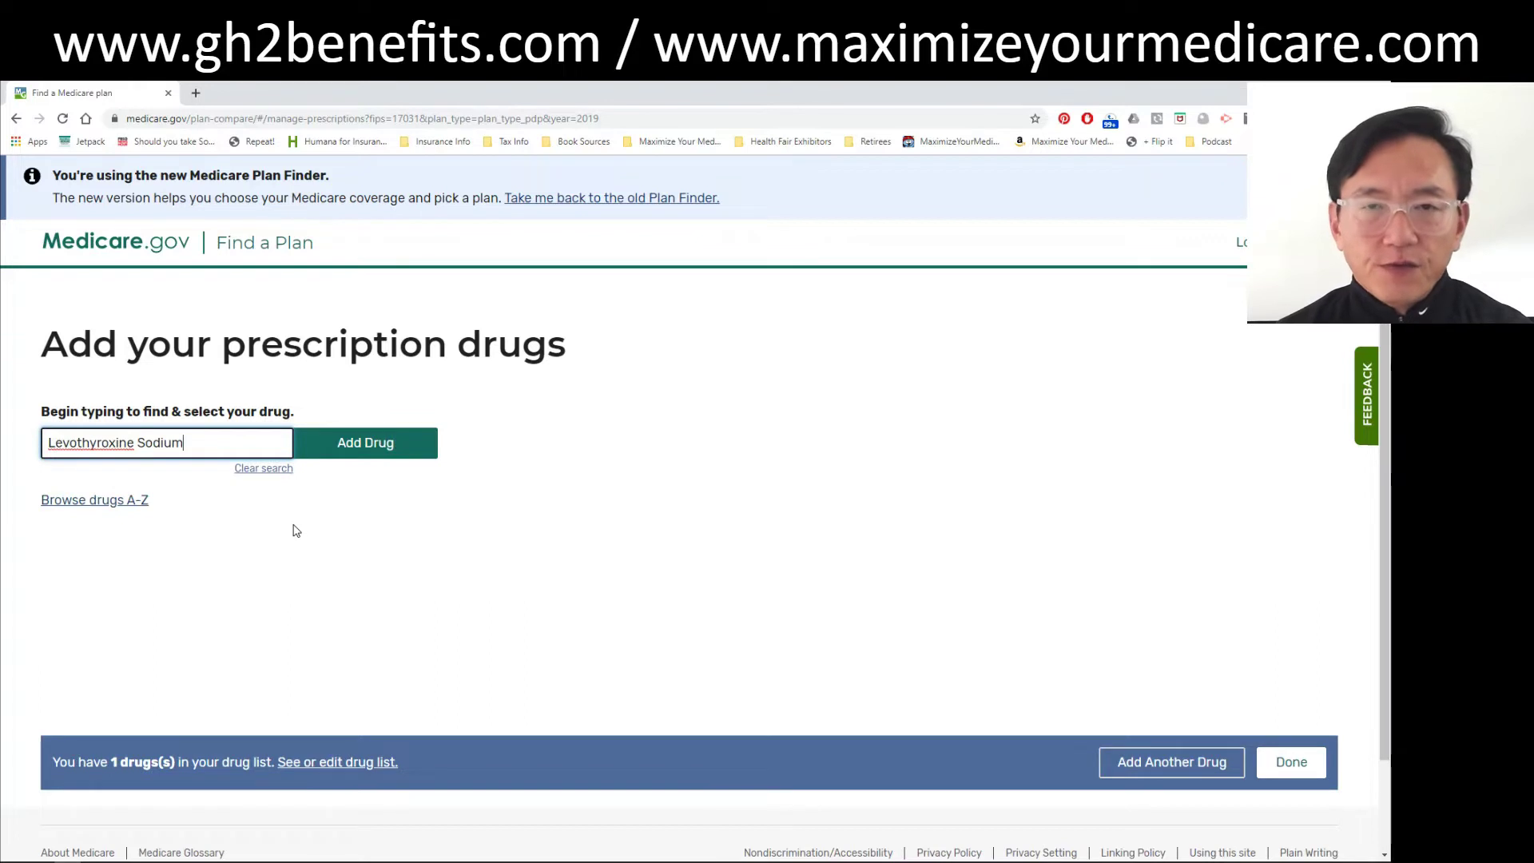
left_click(357, 452)
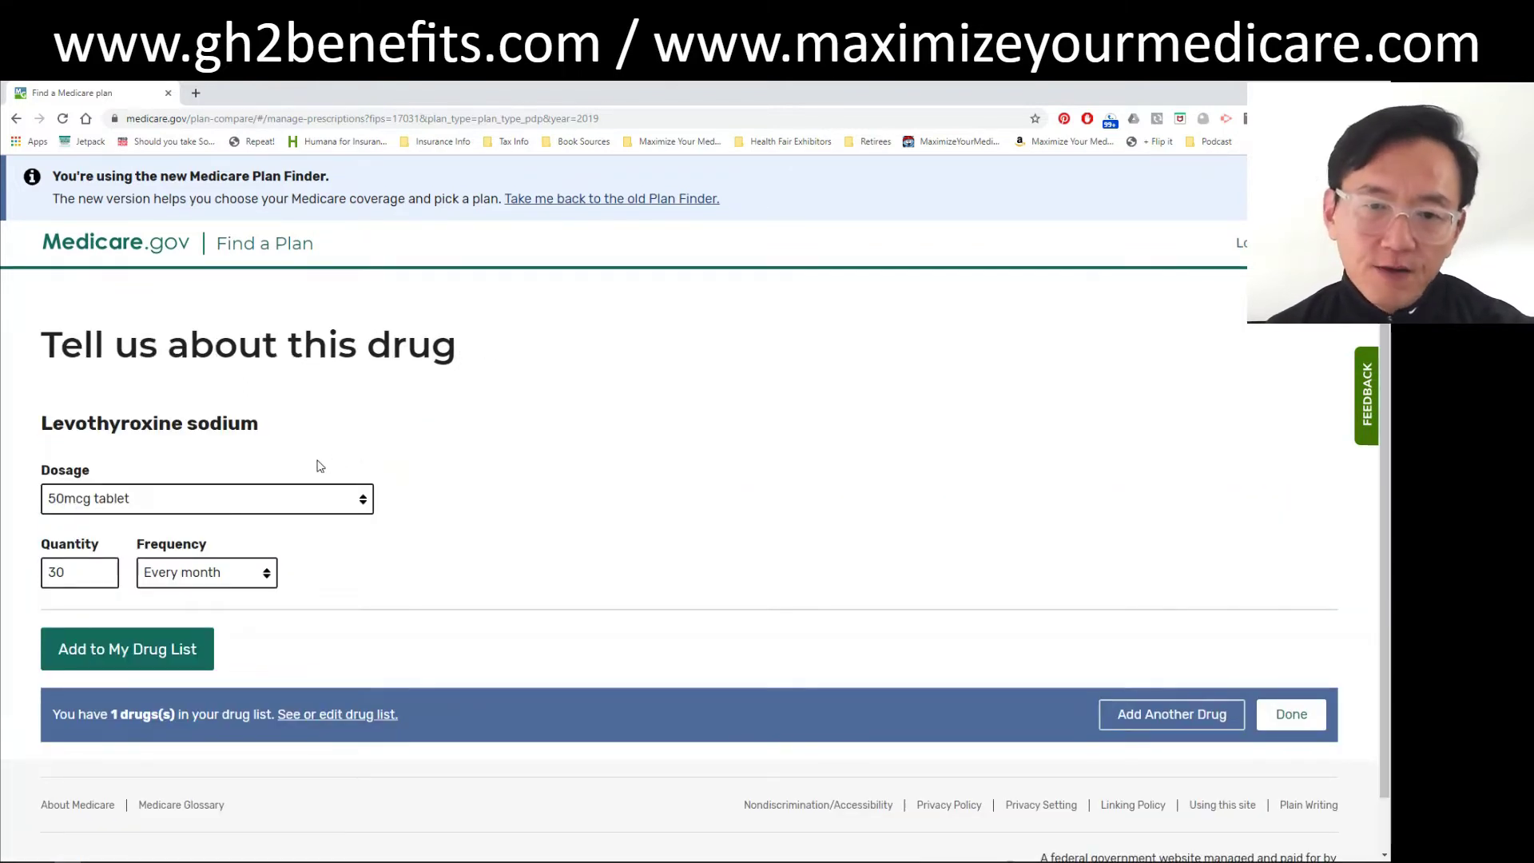
- Set the levothyroxine sodium dosage to 88mcg tablet, add it to the drug list and start adding another drug
left_click(191, 496)
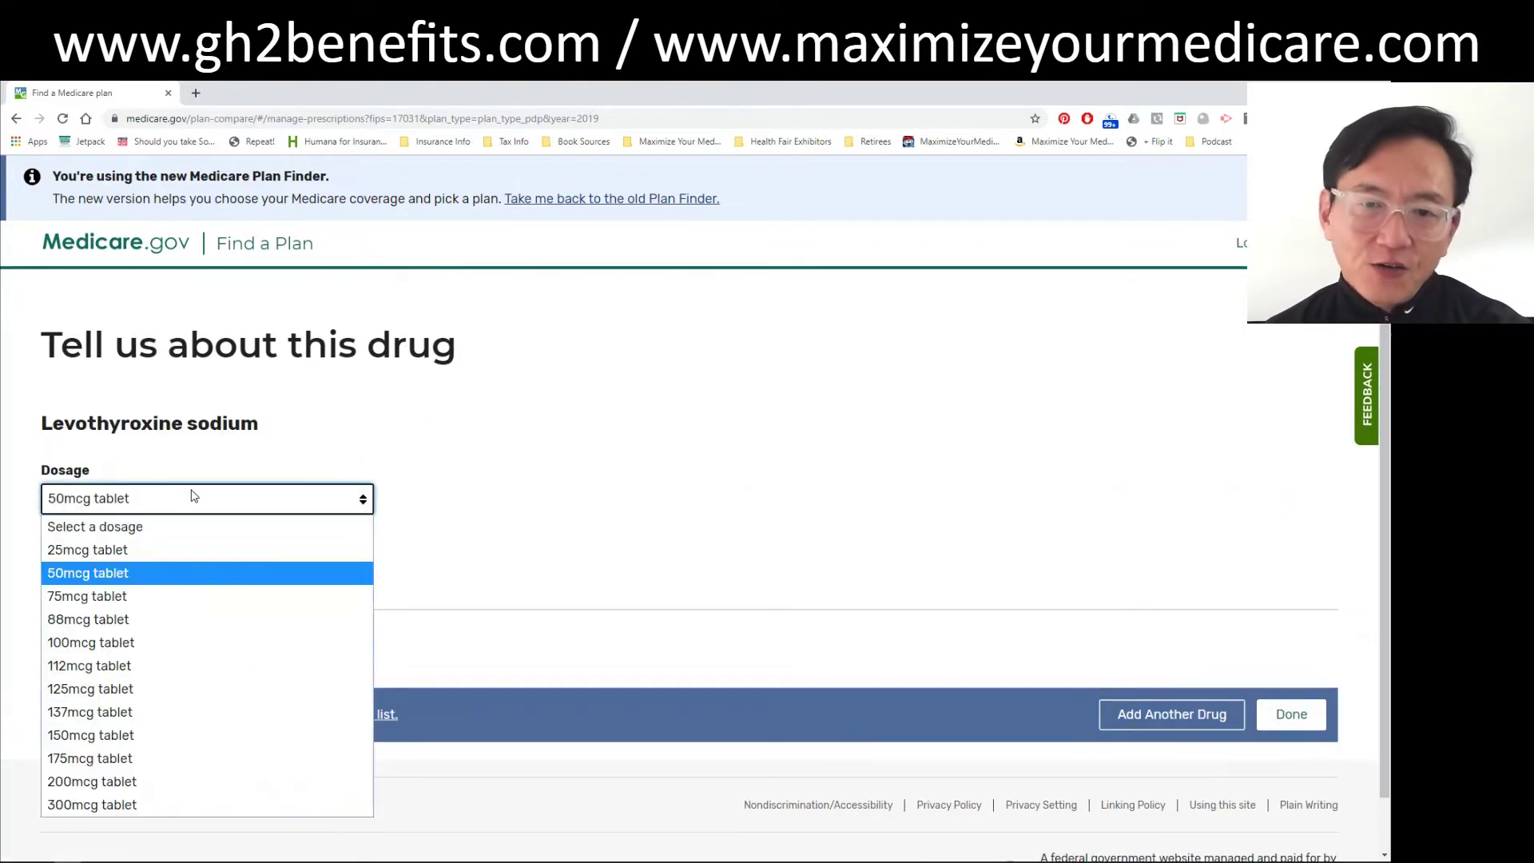
left_click(170, 617)
left_click(138, 652)
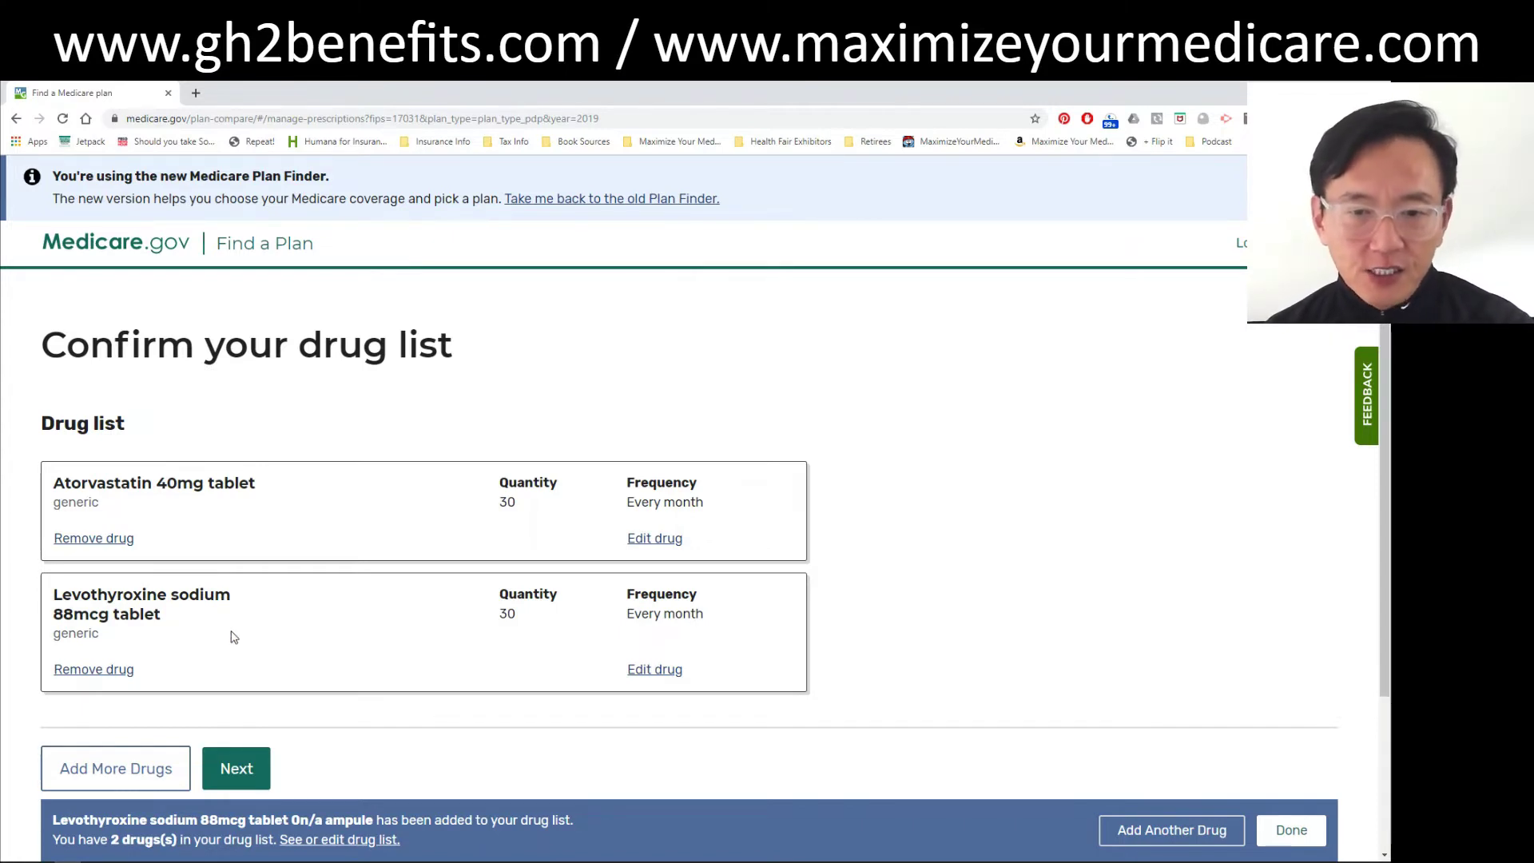
left_click(113, 774)
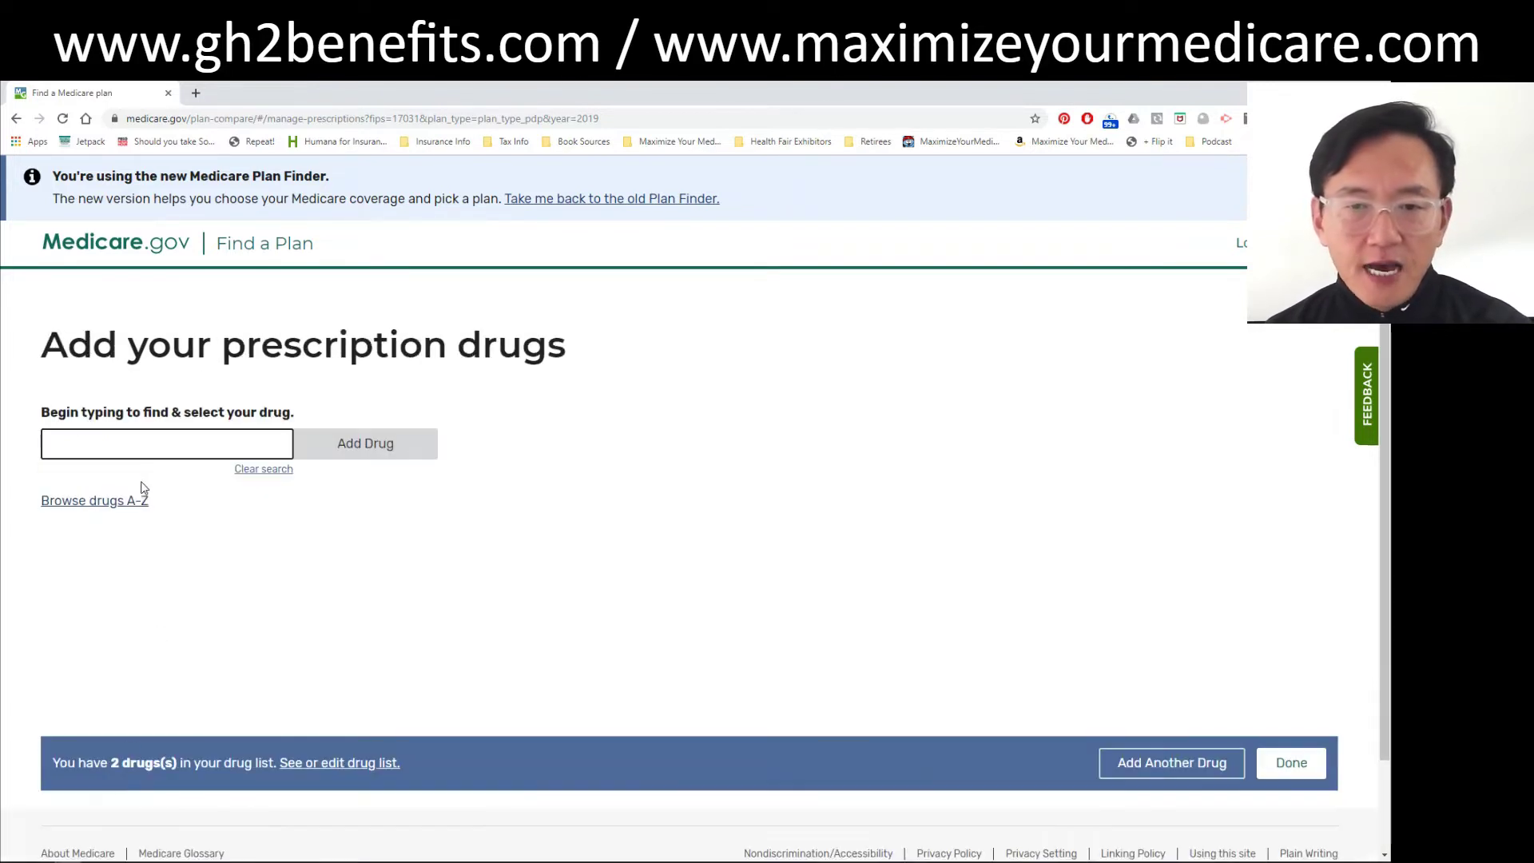
left_click(161, 442)
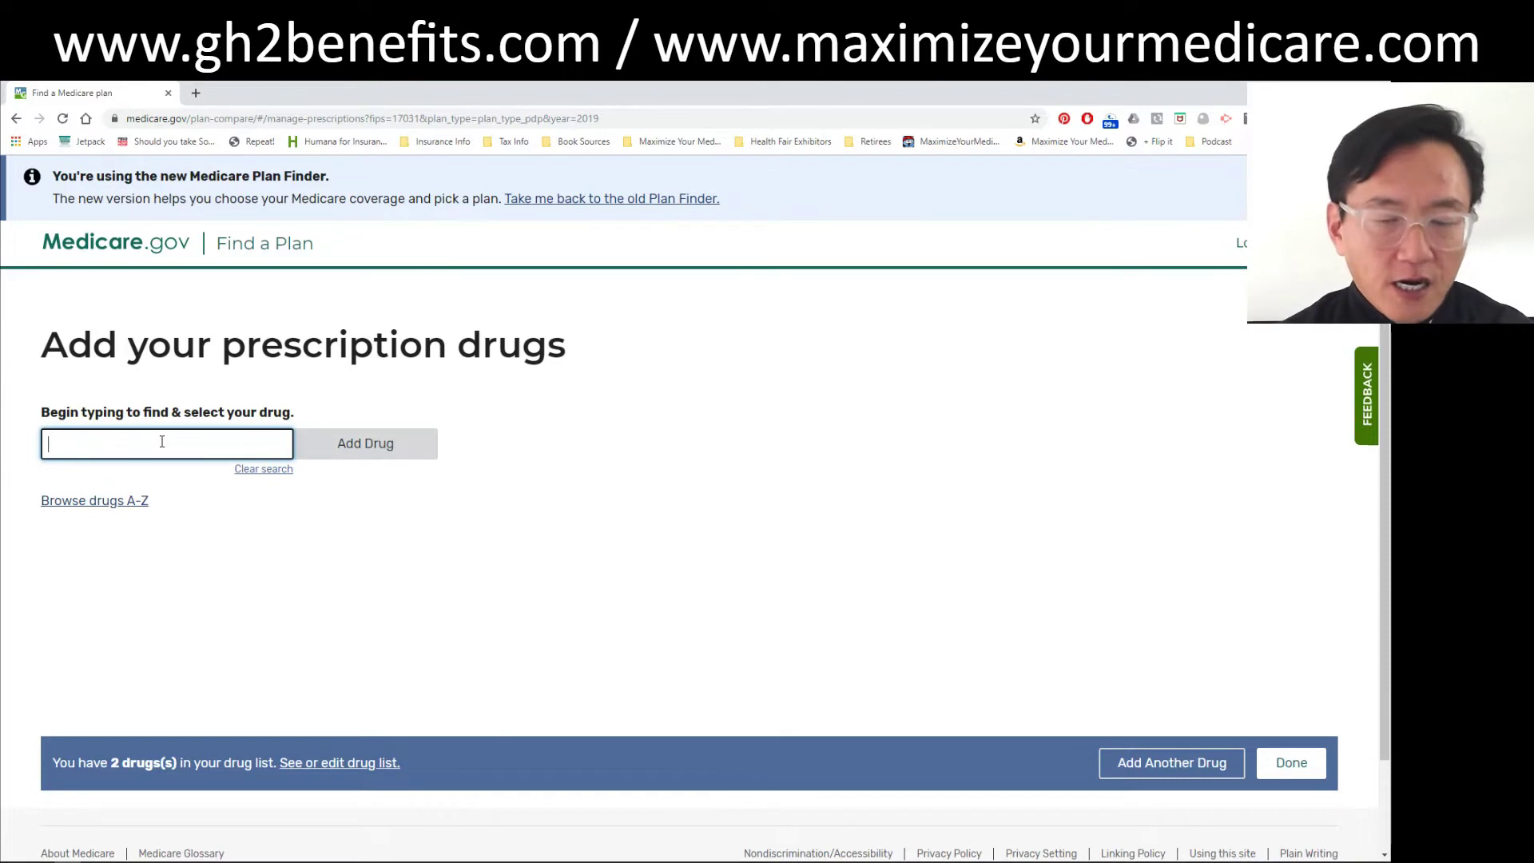
type("hyd")
key("BackSpace")
key("BackSpace")
key("BackSpace")
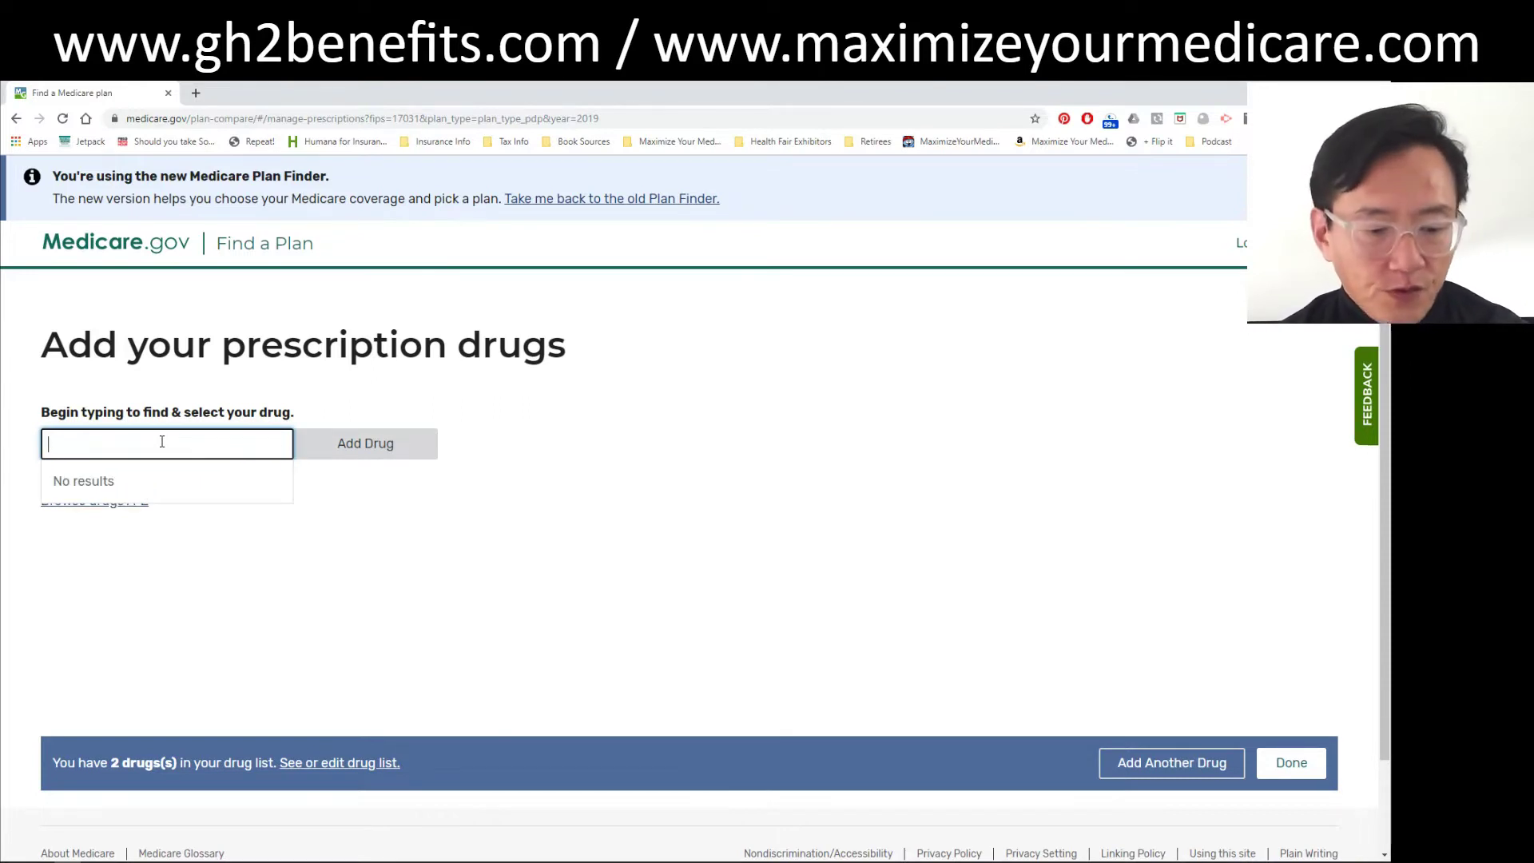
type("ata")
key("BackSpace")
key("BackSpace")
key("BackSpace")
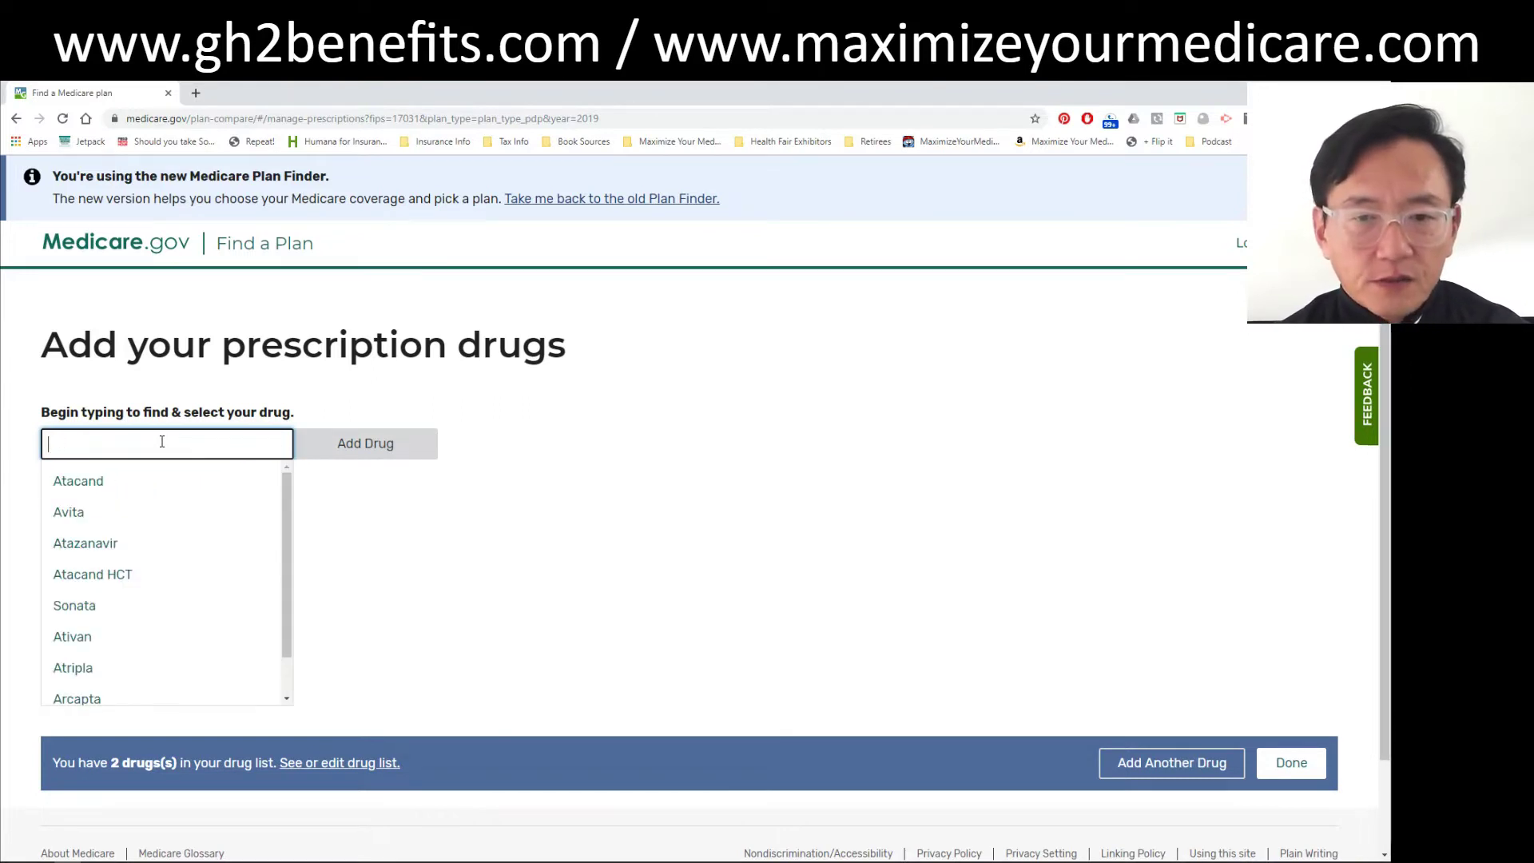
- Search the drug finder for latanoprost and choose it as the third drug
type("lana")
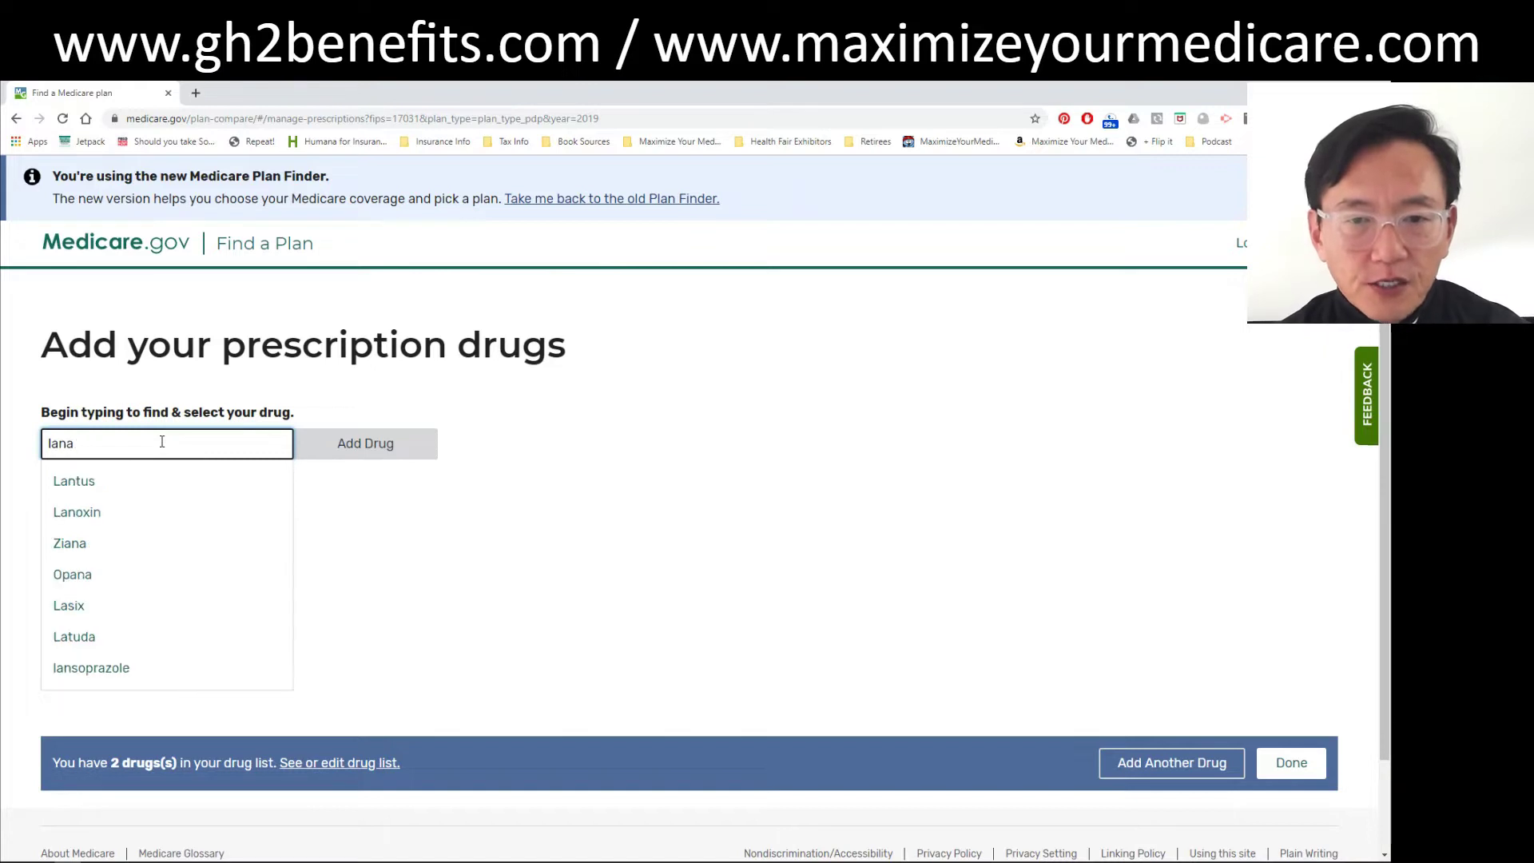
key("BackSpace")
key("BackSpace")
type("tan")
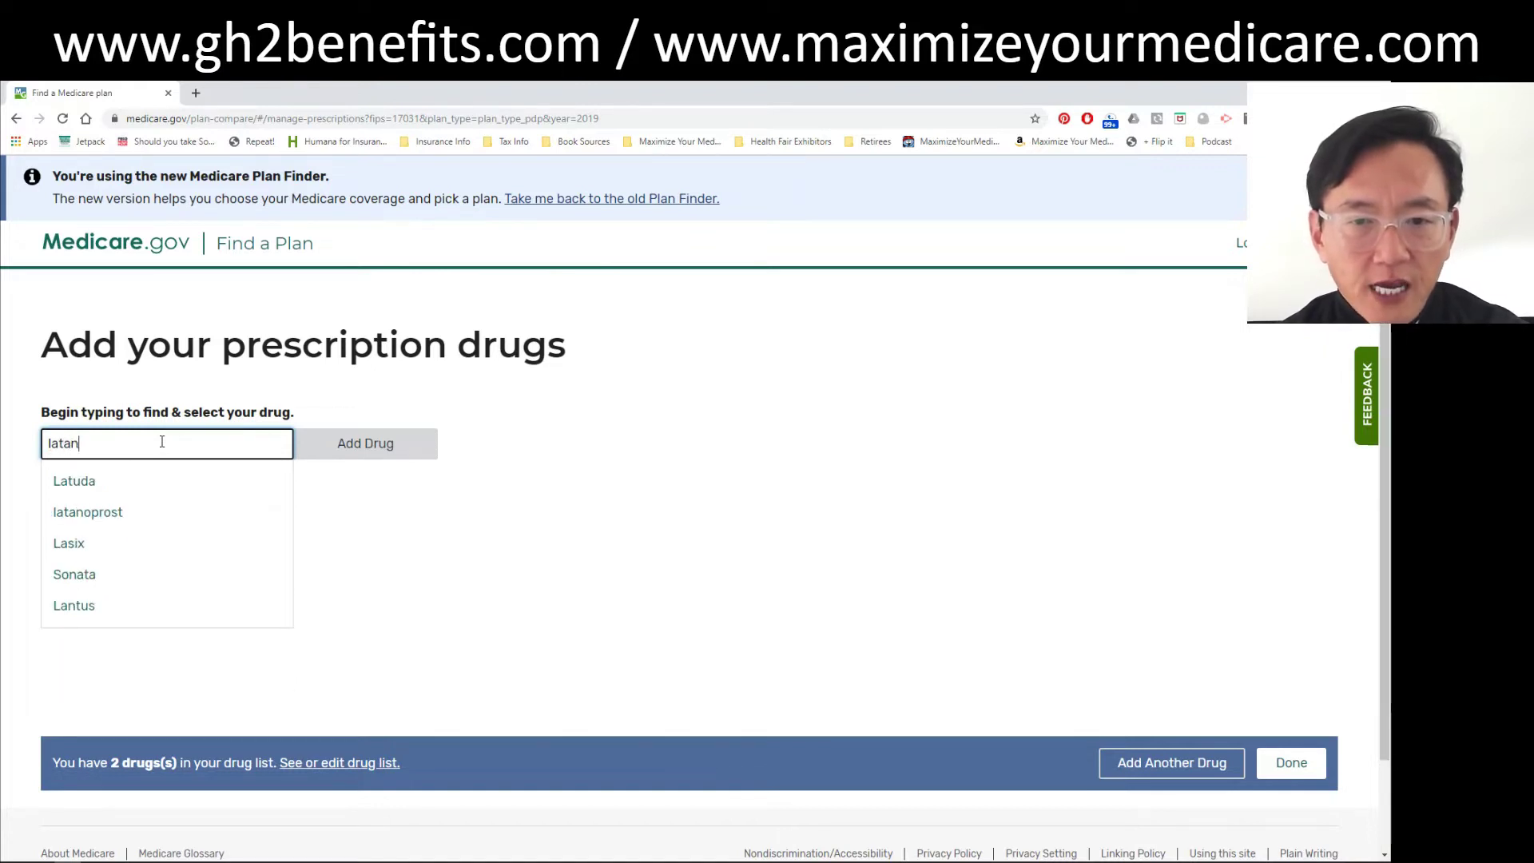
key("Down")
key("Down")
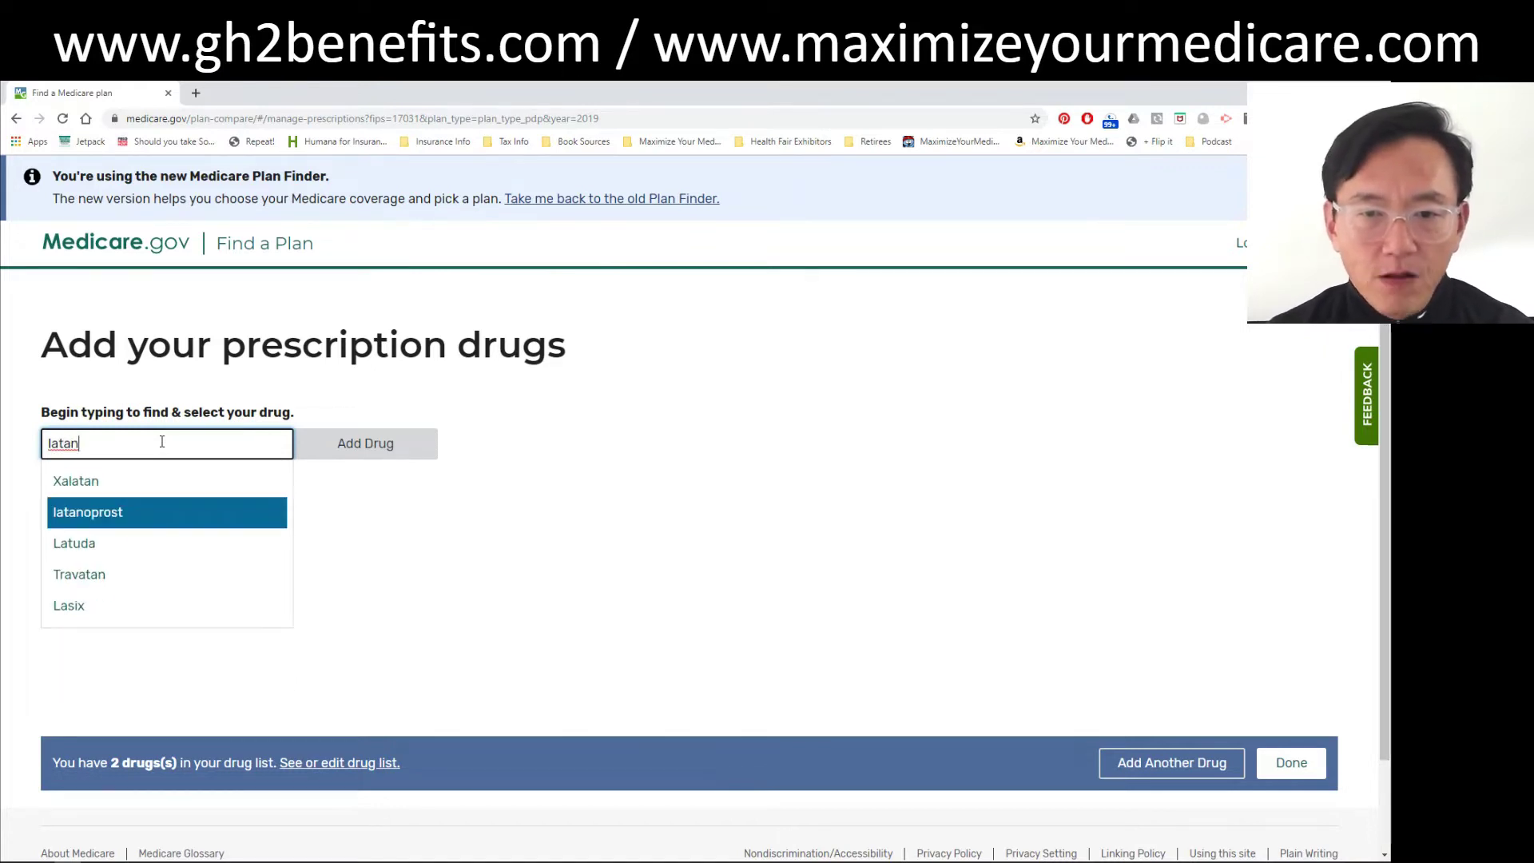
key("Return")
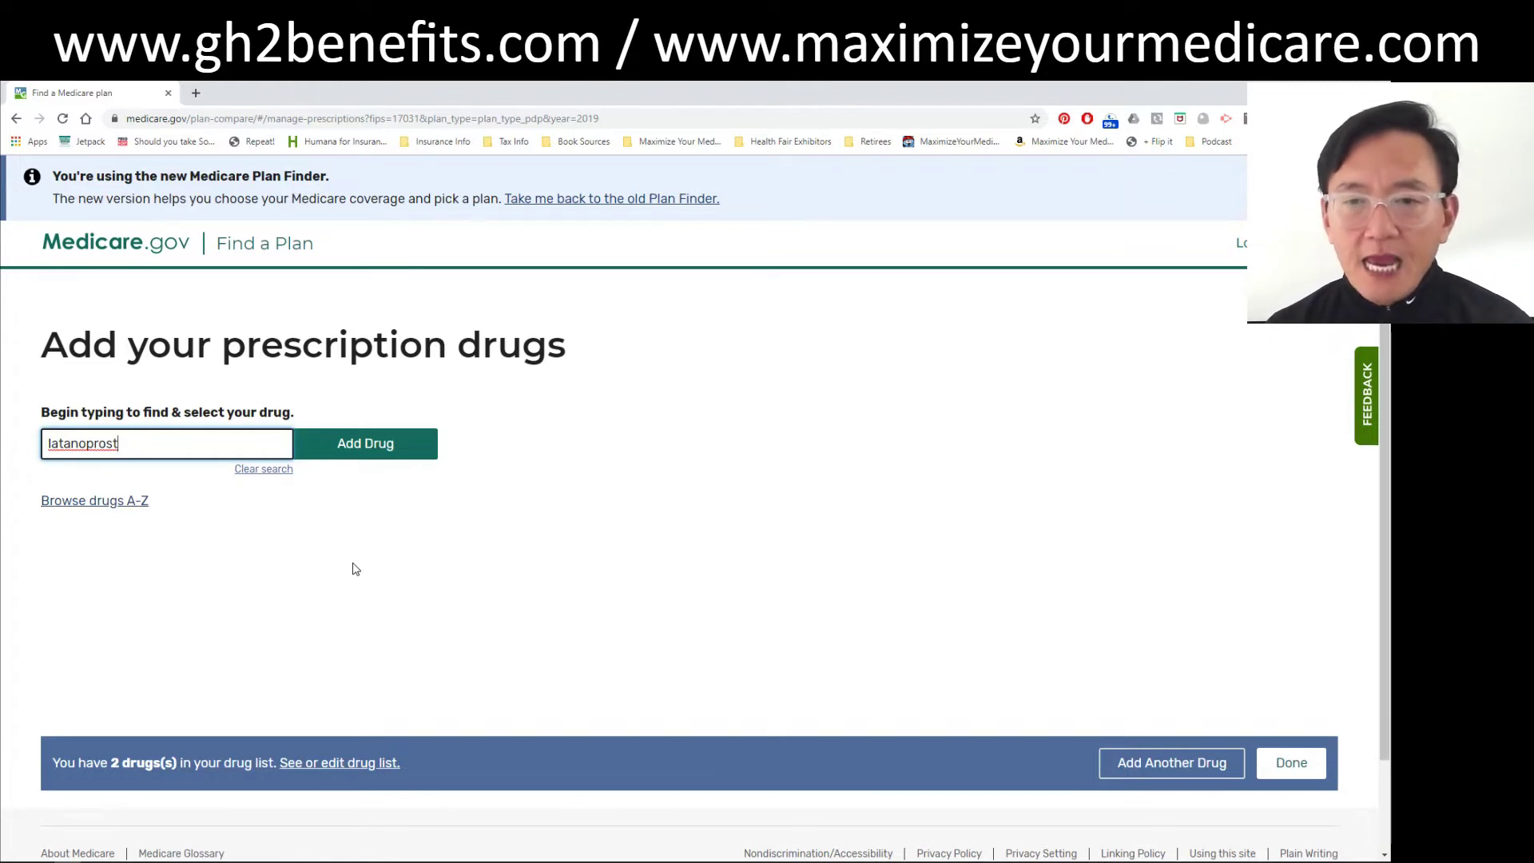
left_click(387, 441)
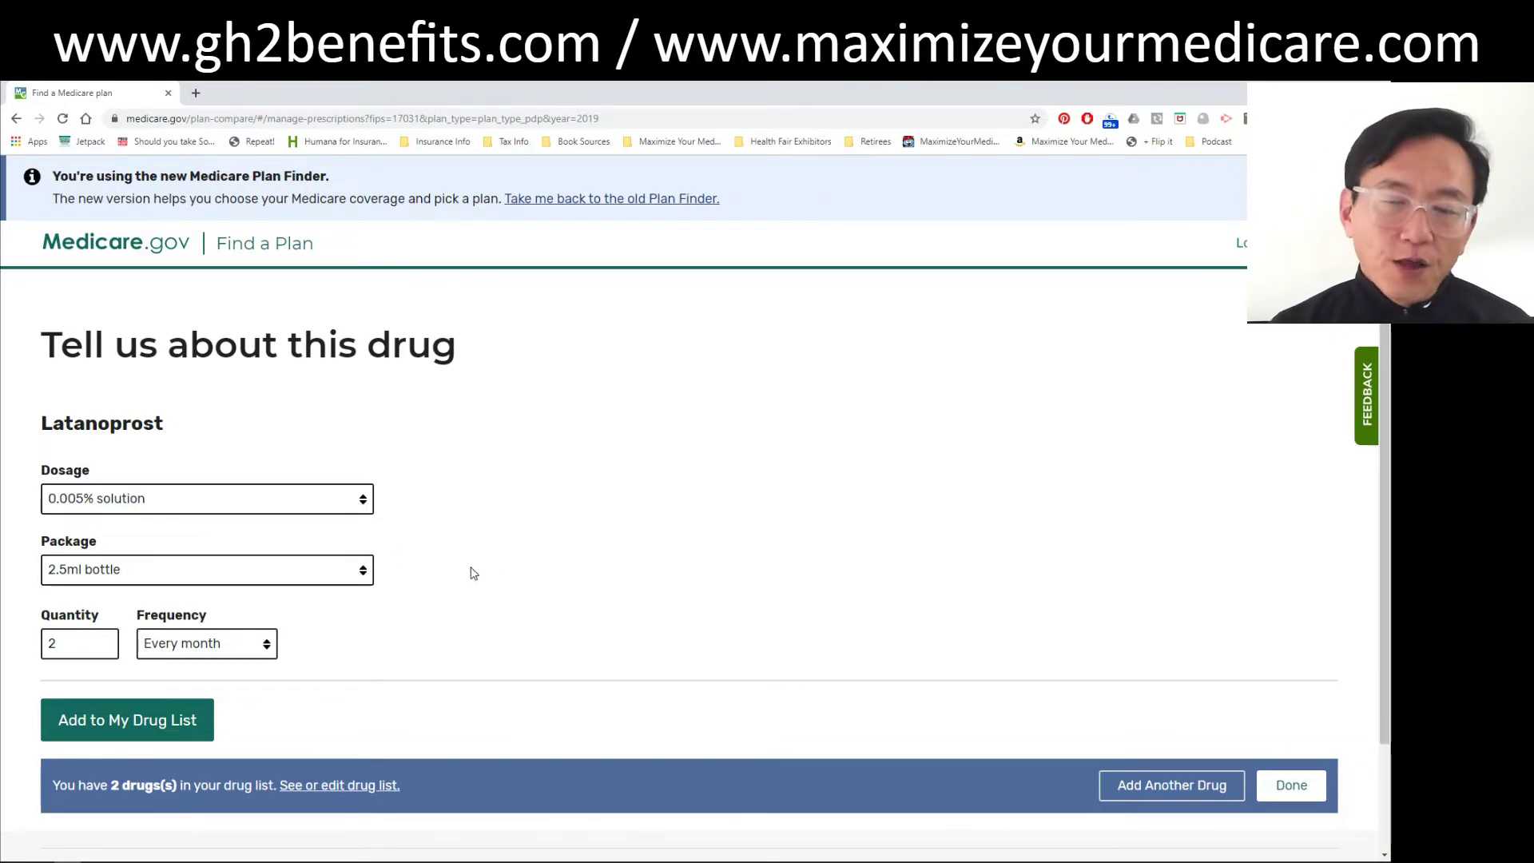
- Add latanoprost 0.005% solution, 2.5ml bottle, quantity 2 every month, to the drug list and finish the list
scroll(493, 575, "down", 1)
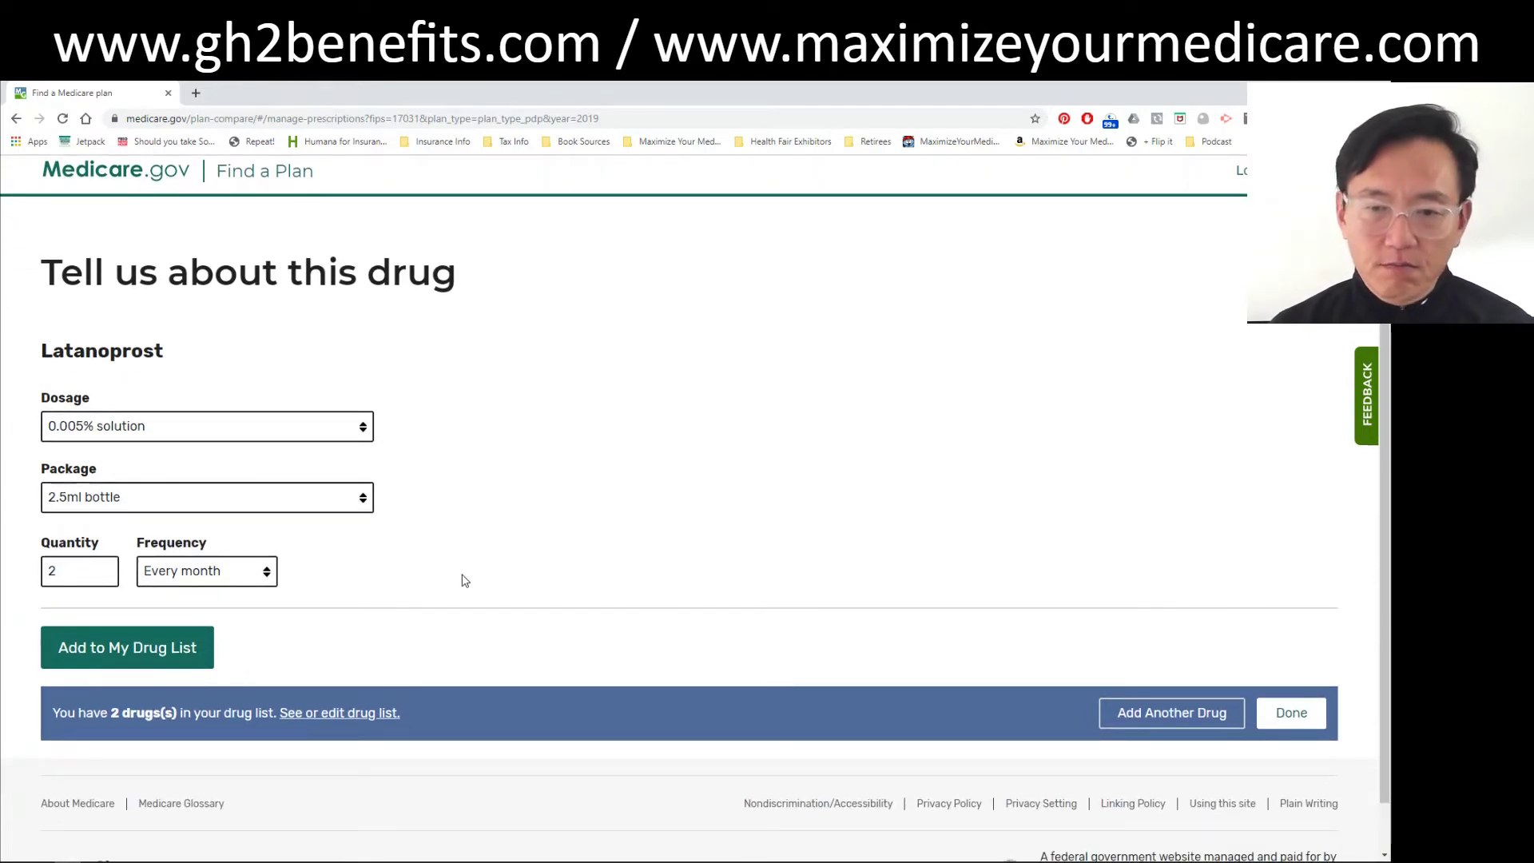
left_click(151, 646)
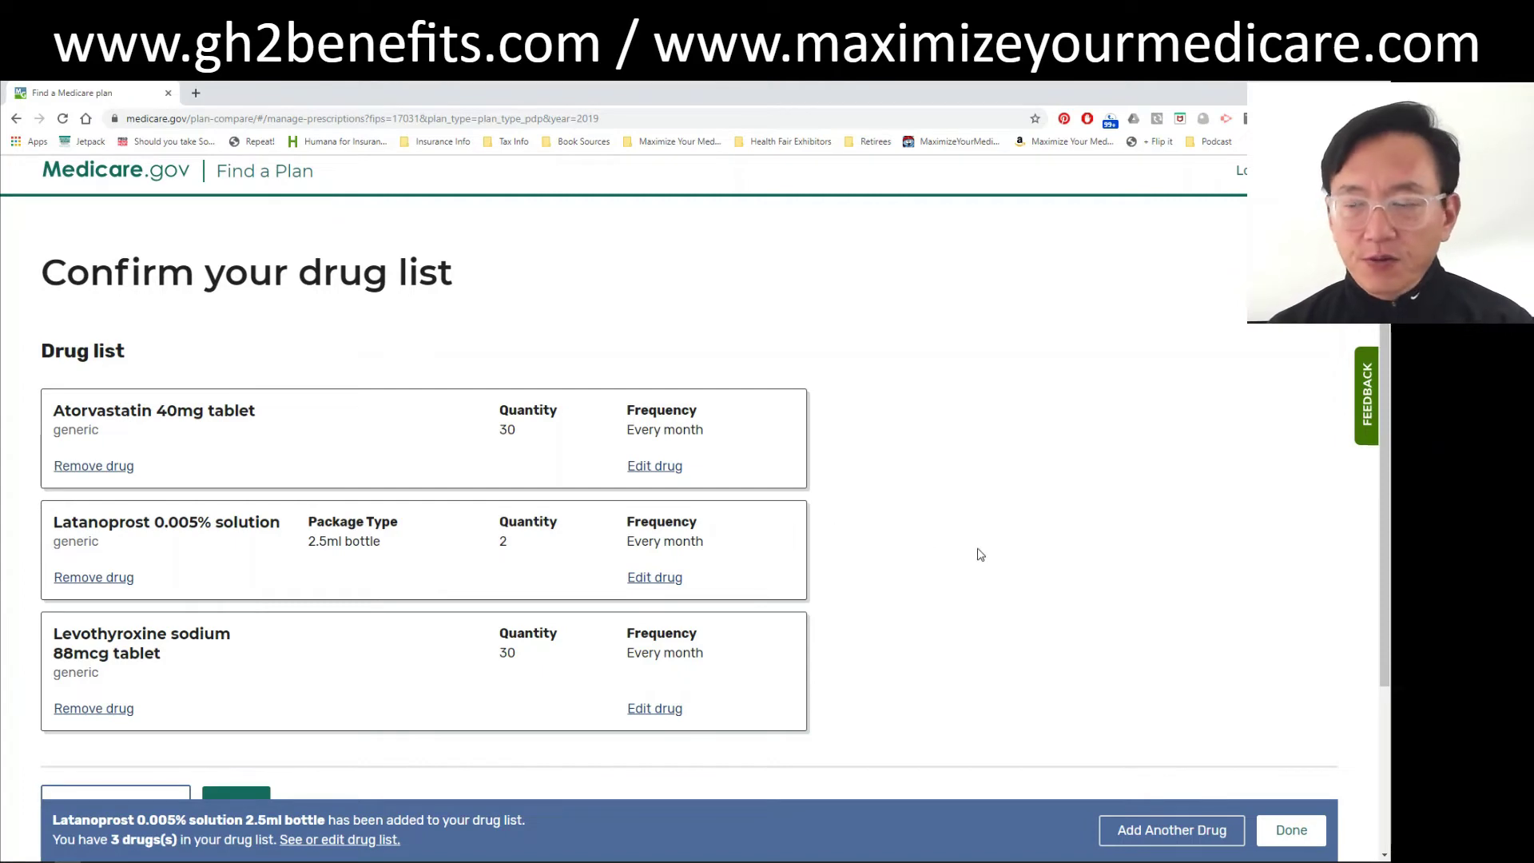
scroll(981, 554, "down", 1)
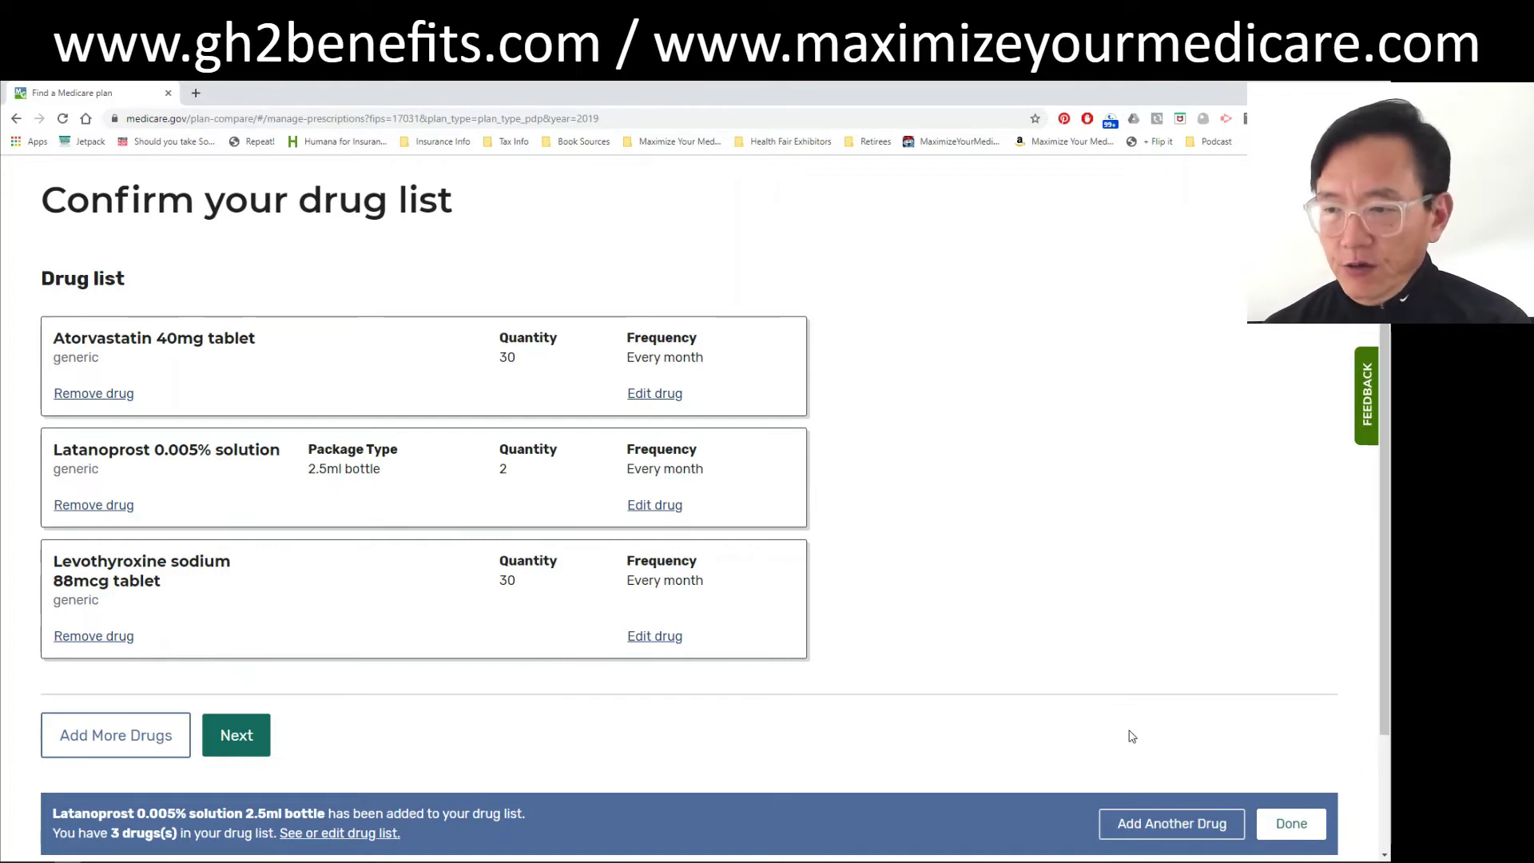
left_click(1288, 827)
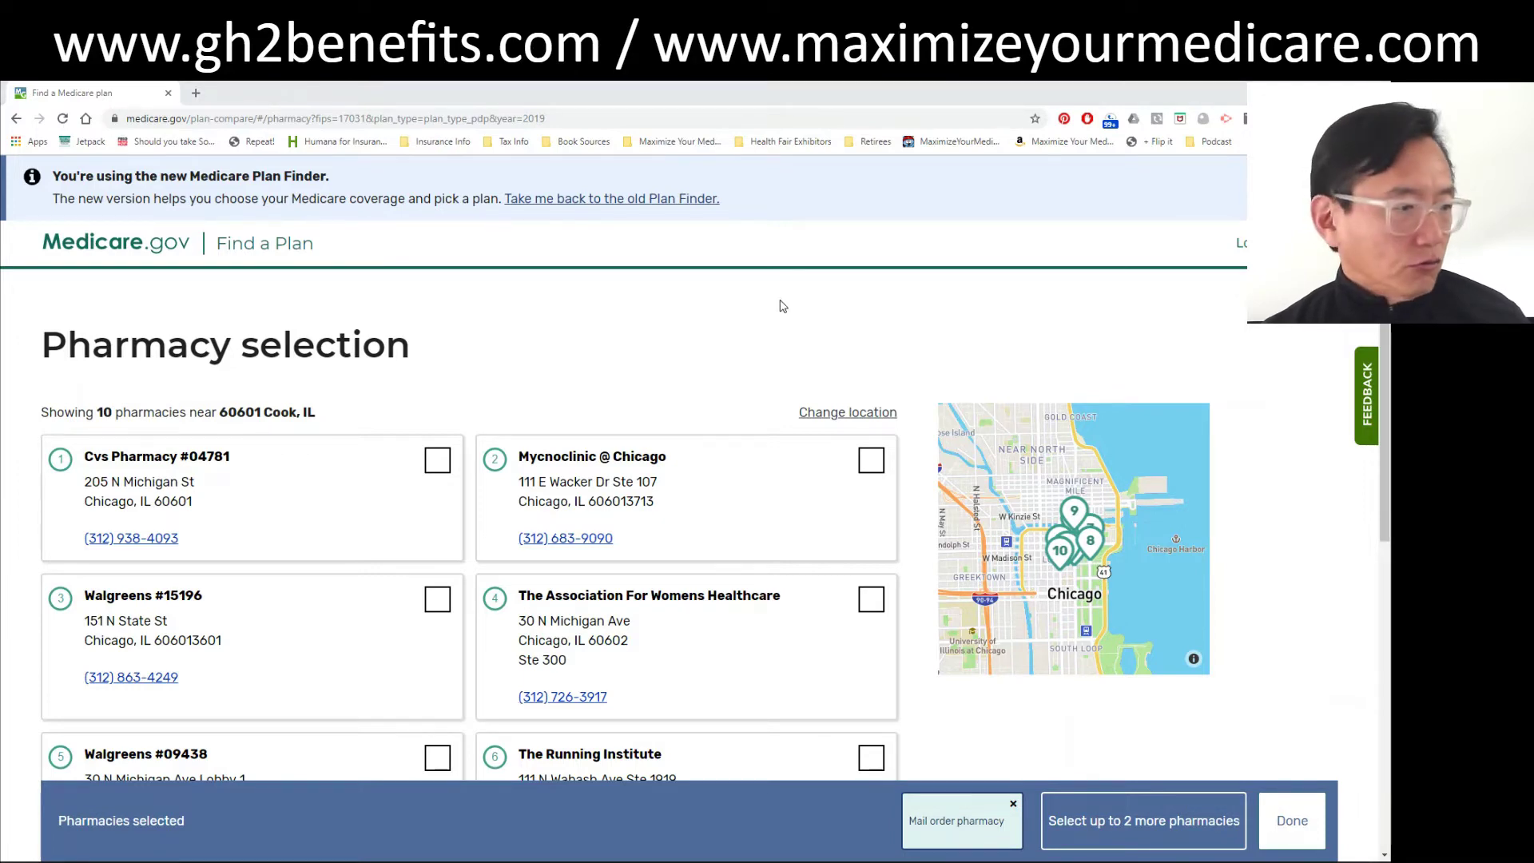
- Select CVS Pharmacy #04781 and Walgreens #16355 as the retail pharmacies alongside mail order
left_click(436, 461)
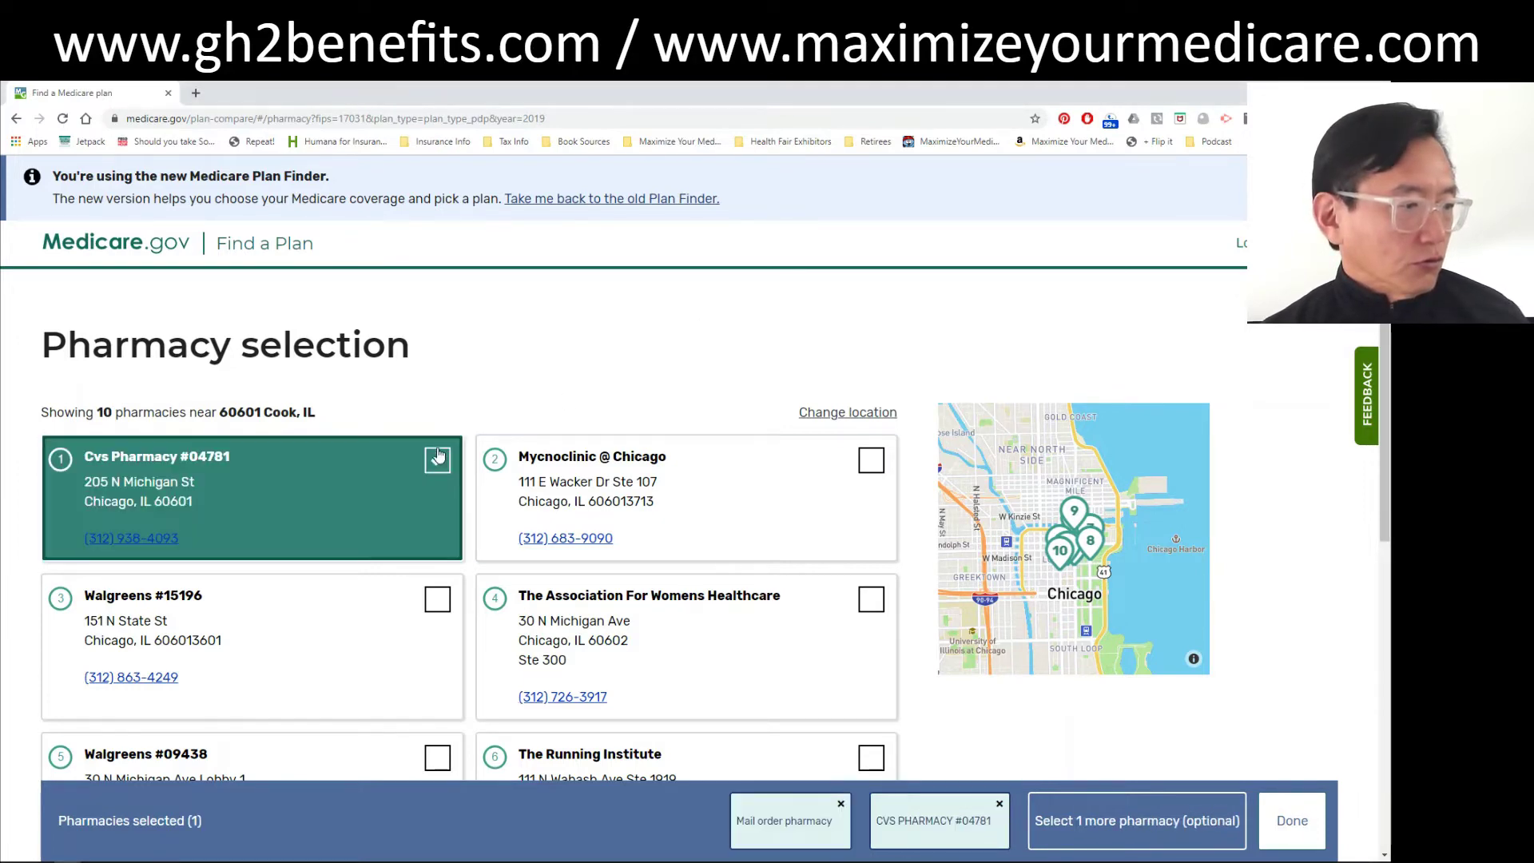
scroll(555, 345, "down", 3)
scroll(555, 345, "down", 3)
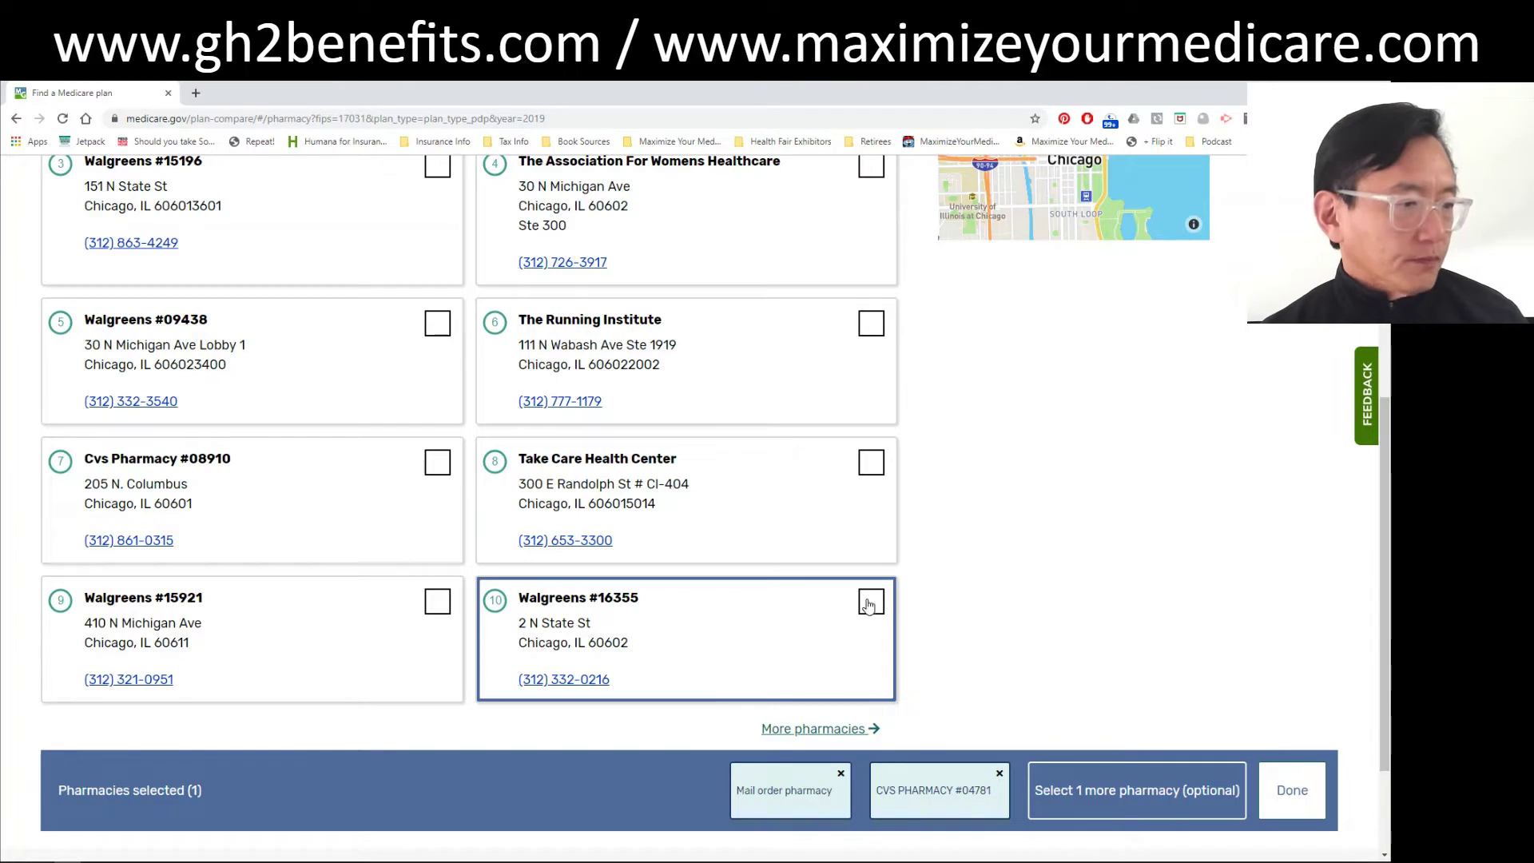
left_click(869, 604)
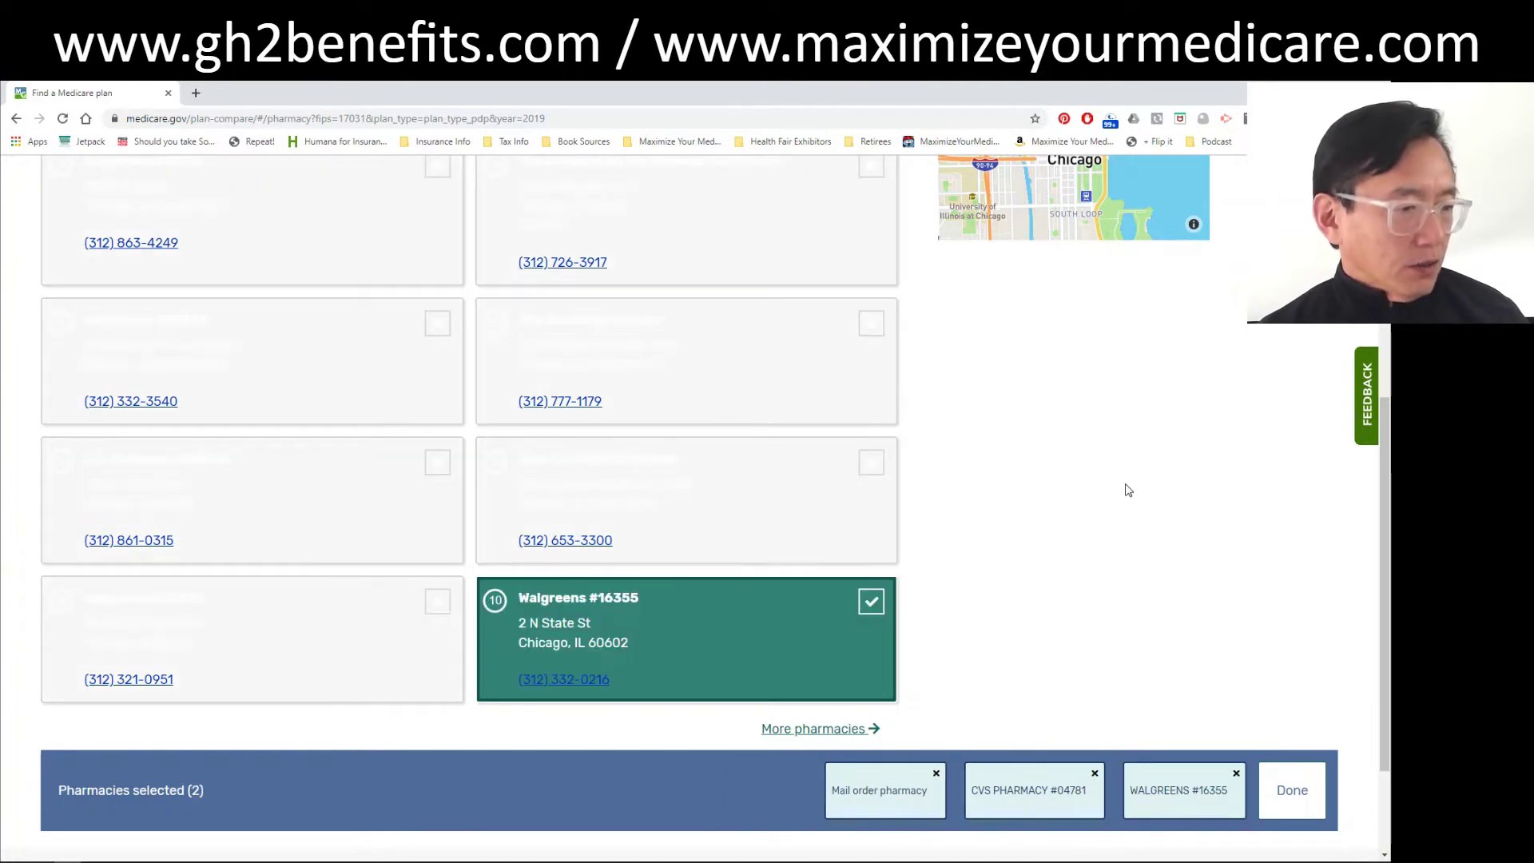
scroll(1128, 491, "up", 1)
scroll(1128, 491, "up", 4)
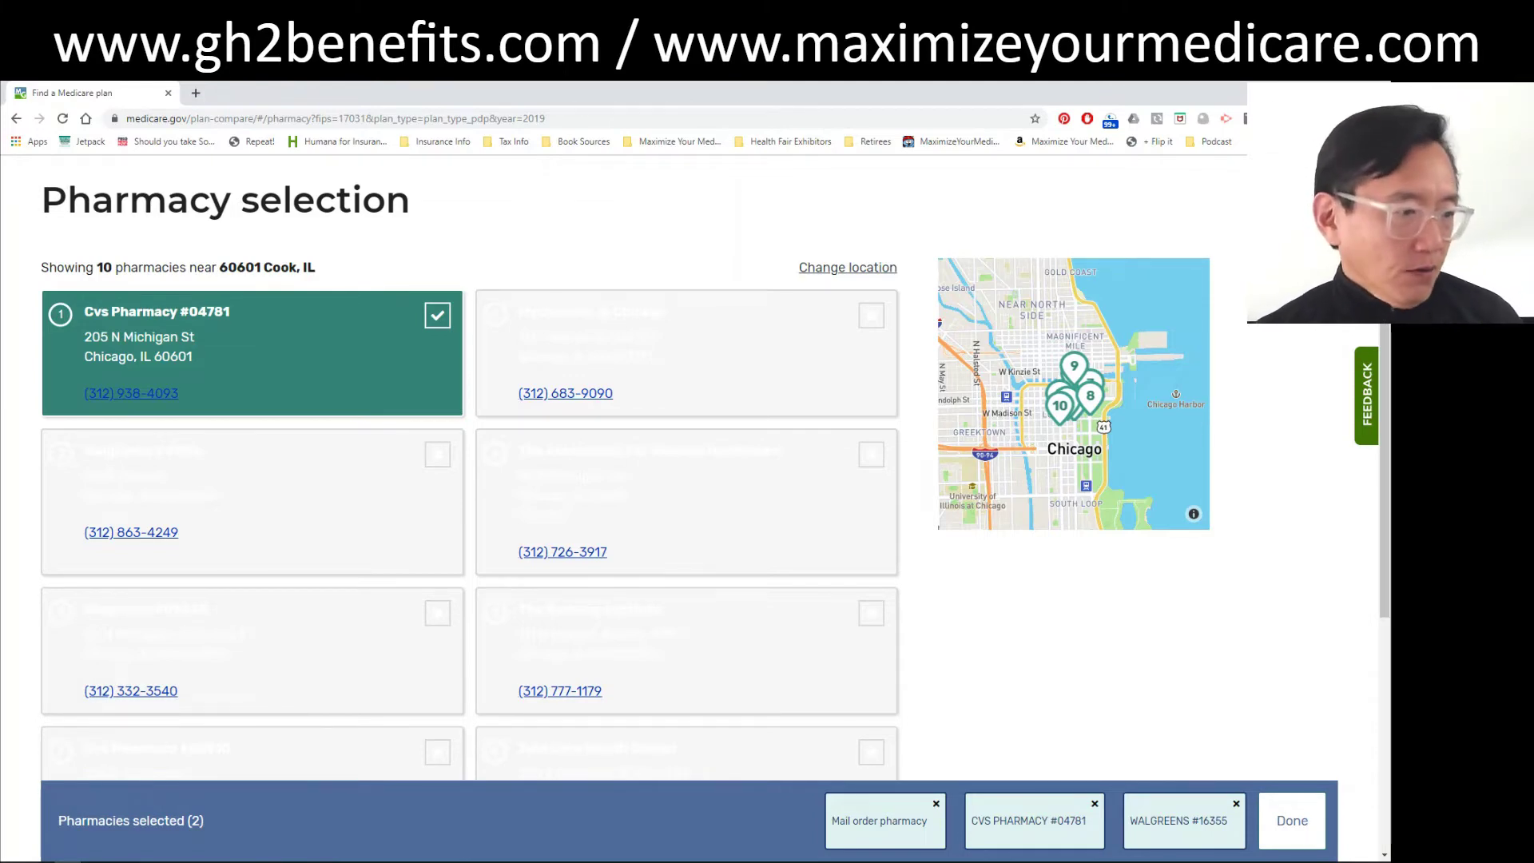
scroll(1243, 519, "down", 1)
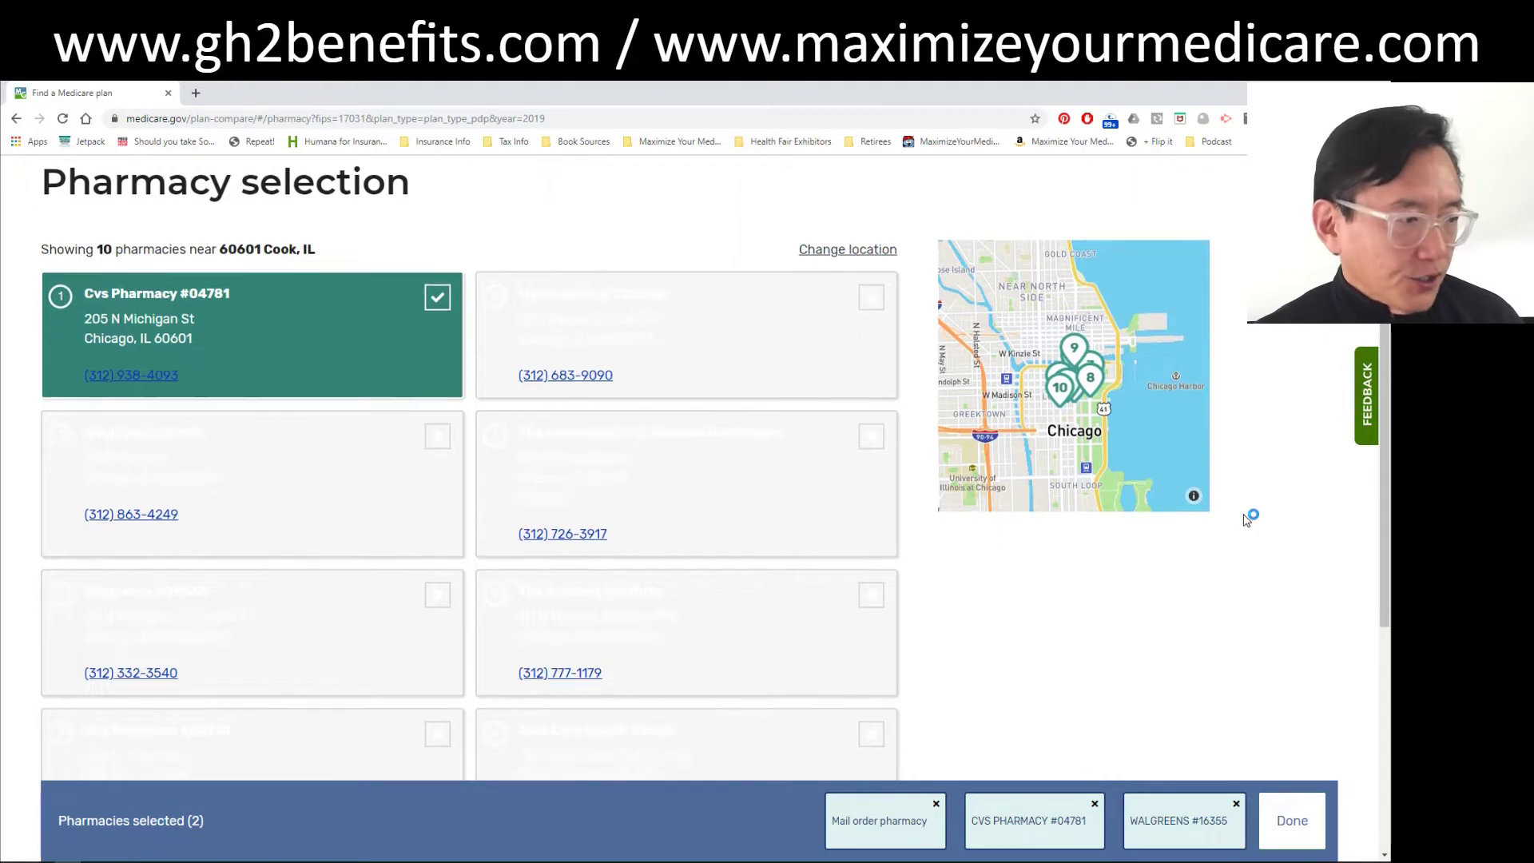
- Finish the pharmacy selection and bring up the available prescription drug plans
scroll(1244, 520, "down", 4)
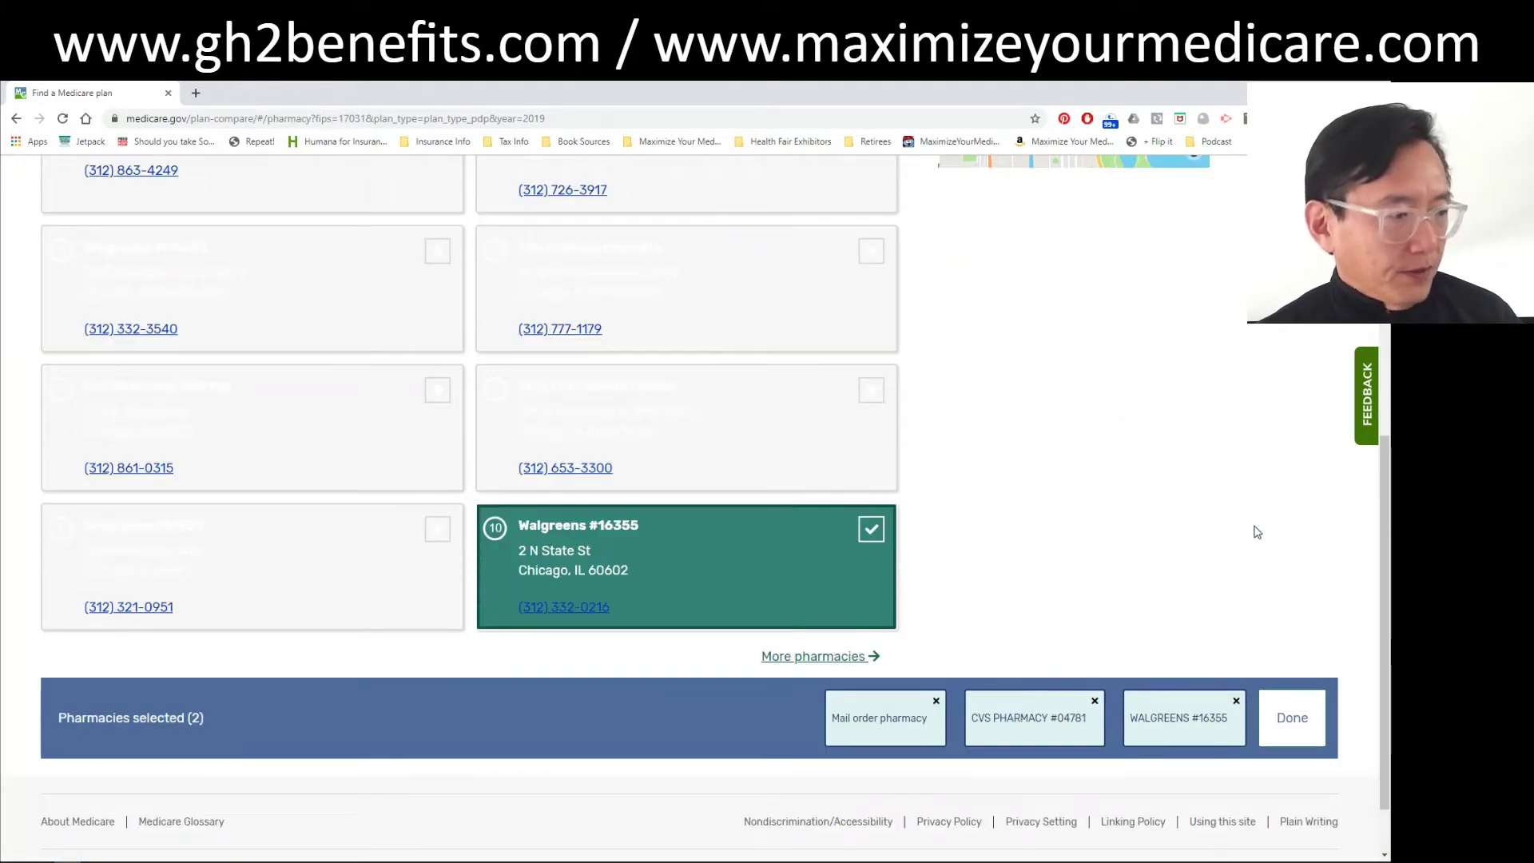
left_click(1303, 716)
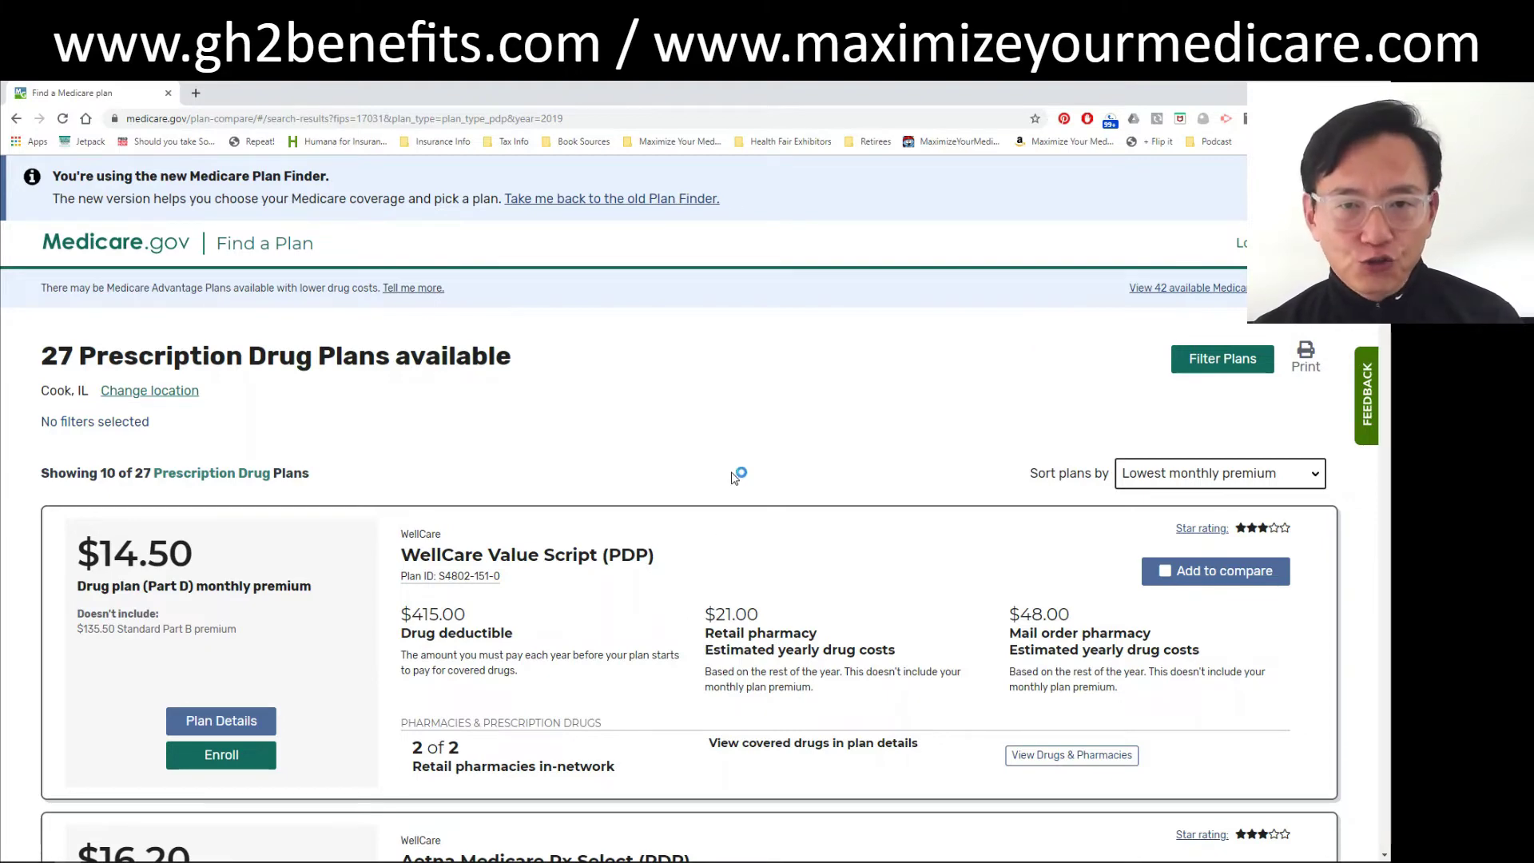
- Look through the drug plans ordered by lowest monthly premium, comparing premiums, deductibles and estimated yearly retail and mail order drug costs
scroll(735, 478, "down", 4)
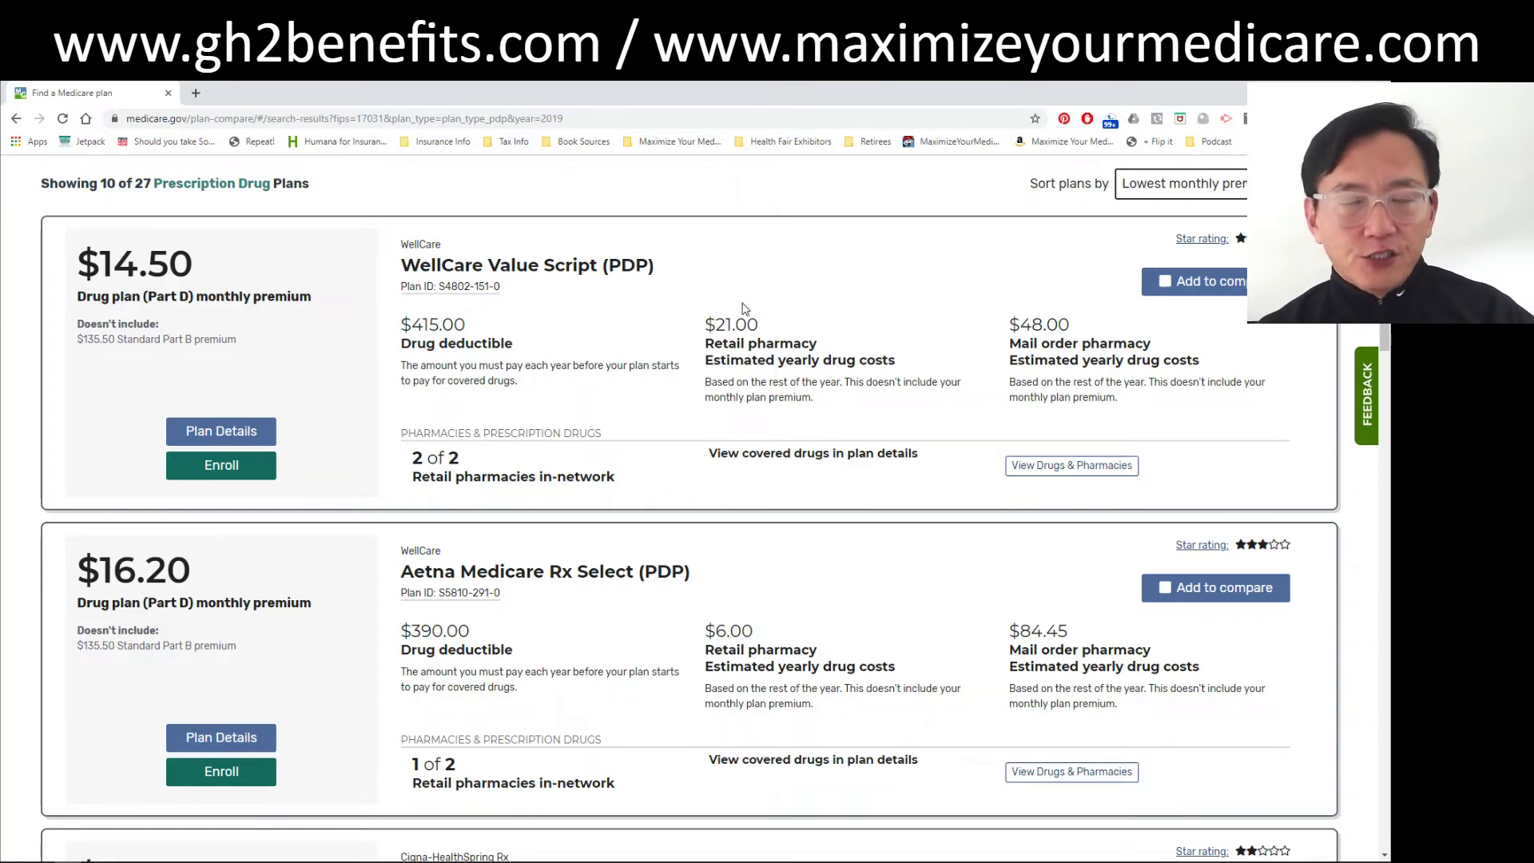
scroll(743, 308, "down", 5)
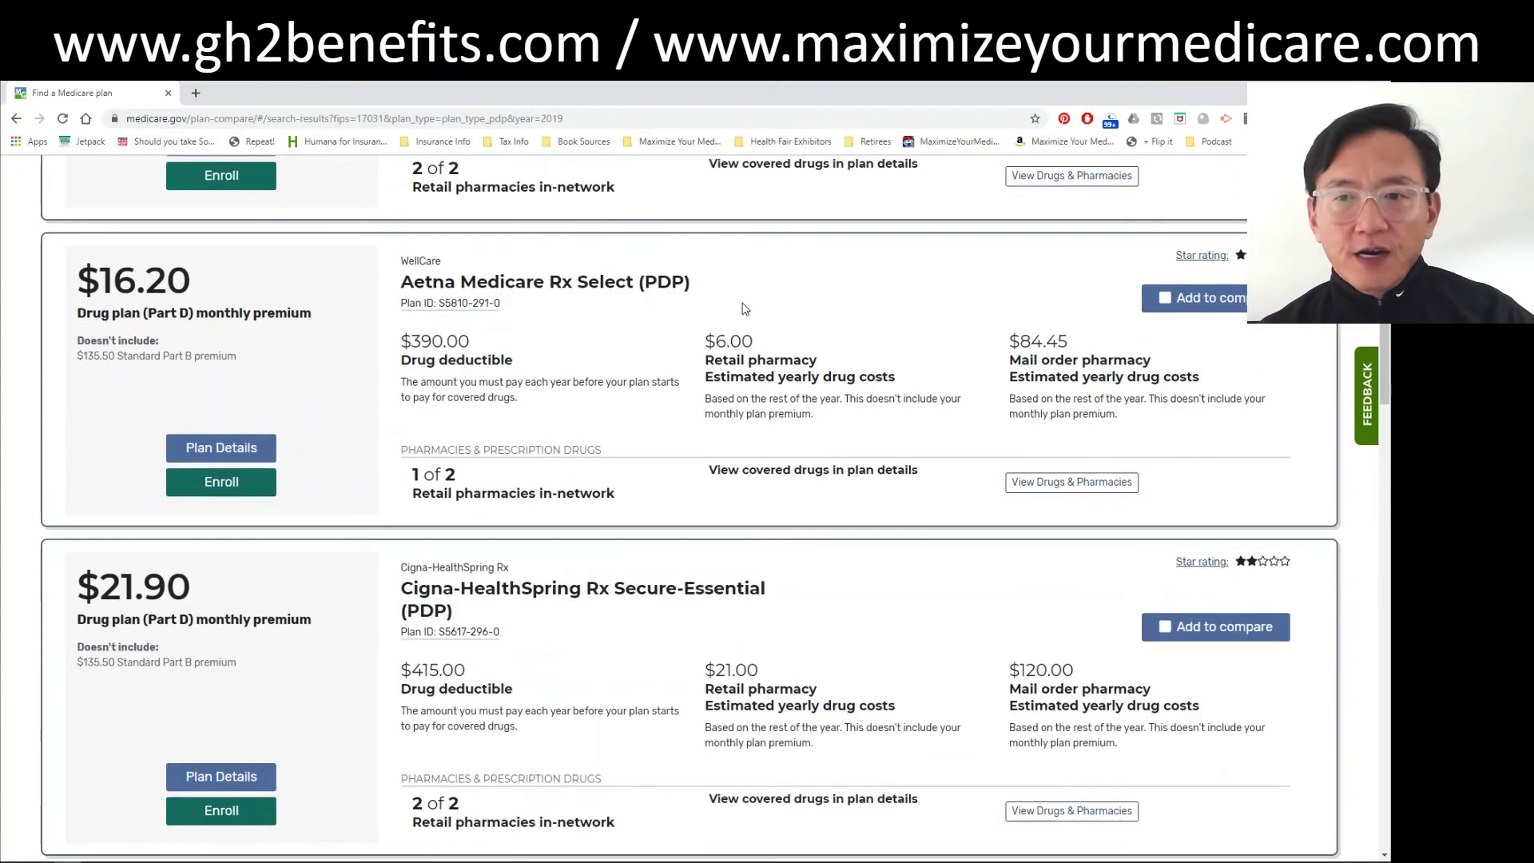
scroll(743, 308, "down", 1)
scroll(743, 308, "down", 3)
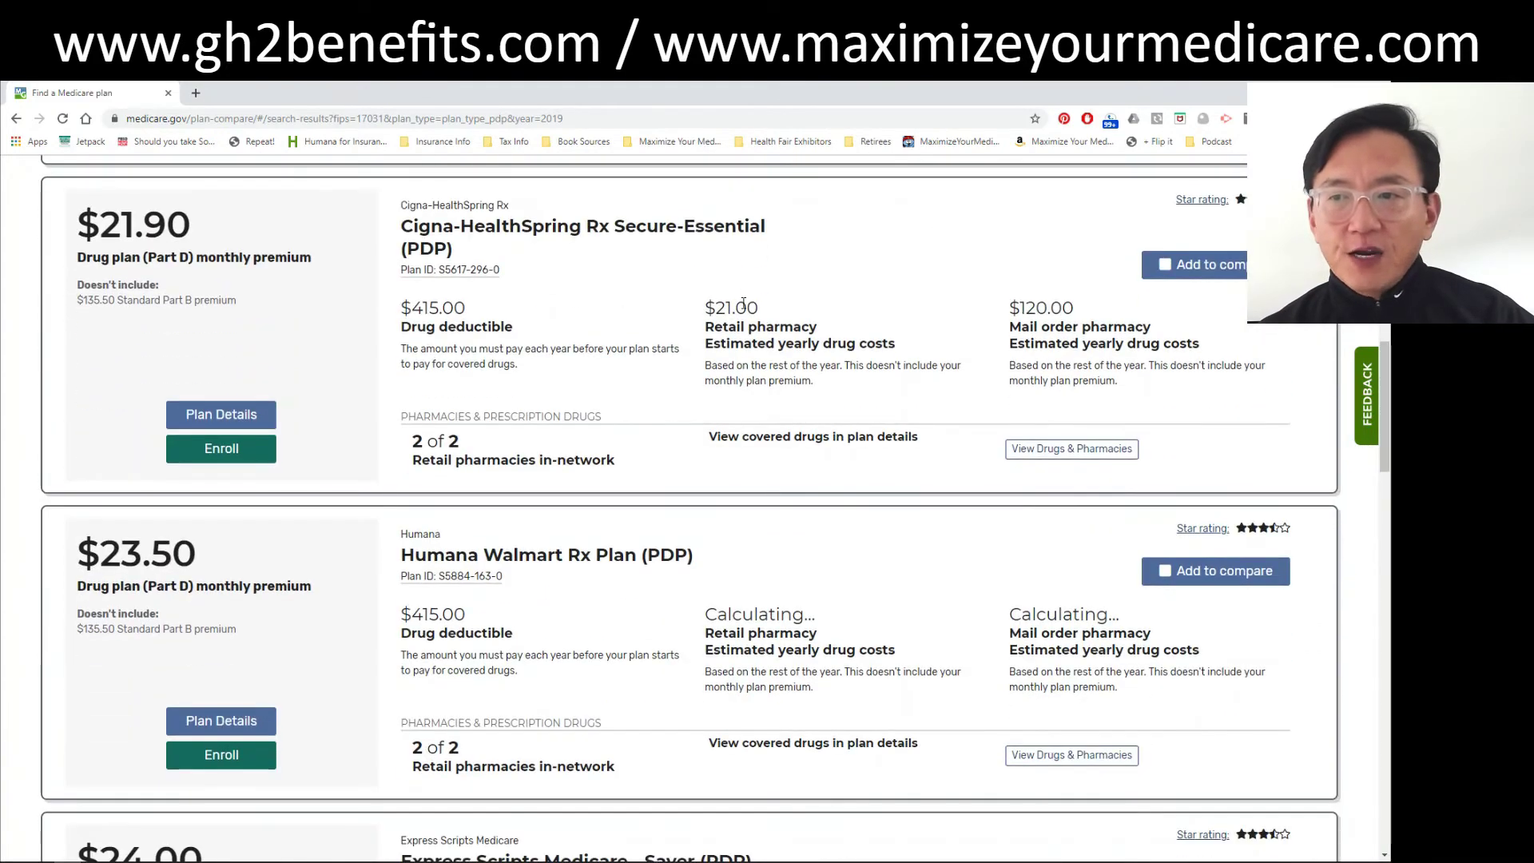
scroll(743, 308, "down", 6)
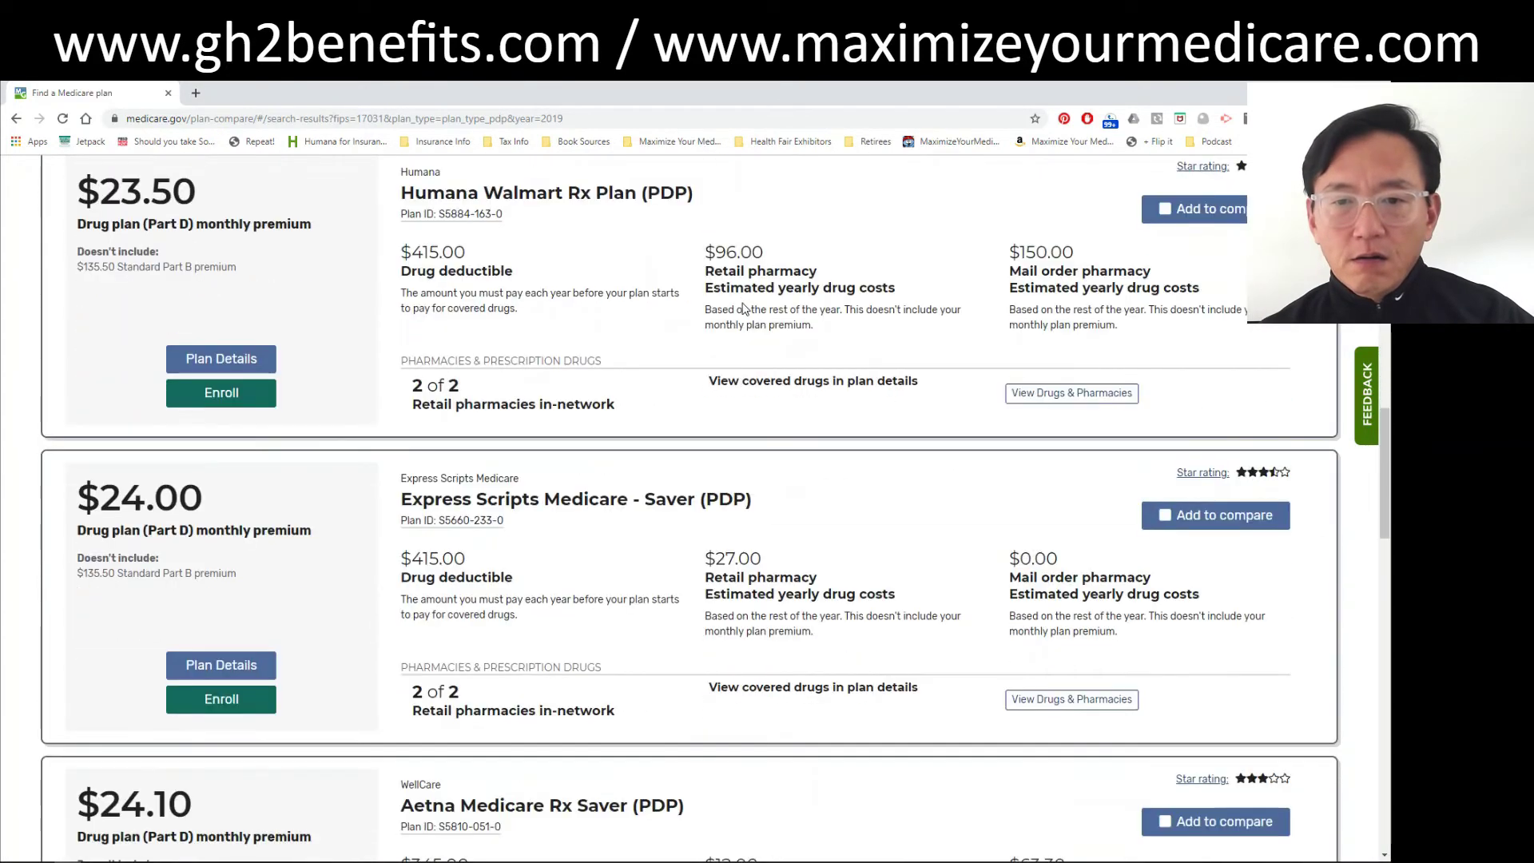
scroll(743, 309, "down", 2)
scroll(743, 308, "down", 7)
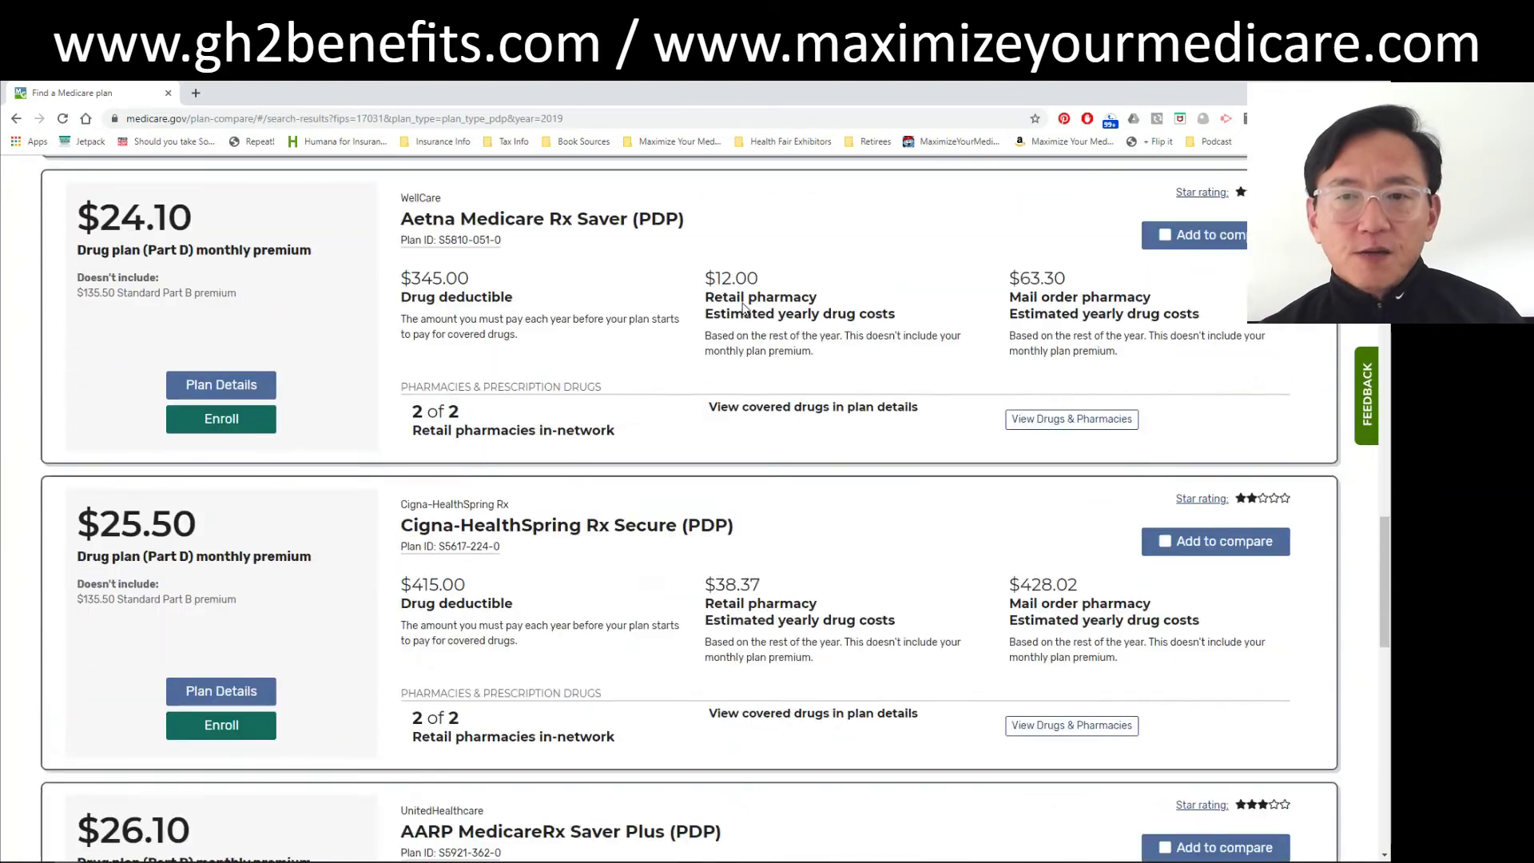
scroll(743, 309, "down", 5)
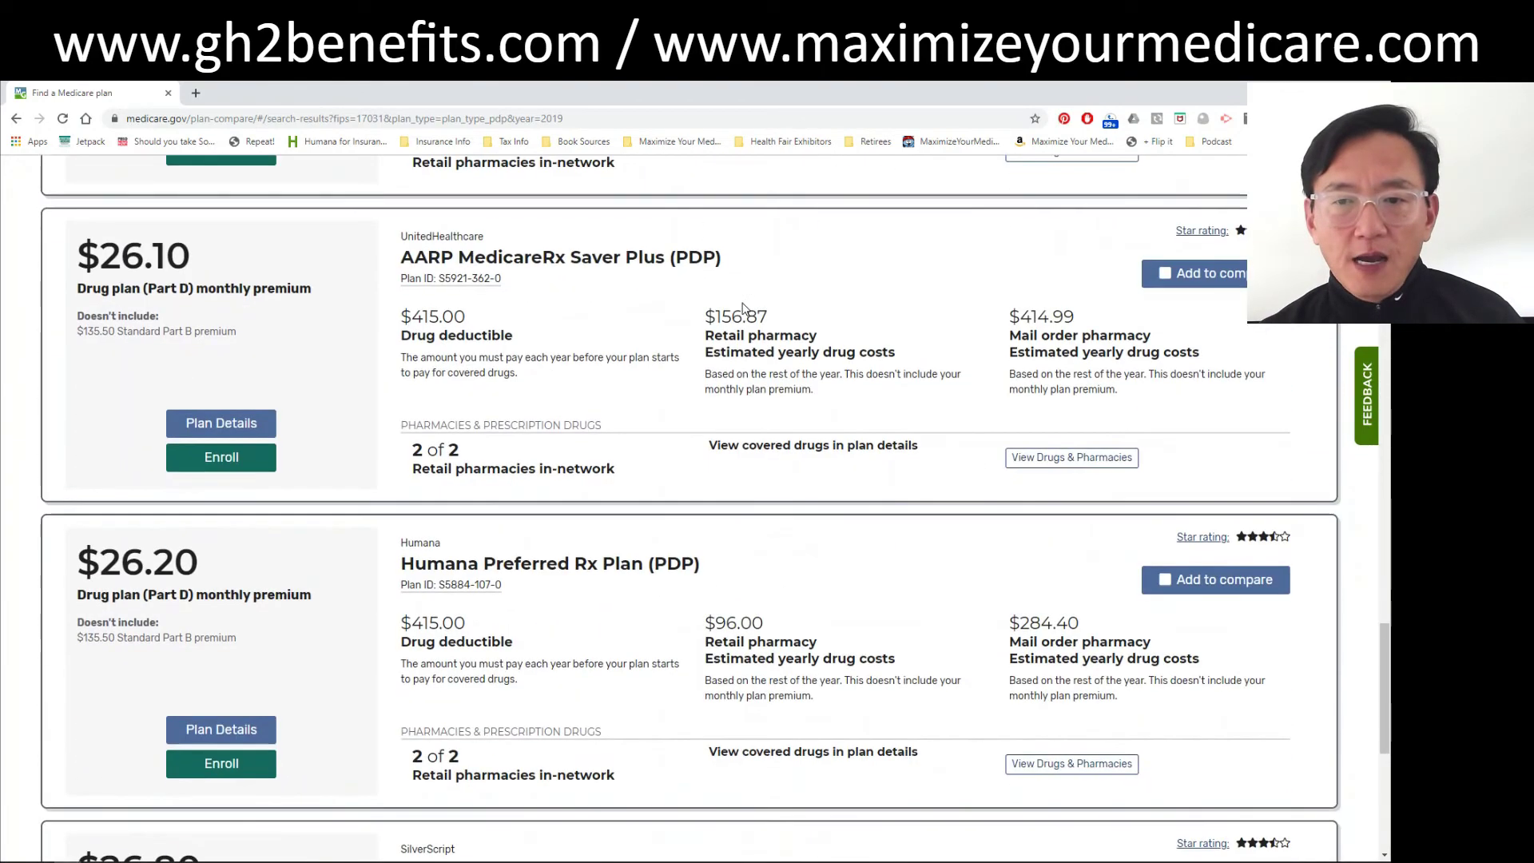
scroll(742, 303, "down", 1)
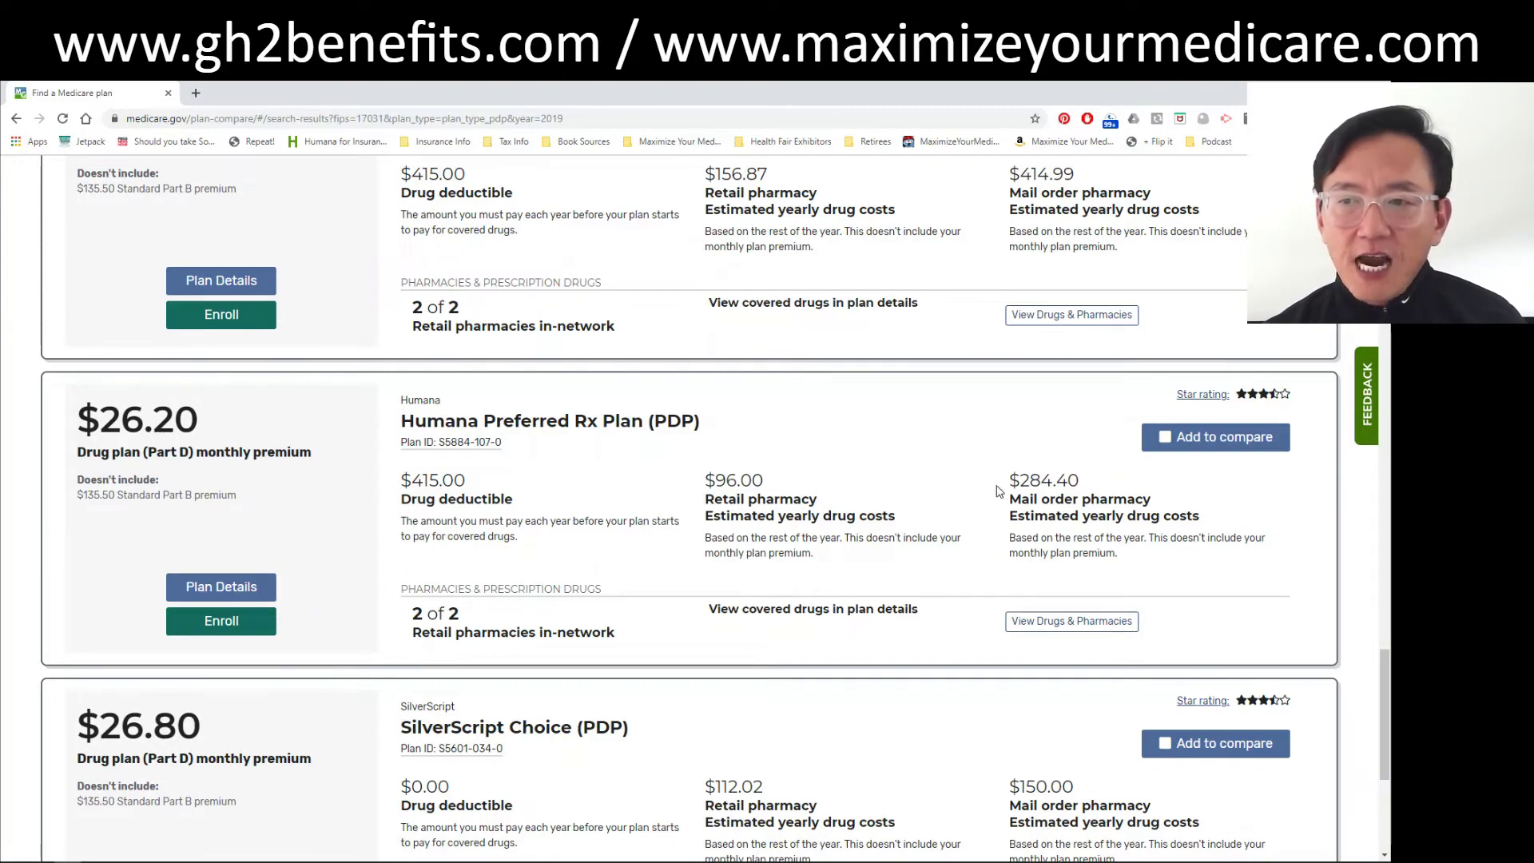
scroll(929, 482, "up", 15)
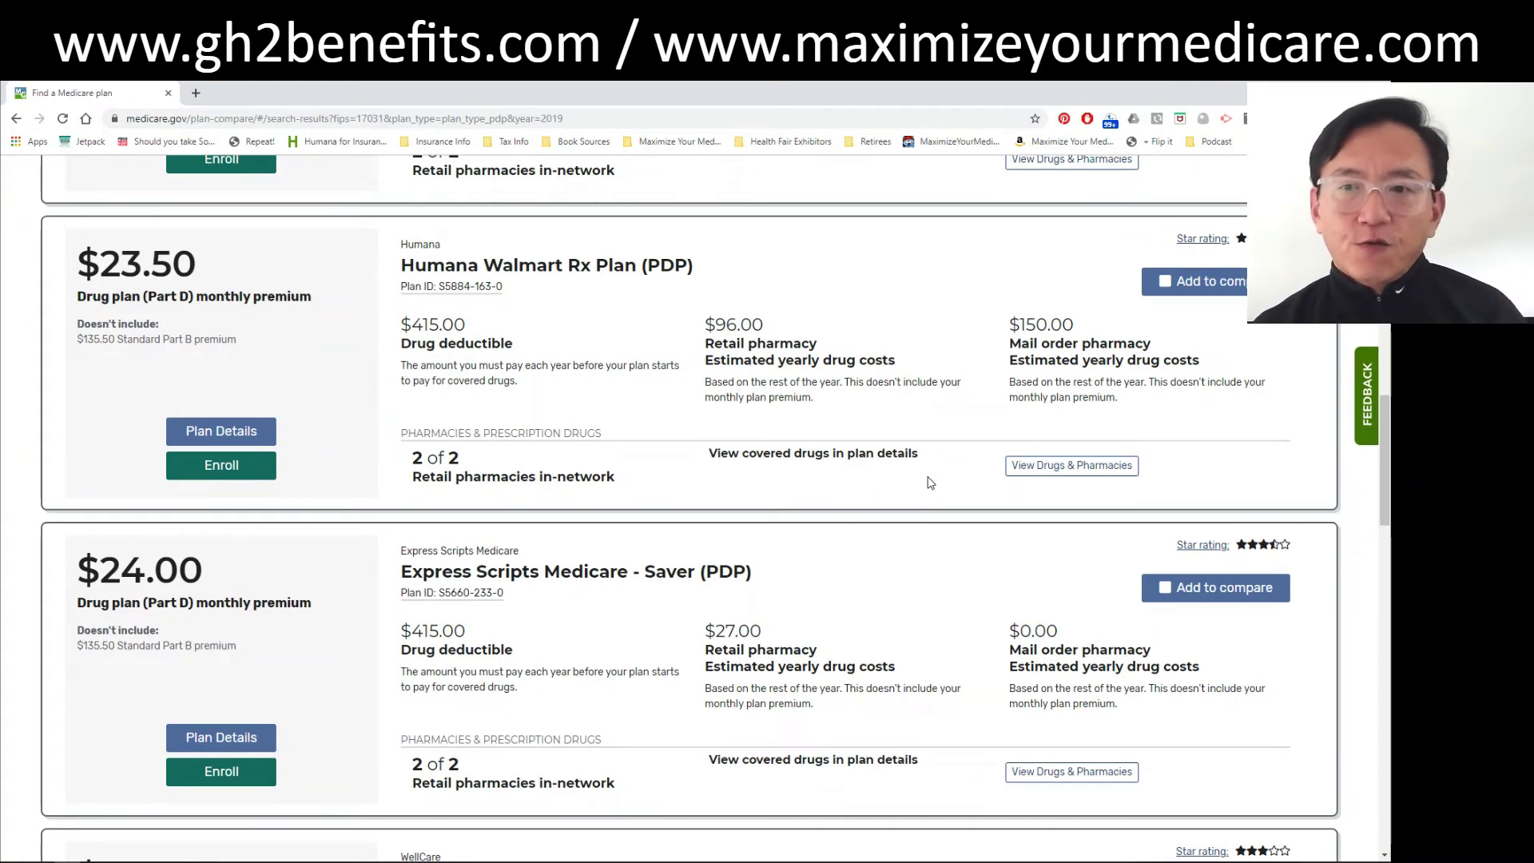
scroll(929, 482, "up", 4)
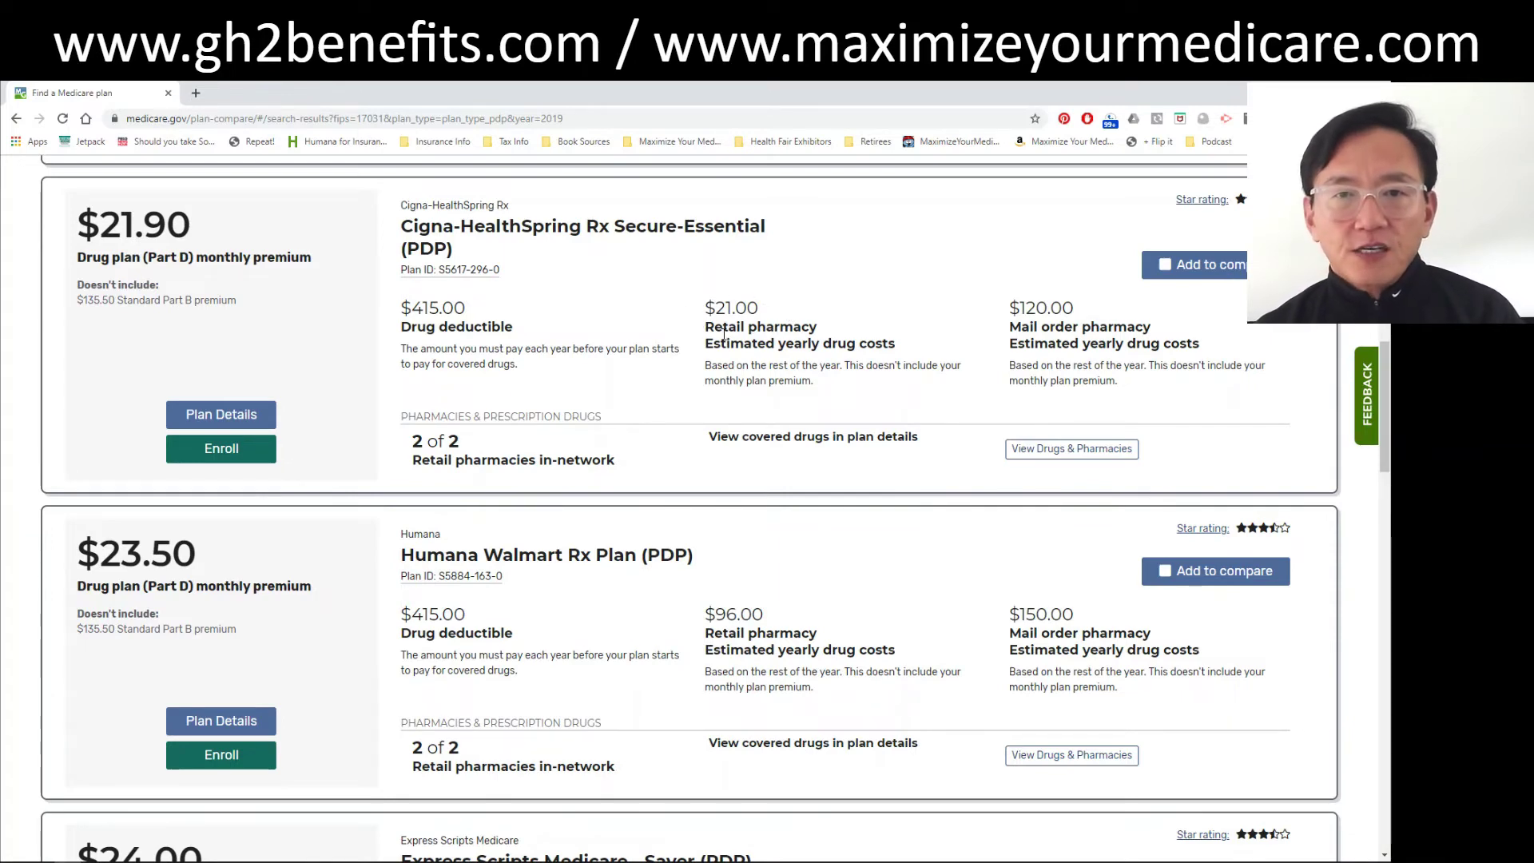
- Sort the drug plans by lowest drug cost and highlight the first plan's retail cost note about the monthly premium
scroll(724, 334, "up", 8)
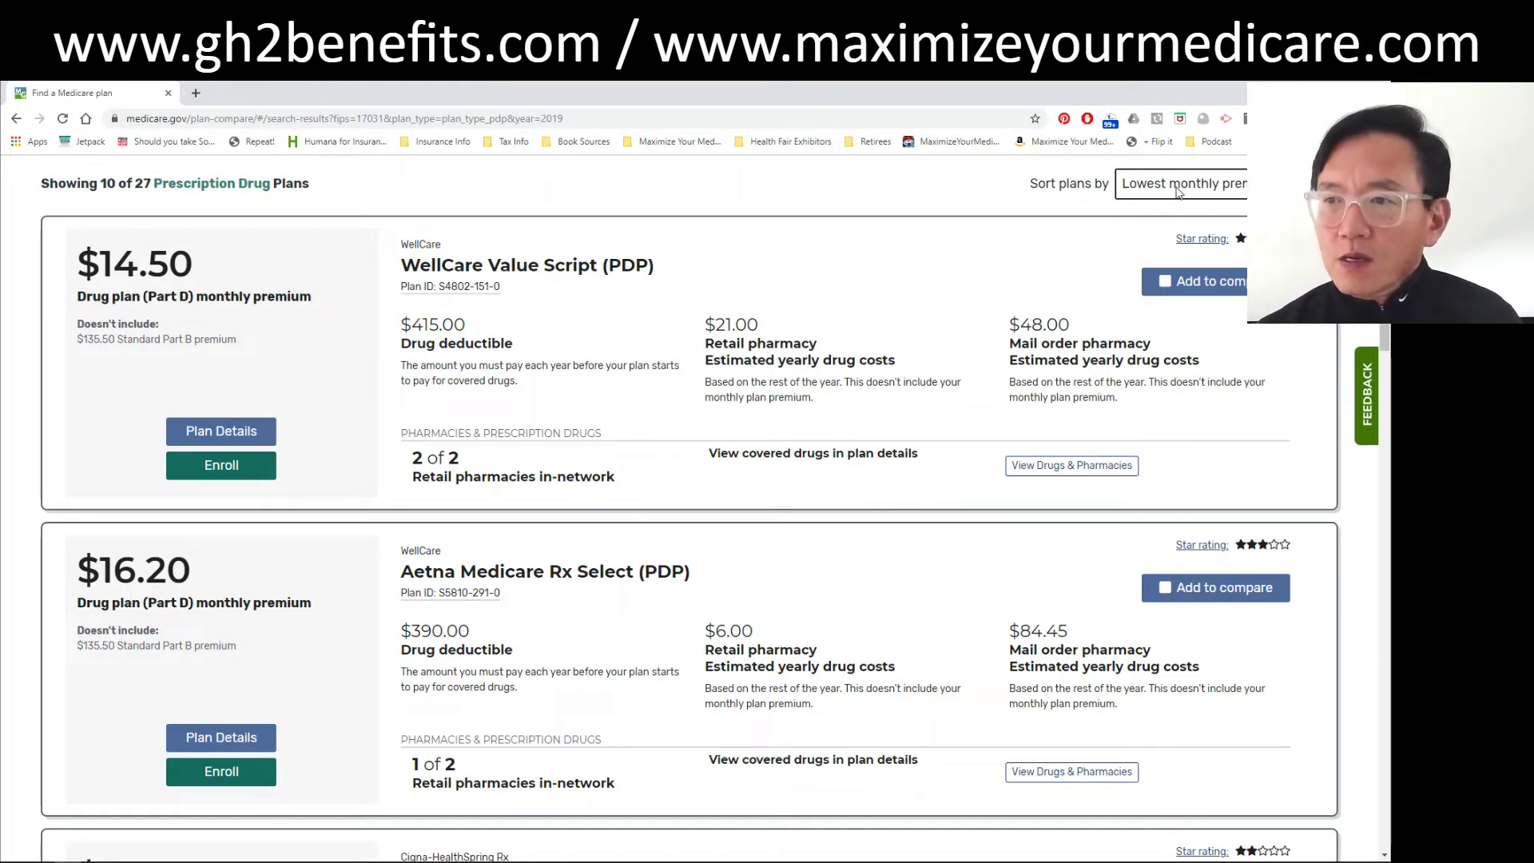
left_click(1176, 188)
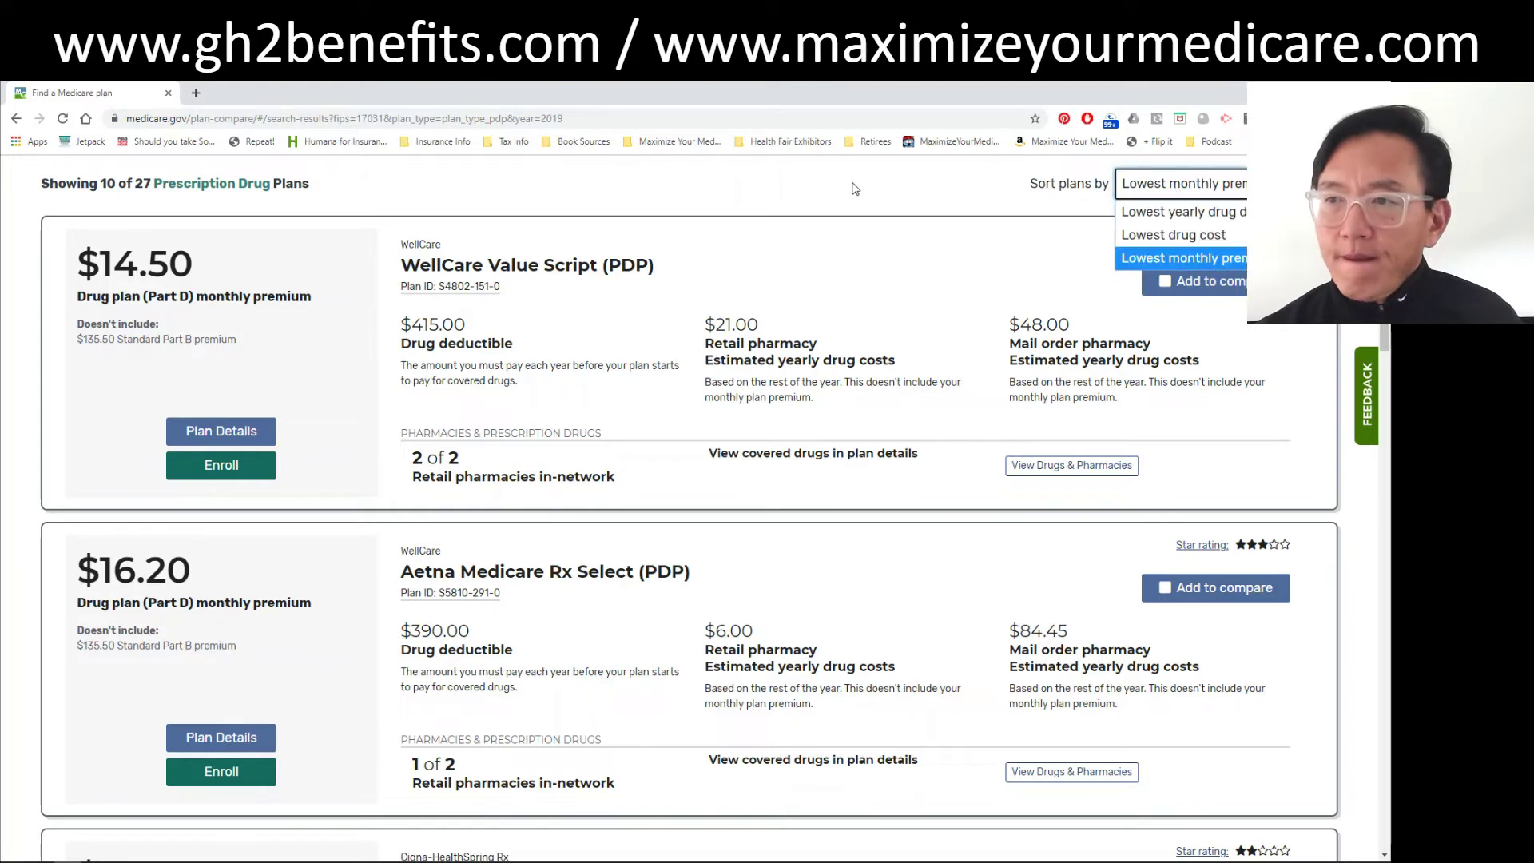
left_click(1147, 232)
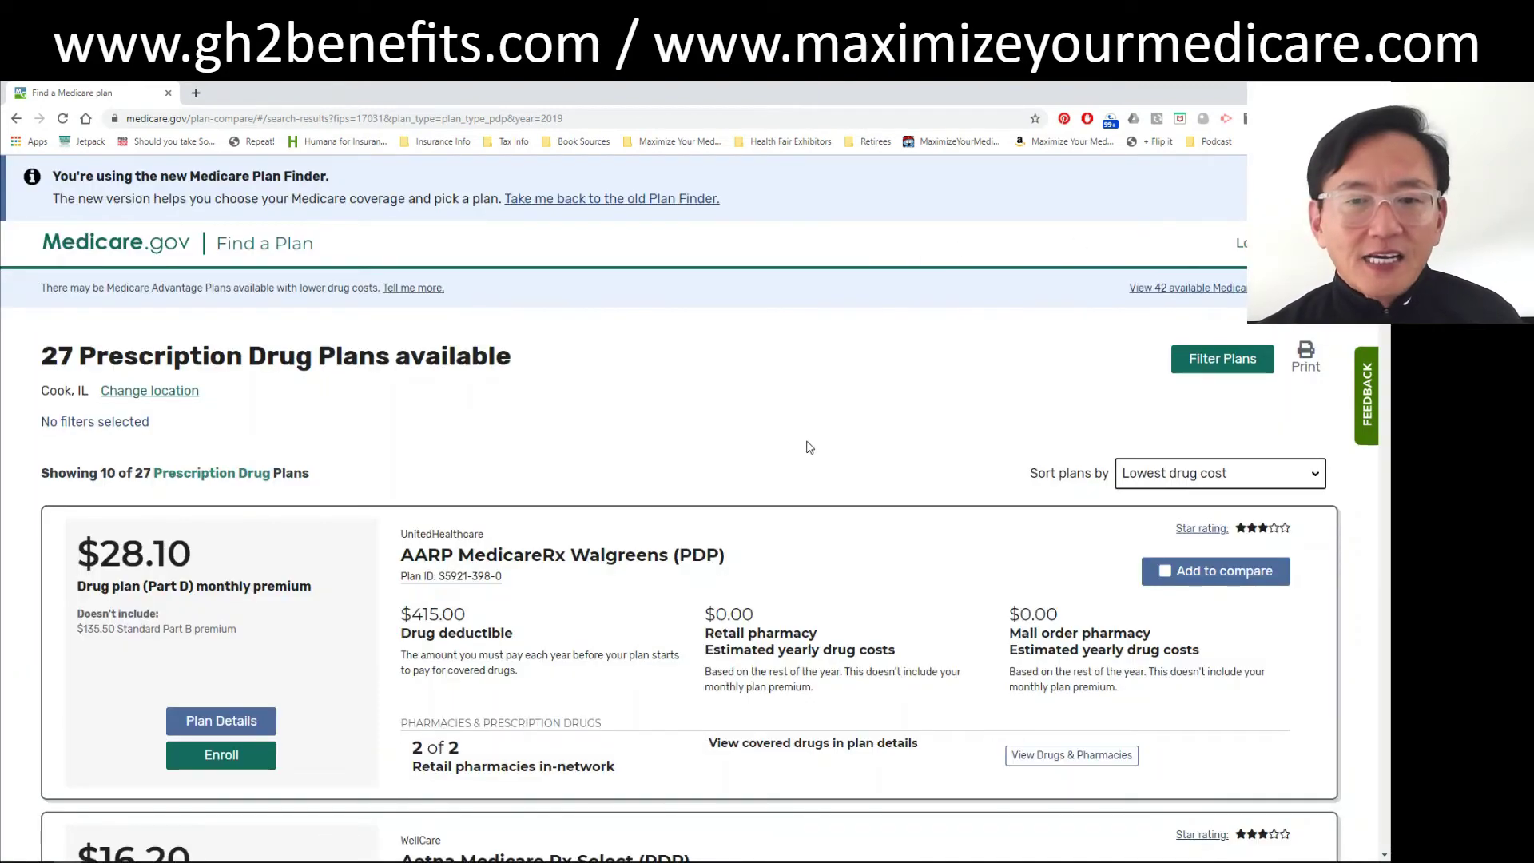
scroll(808, 447, "down", 2)
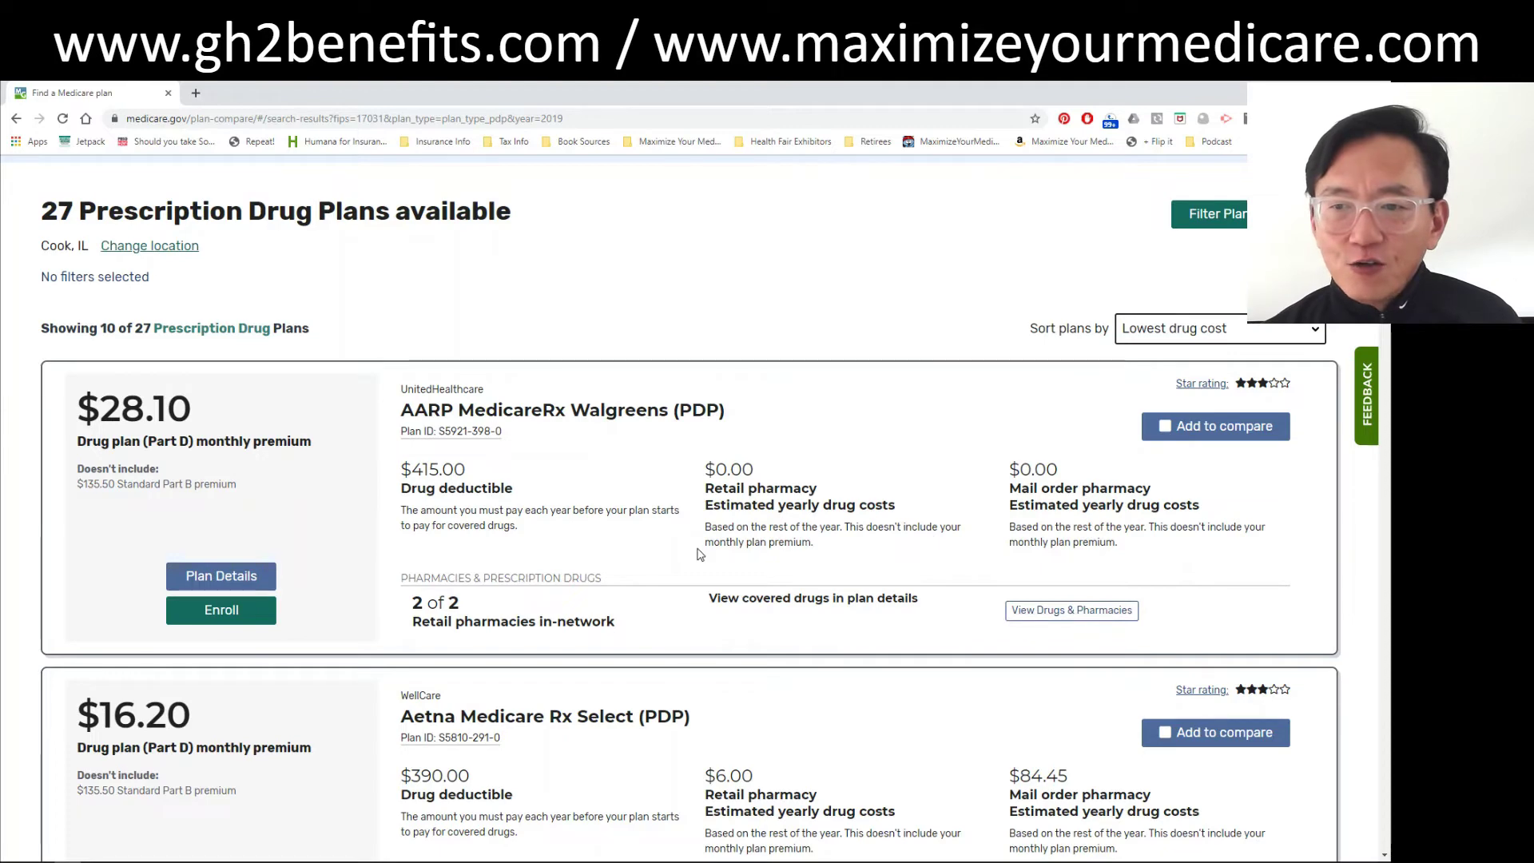
left_click_drag(822, 544, 844, 528)
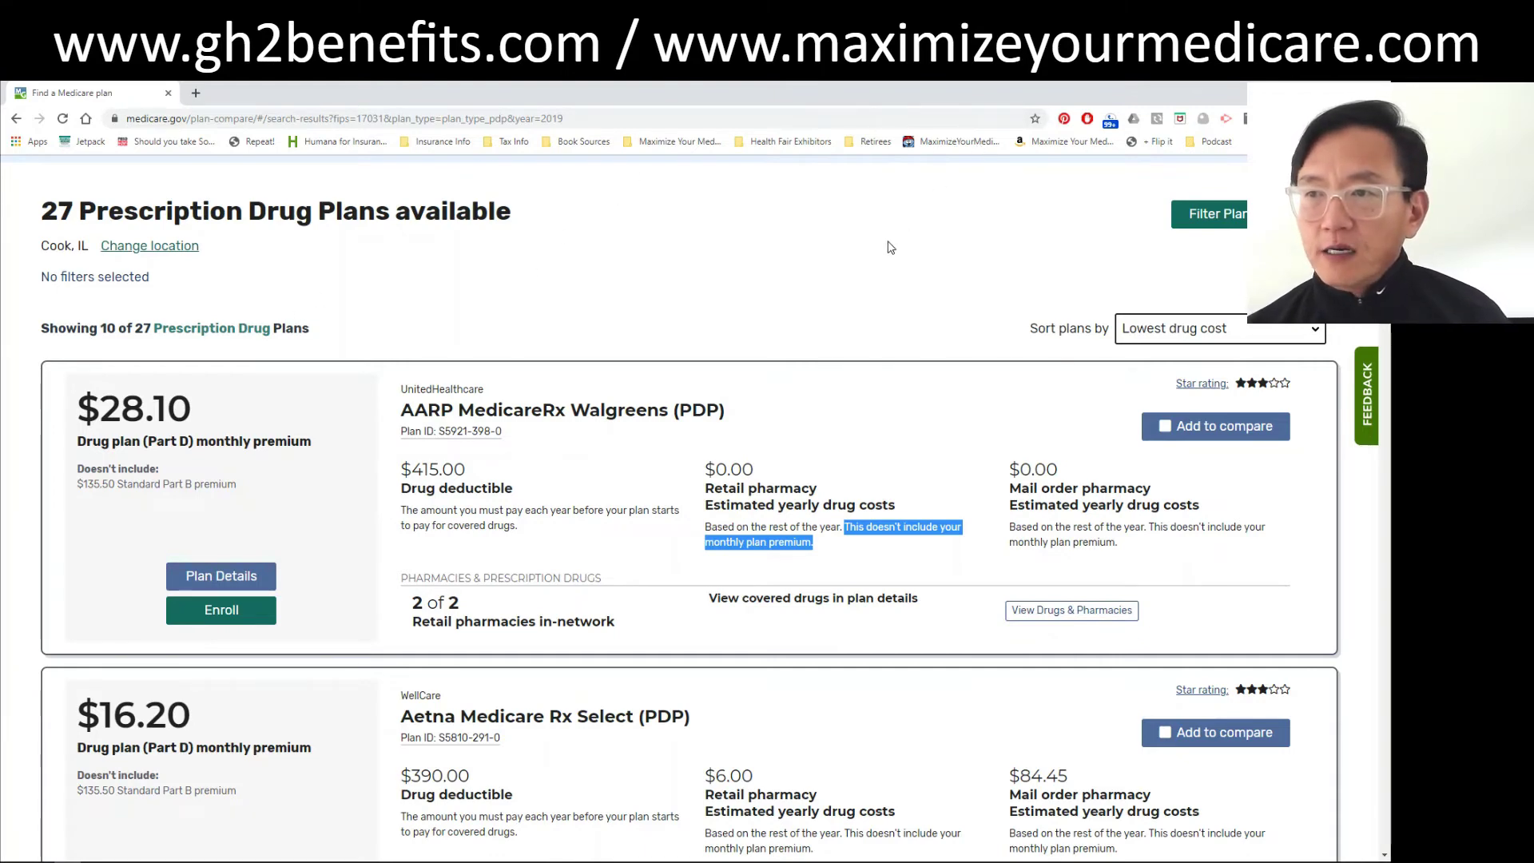
- Switch from the prescription drug plans to the available Medicare Advantage plans for the same location
scroll(891, 248, "up", 2)
scroll(891, 248, "up", 2)
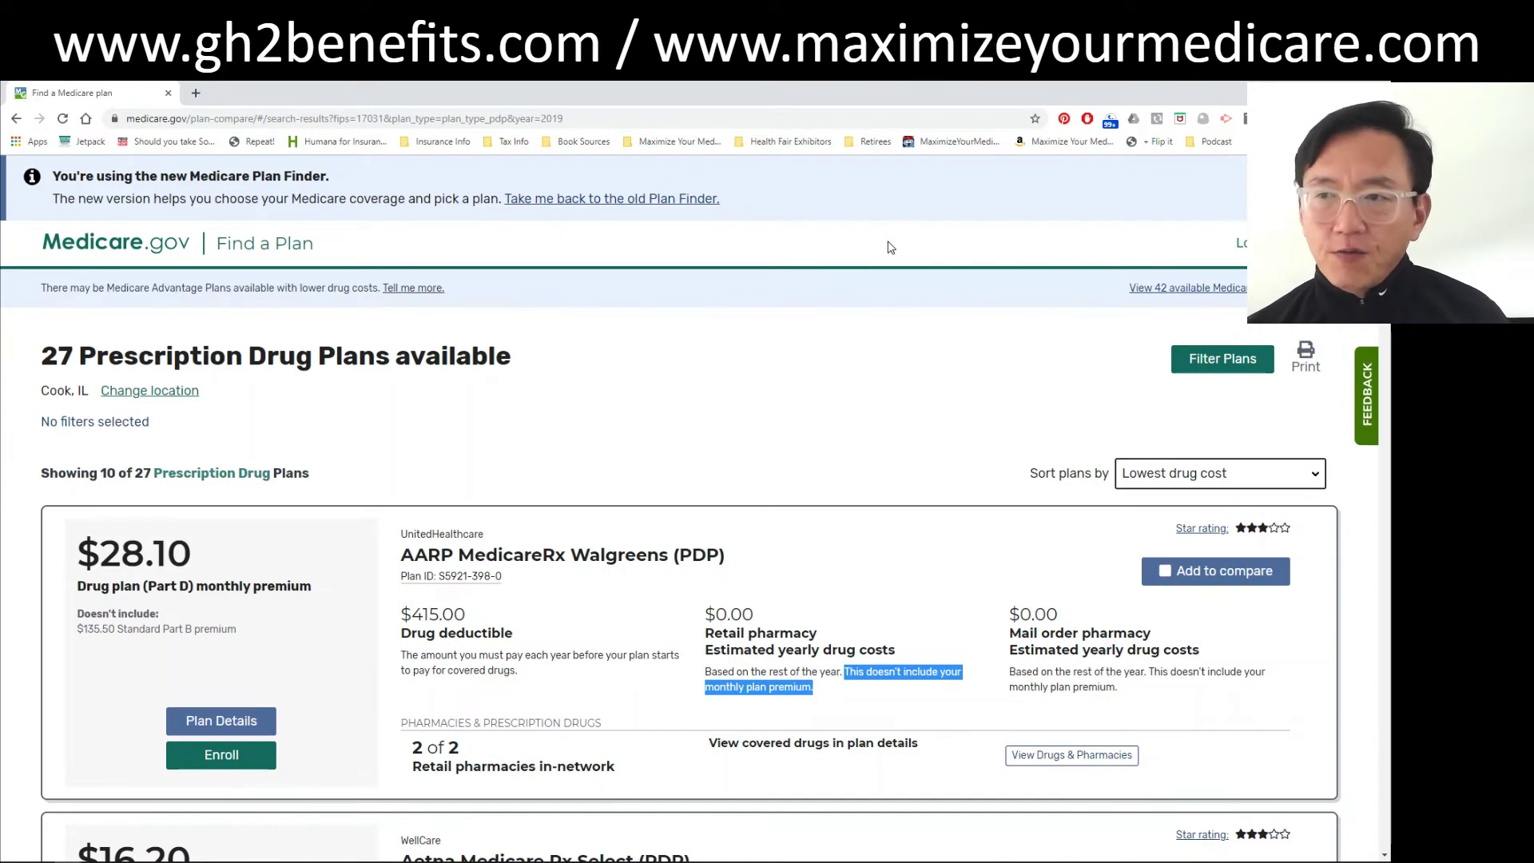
left_click(1155, 291)
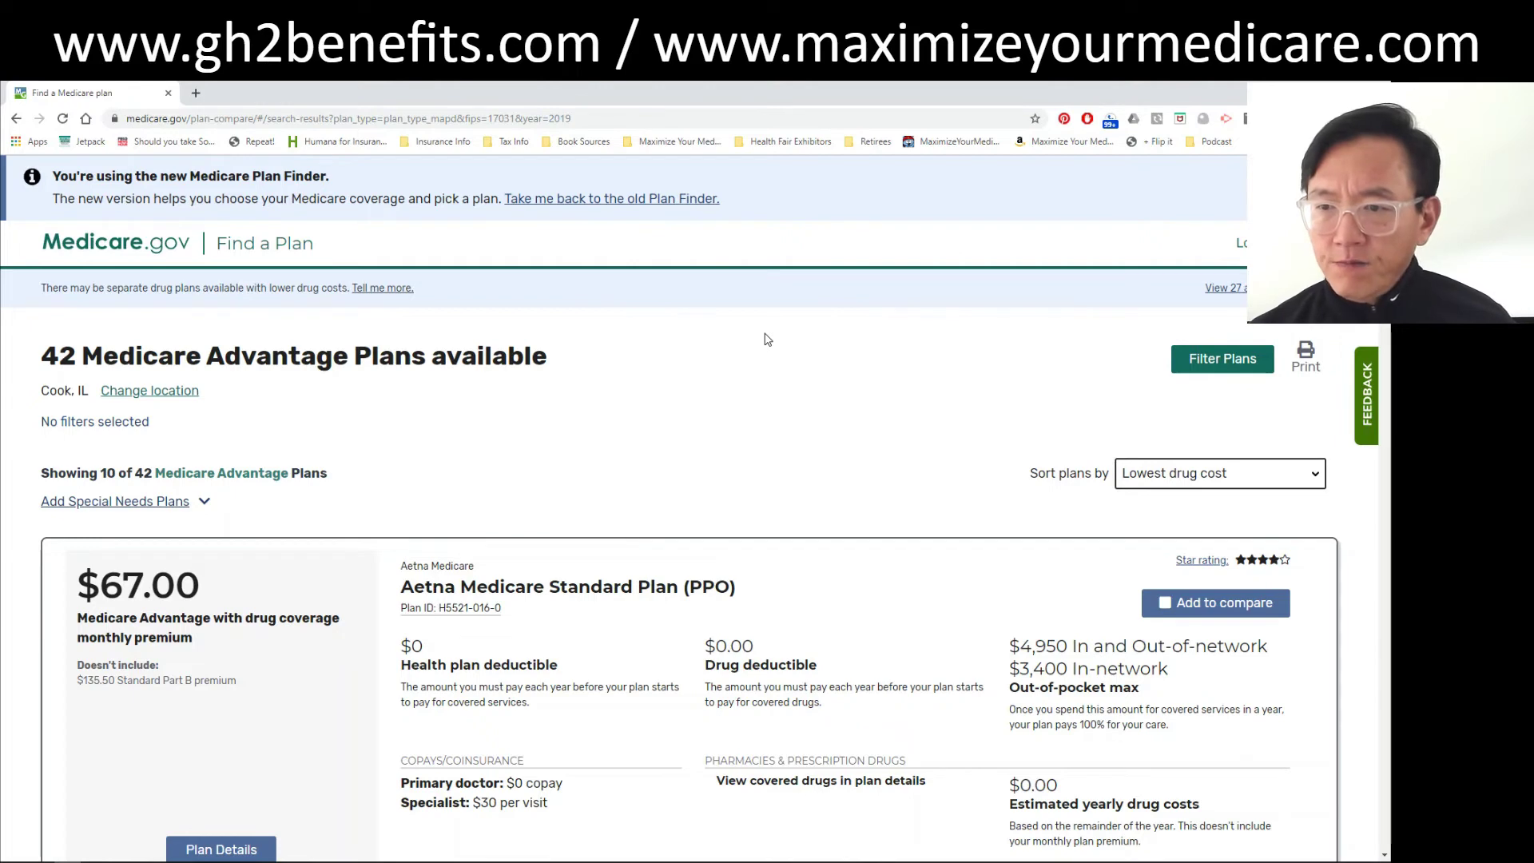
- Check the sort options for the Medicare Advantage plans and keep Lowest drug cost selected
scroll(767, 340, "down", 2)
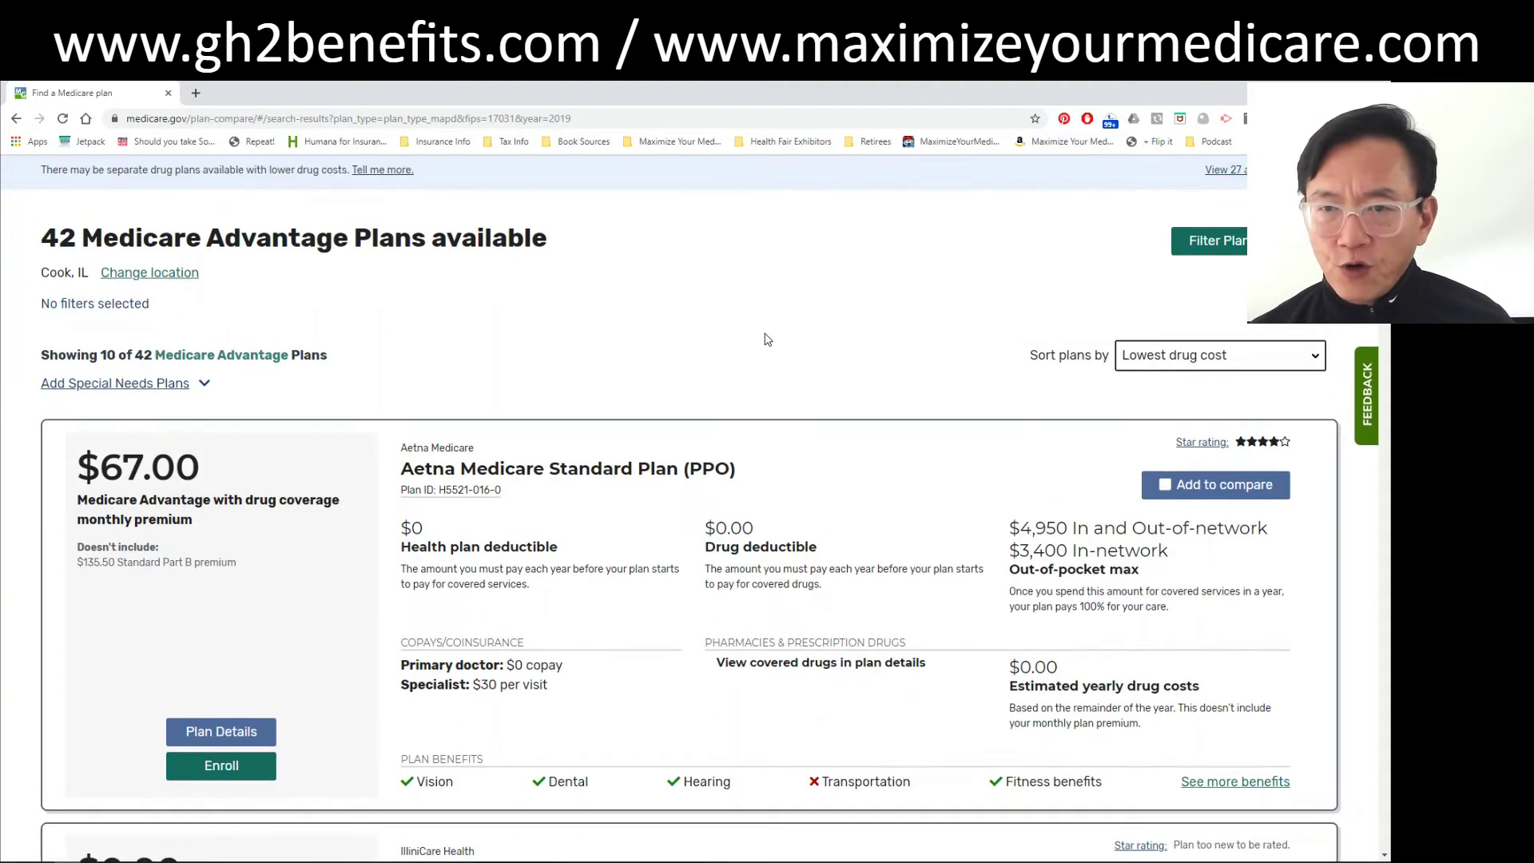
scroll(767, 340, "up", 1)
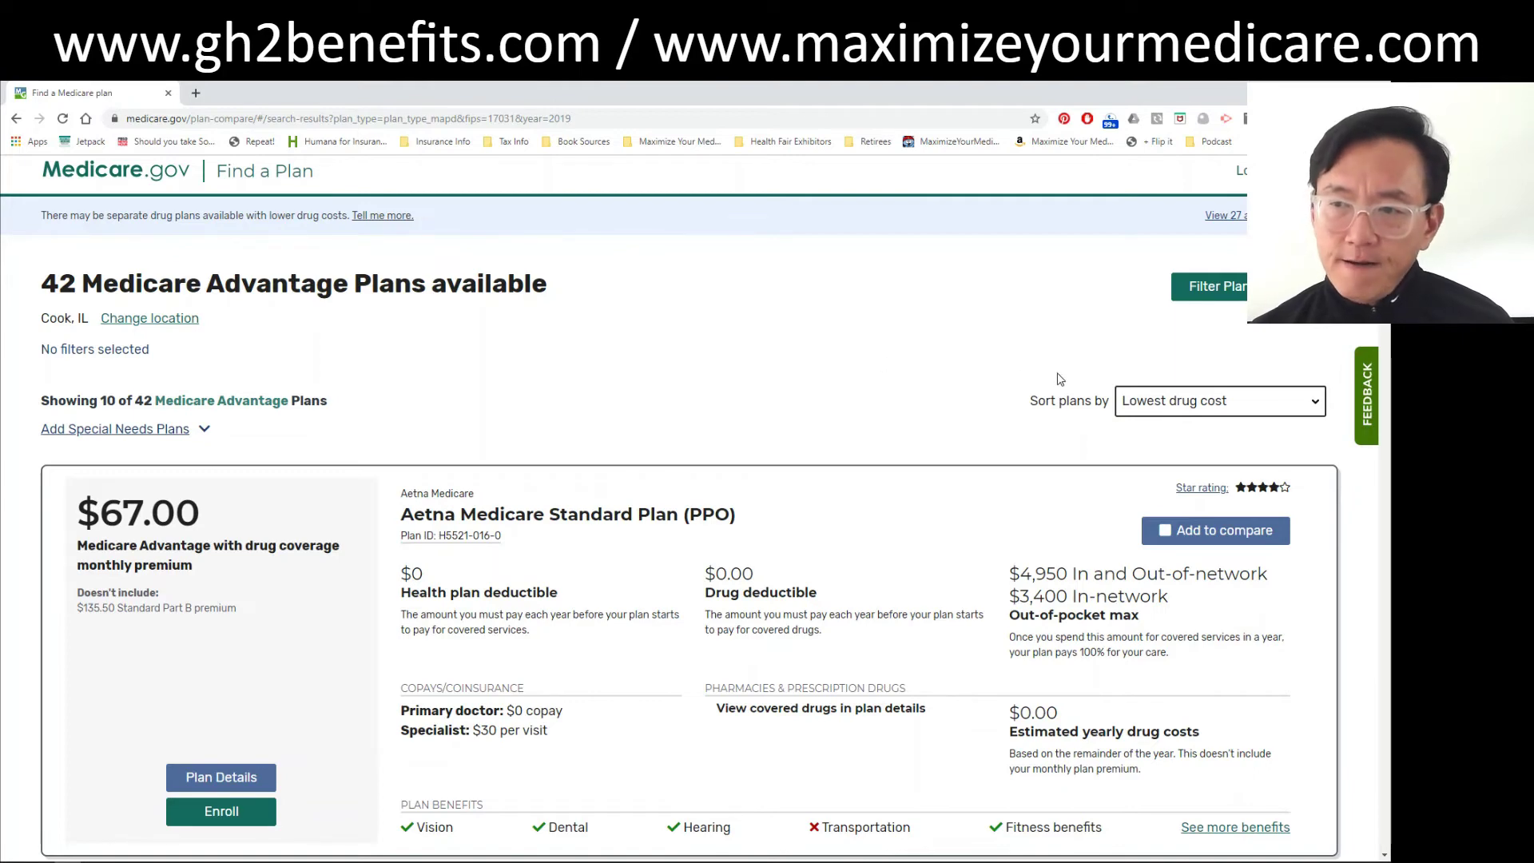
left_click(1148, 412)
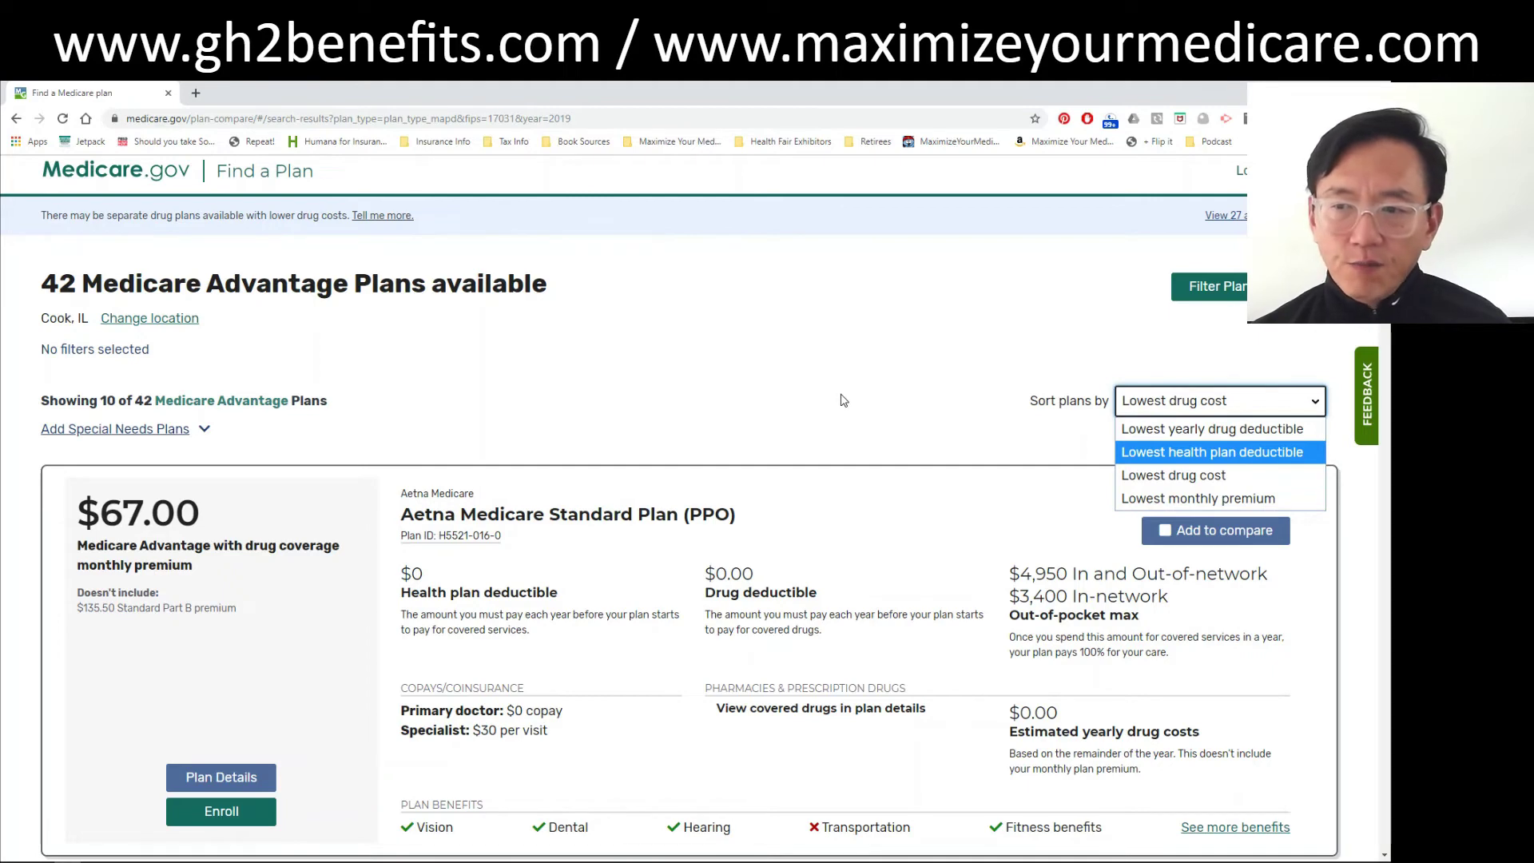
left_click(1140, 480)
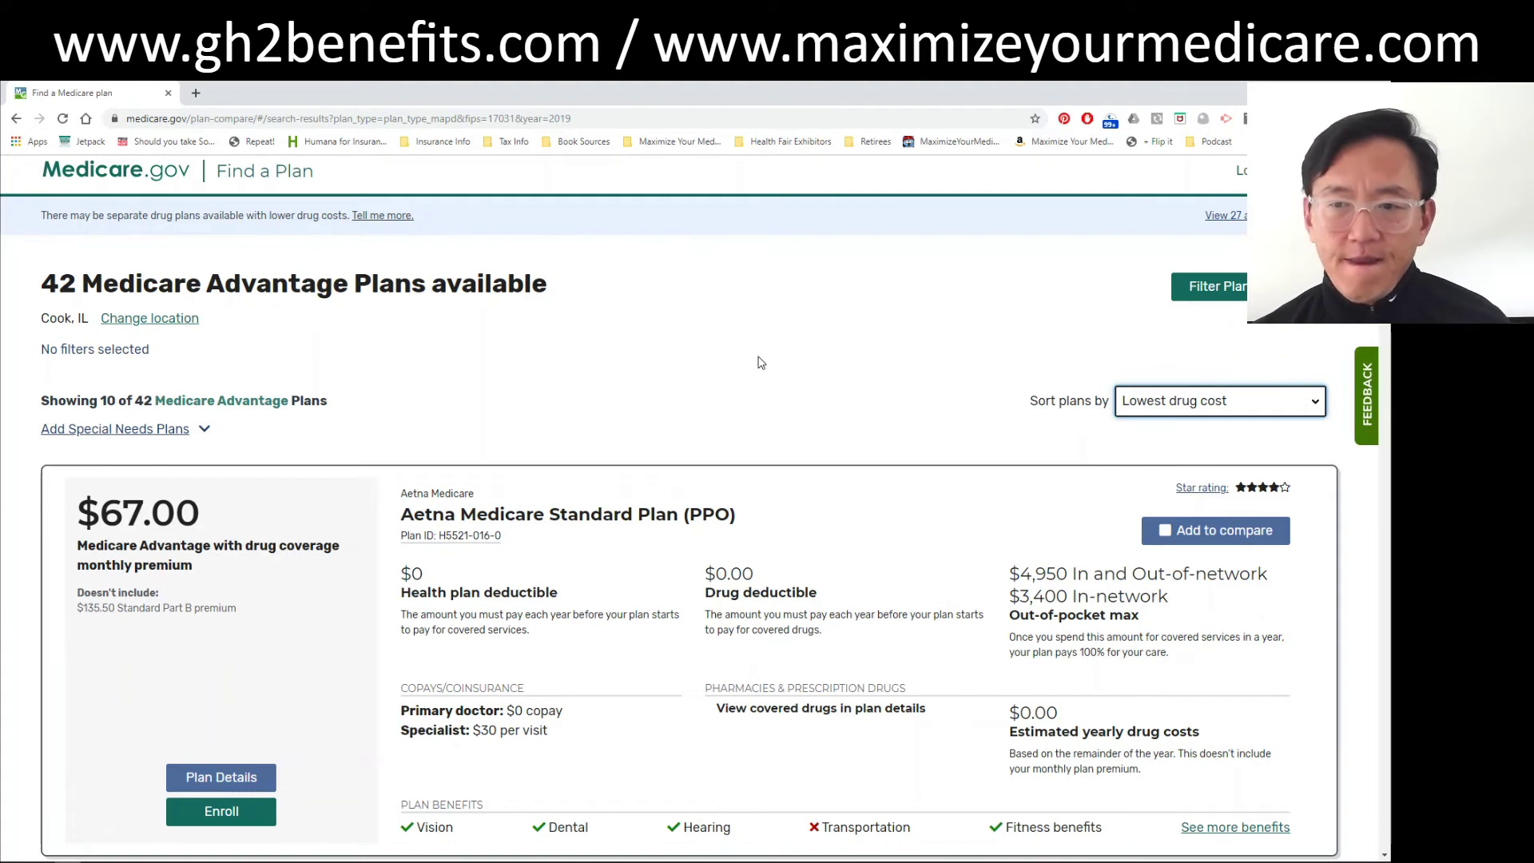
- Look through the Medicare Advantage plans, comparing premiums, deductibles, out-of-pocket maximums, copays, estimated yearly drug costs and plan benefits
scroll(761, 362, "down", 3)
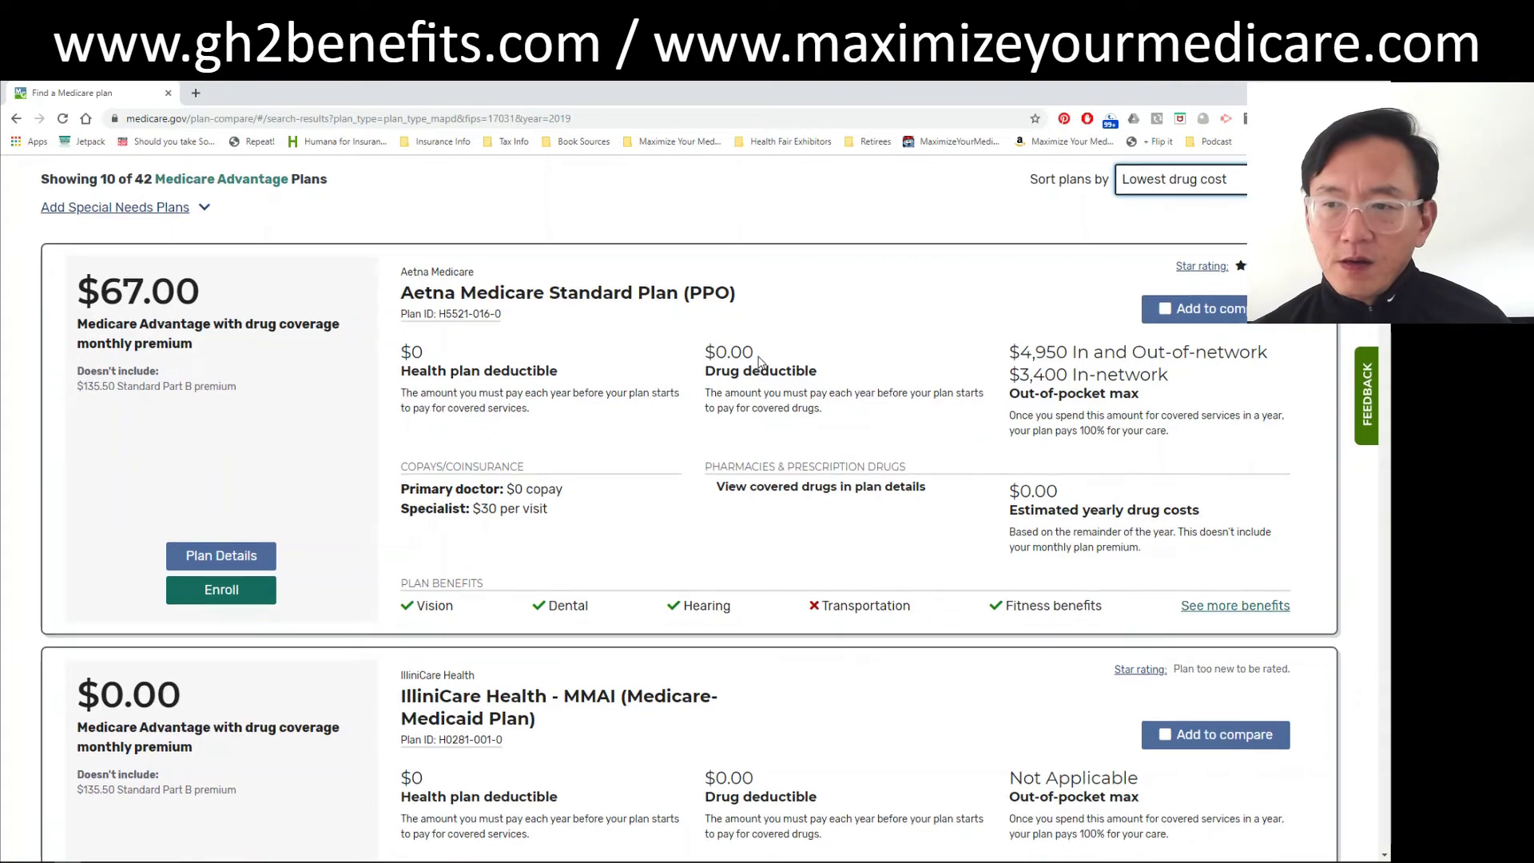
scroll(978, 398, "down", 2)
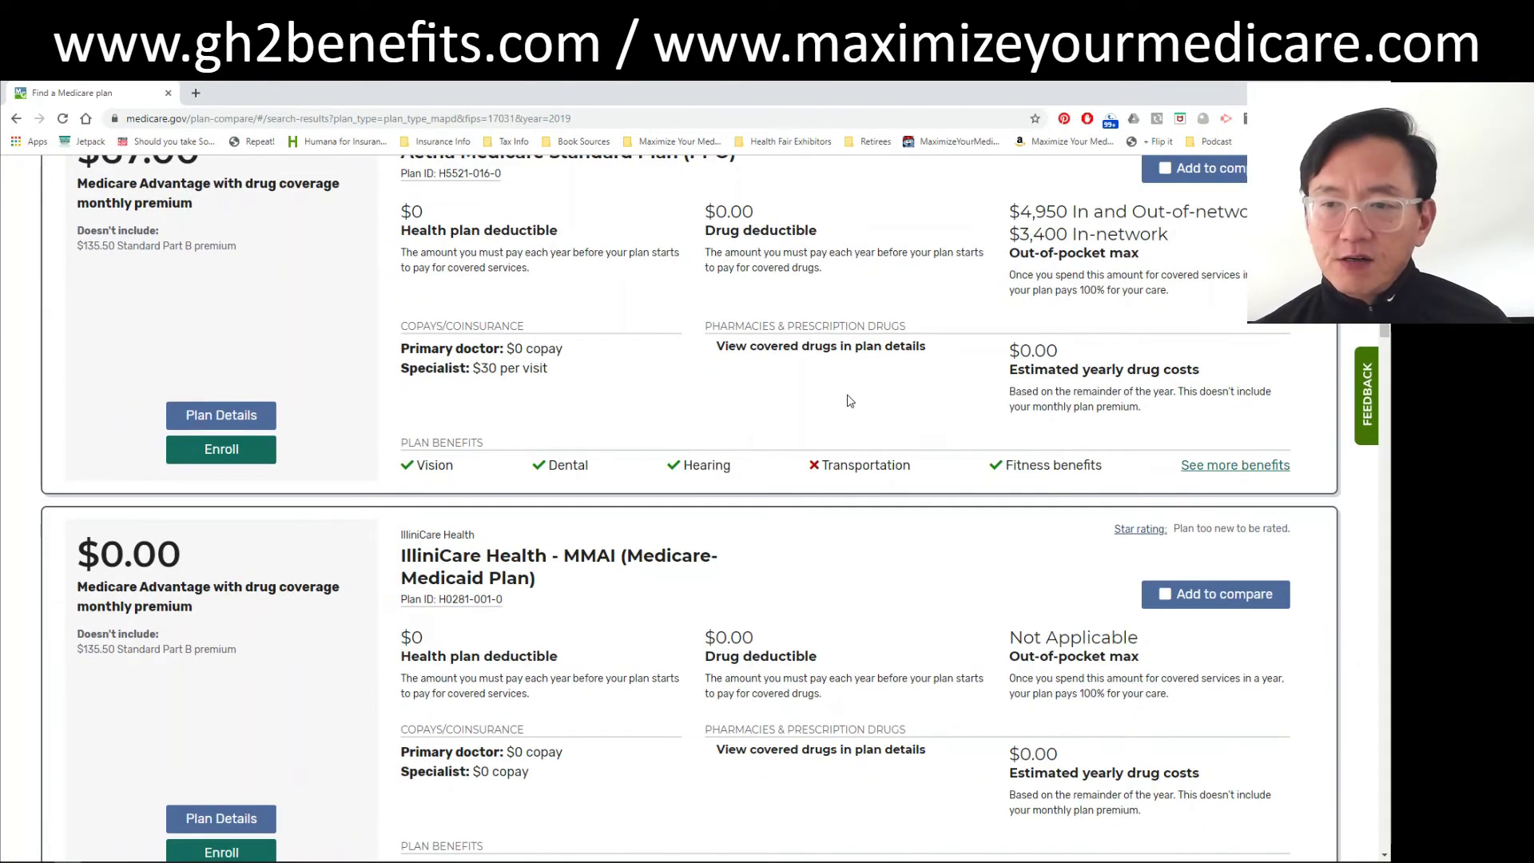
scroll(848, 401, "down", 5)
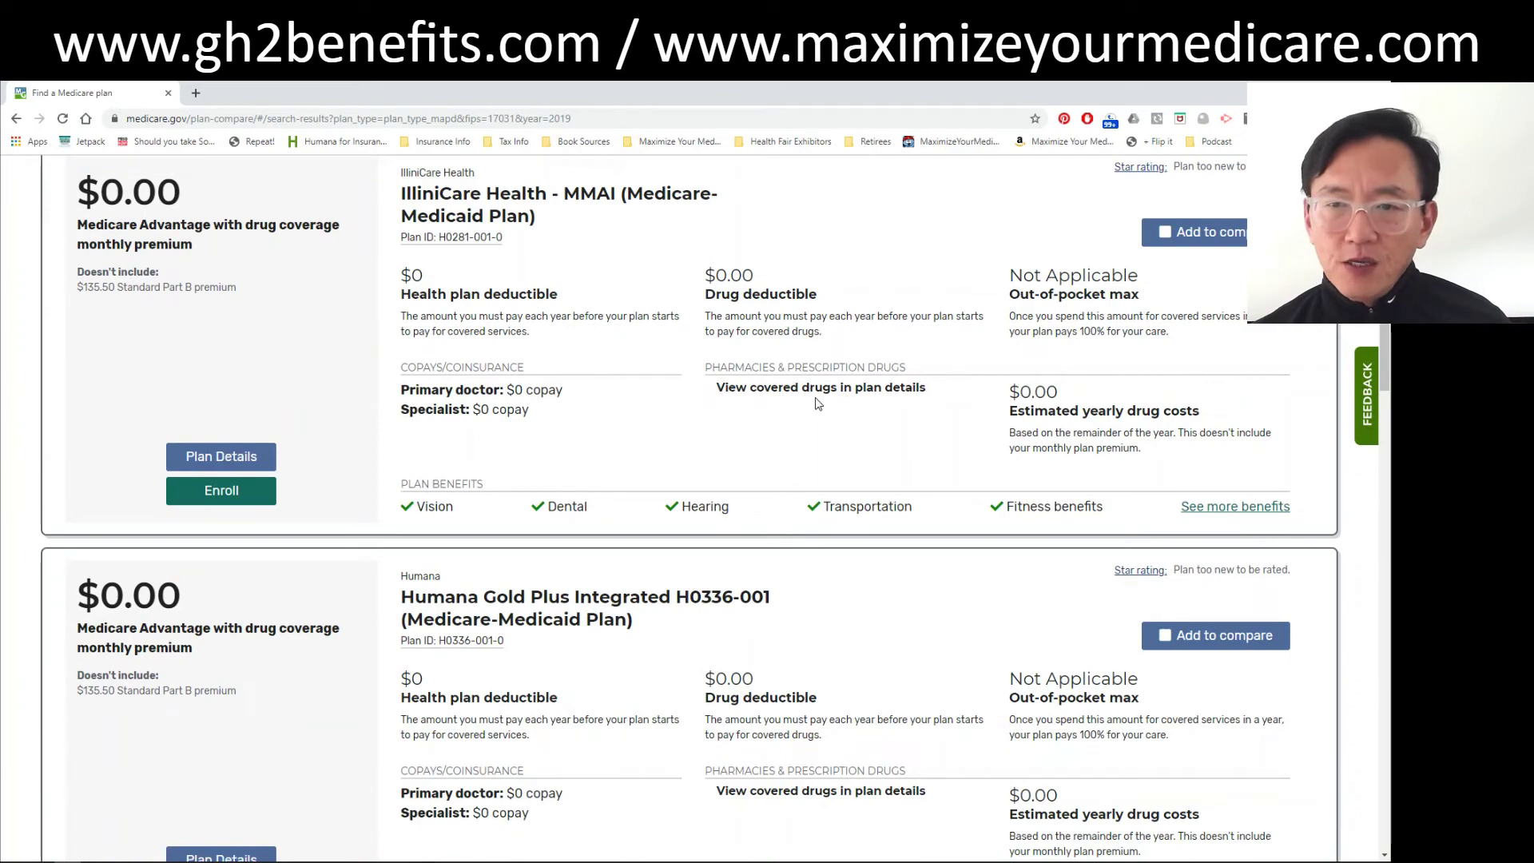
scroll(820, 404, "down", 5)
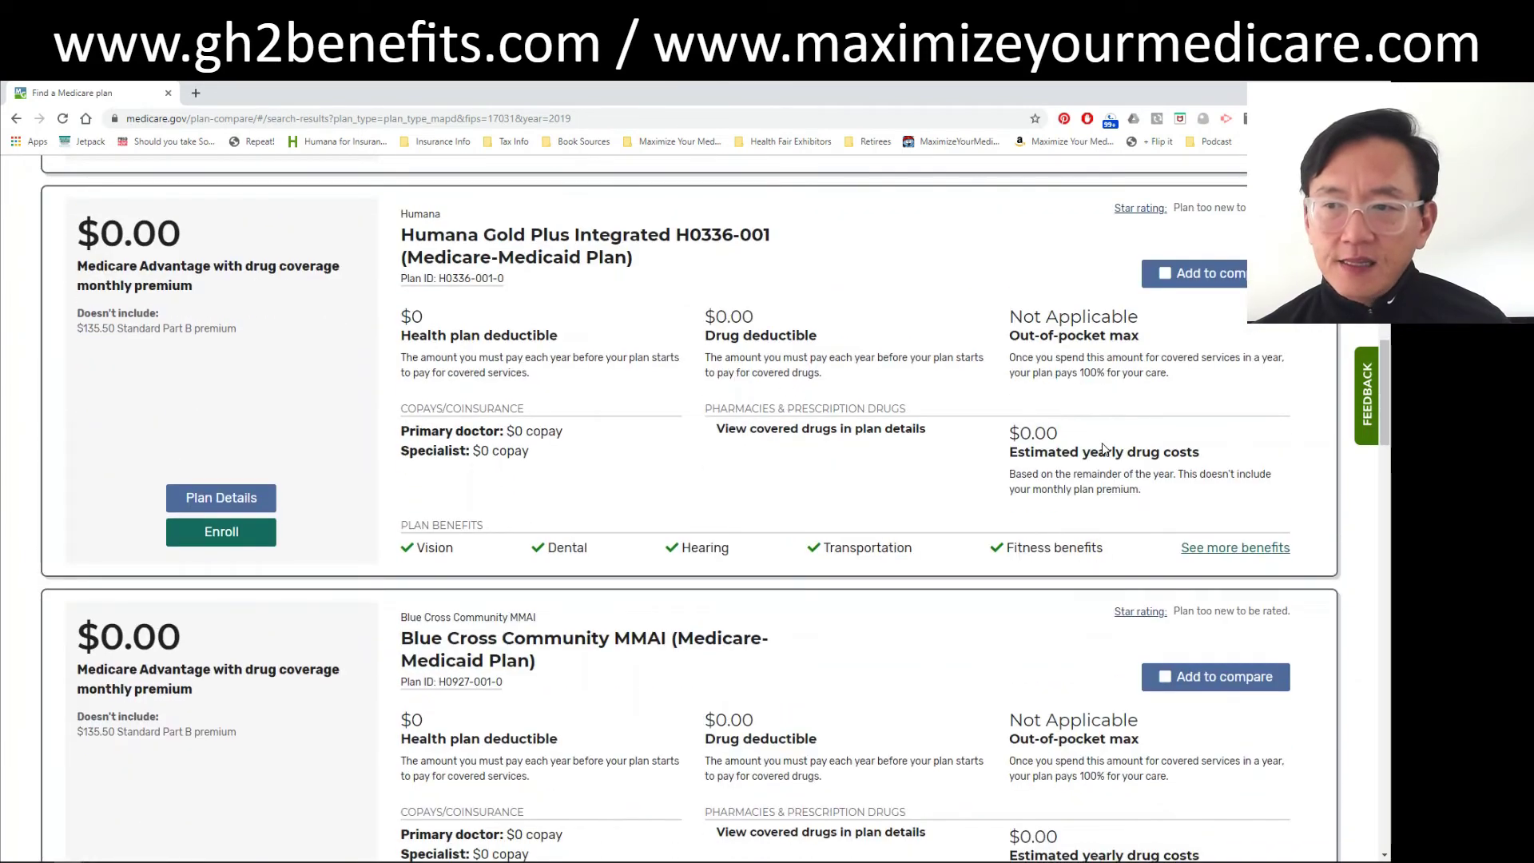
scroll(1103, 444, "down", 4)
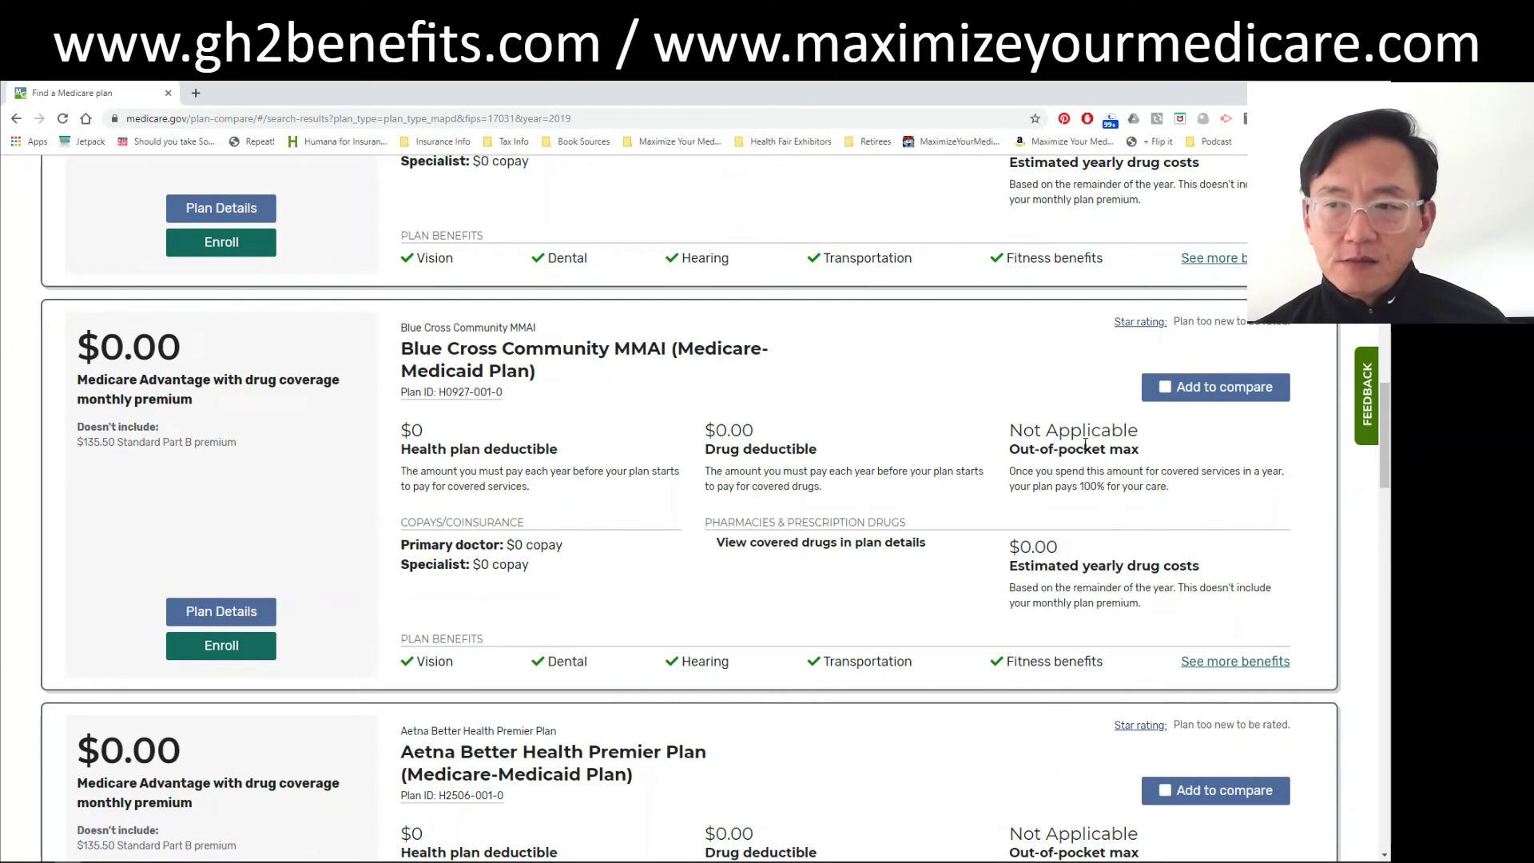
scroll(1085, 444, "down", 4)
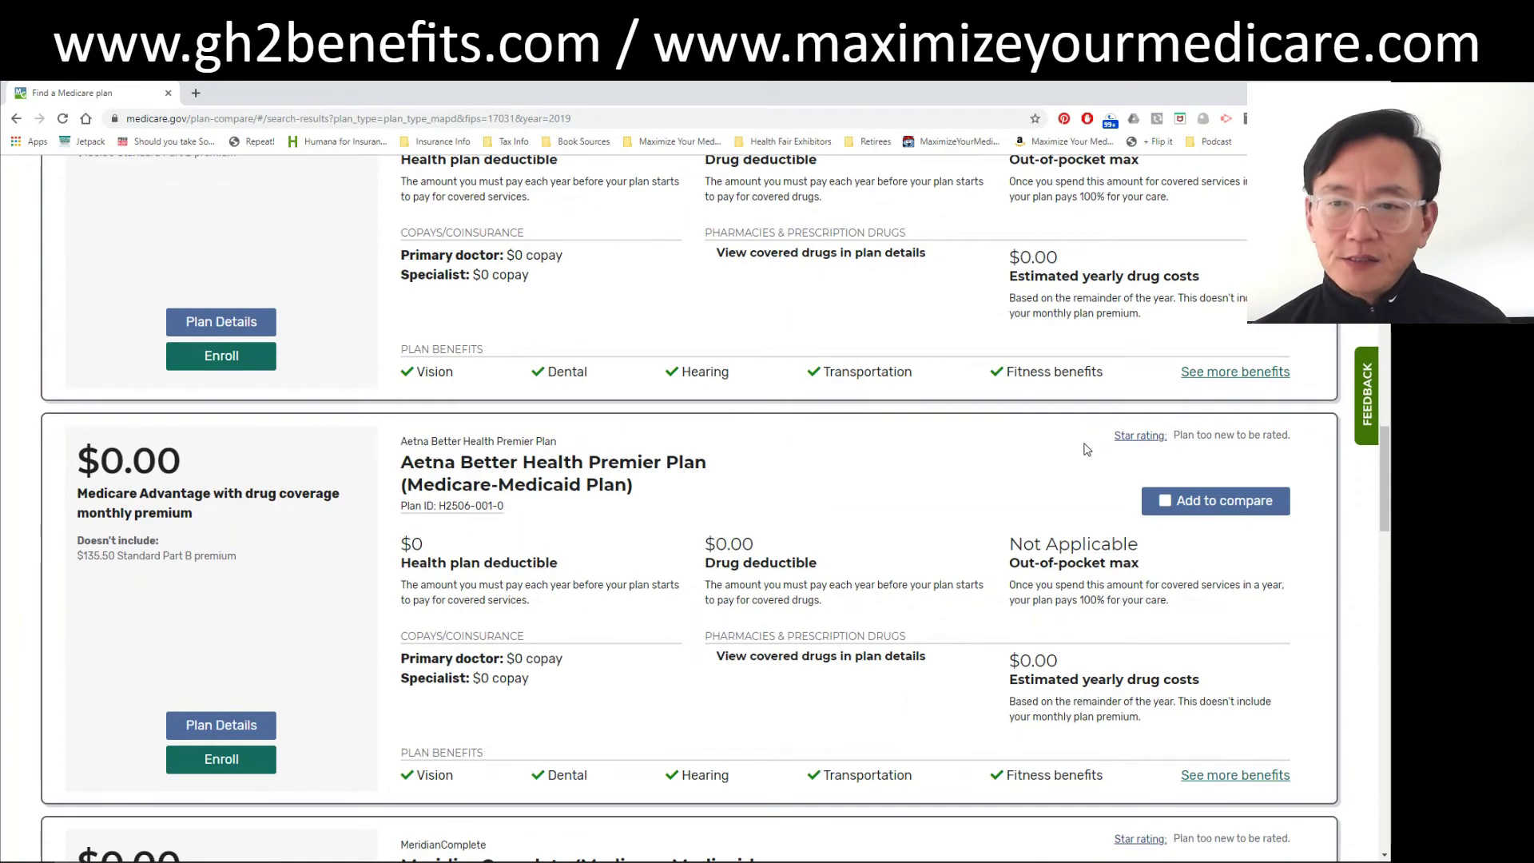
scroll(1086, 449, "down", 3)
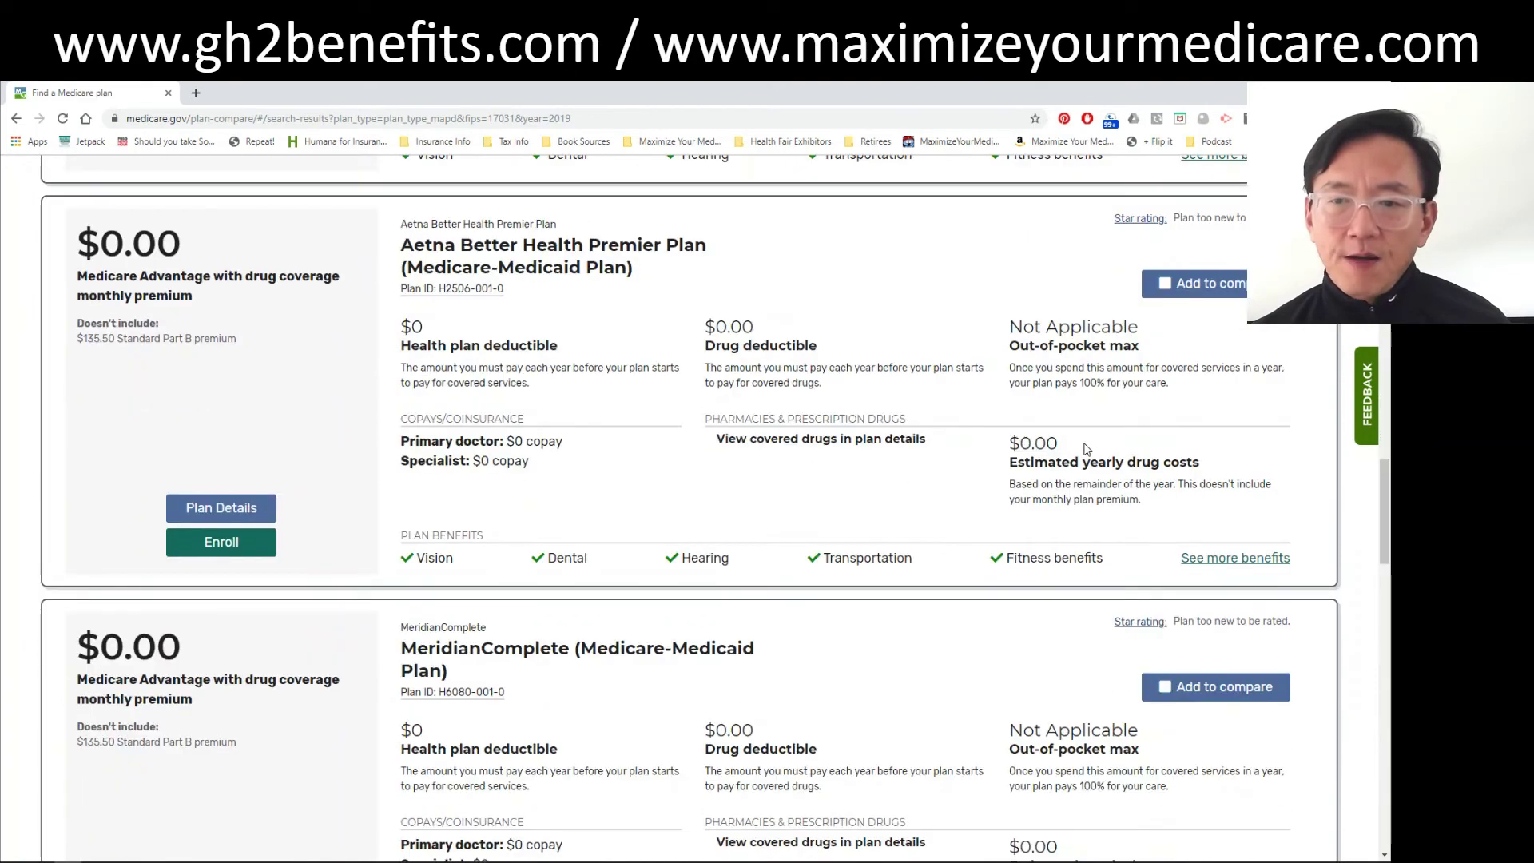
scroll(1087, 448, "down", 4)
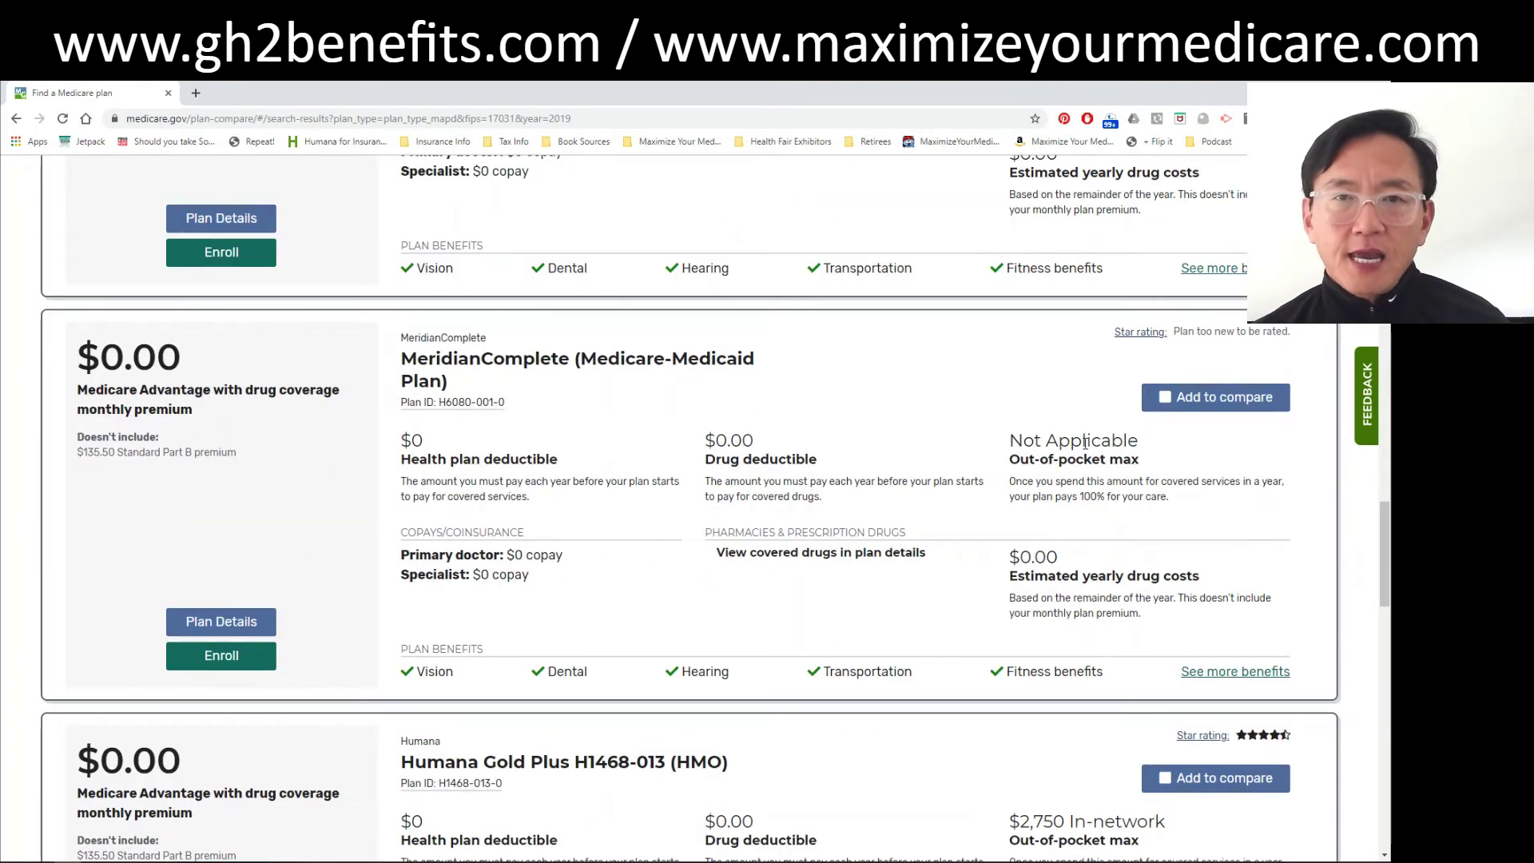
scroll(1084, 444, "down", 4)
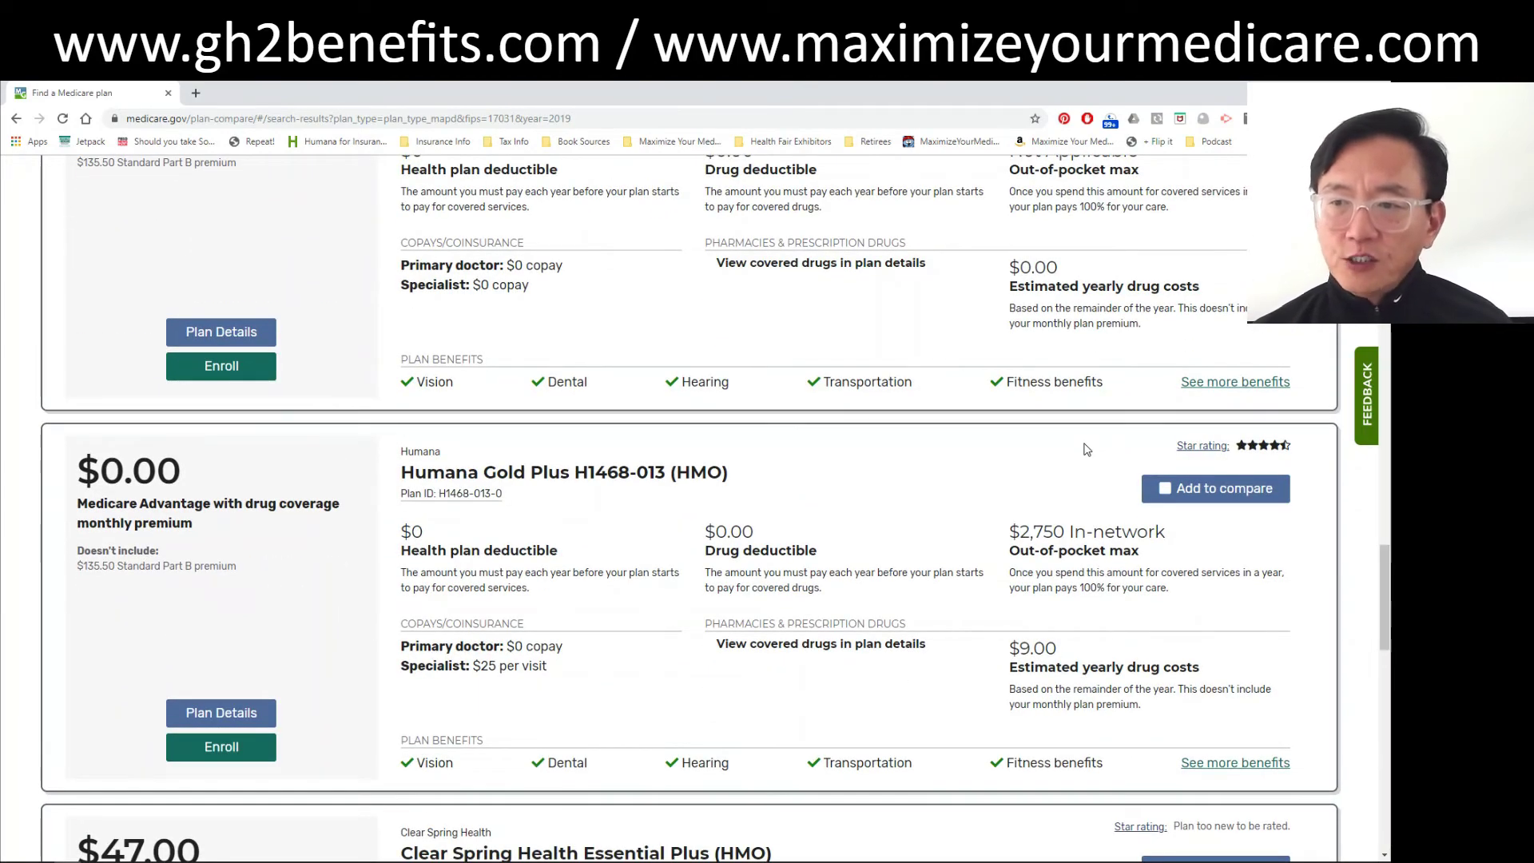
scroll(1085, 444, "down", 2)
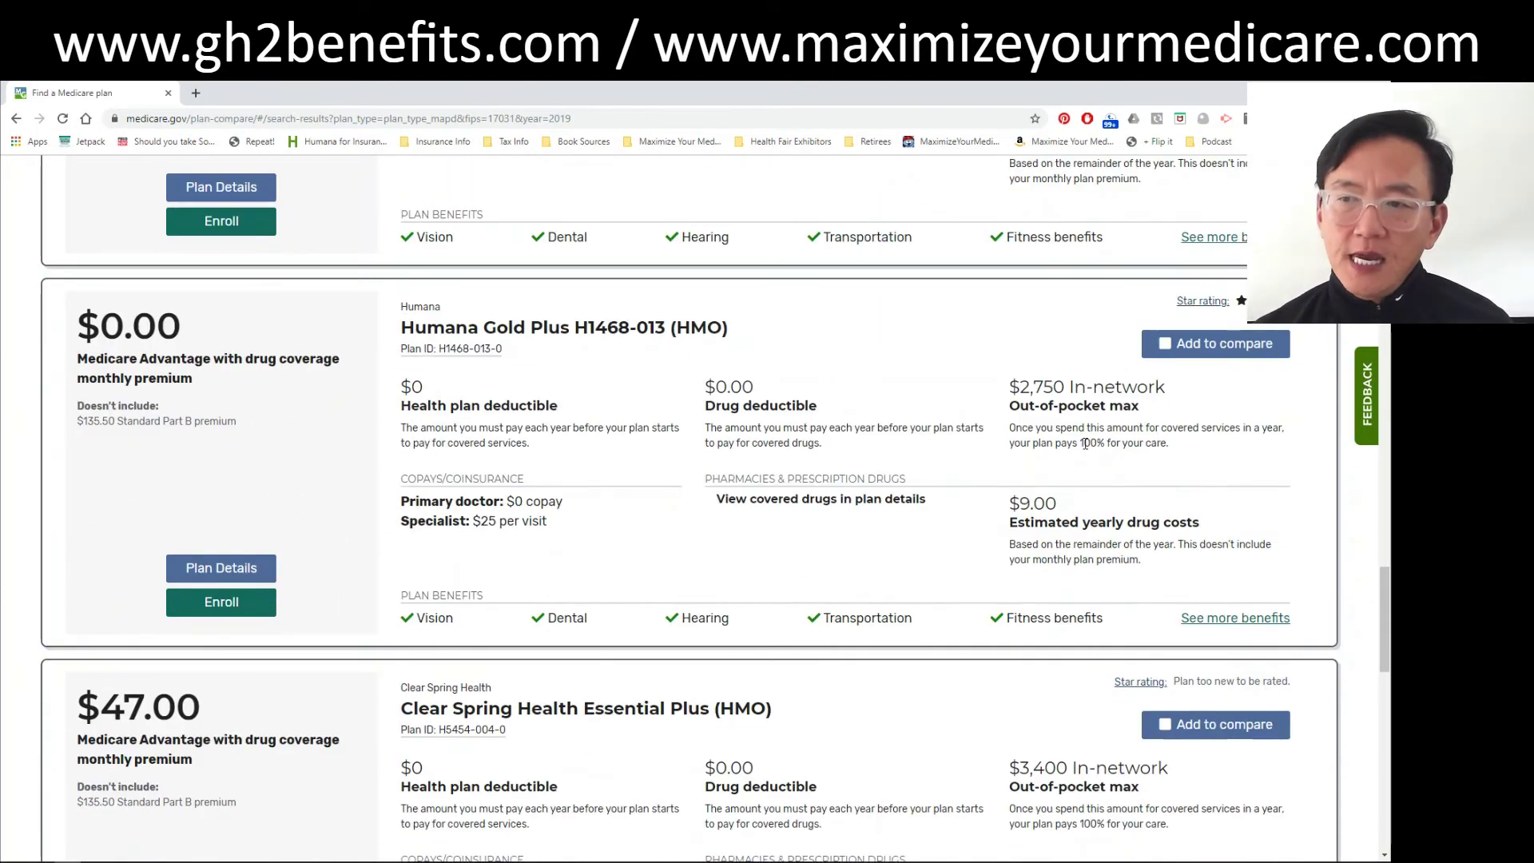
- Examine the extra benefits of the Clear Spring Health Essential Plus (HMO) plan, including vision and transportation, and return to the plan results
scroll(1085, 444, "down", 5)
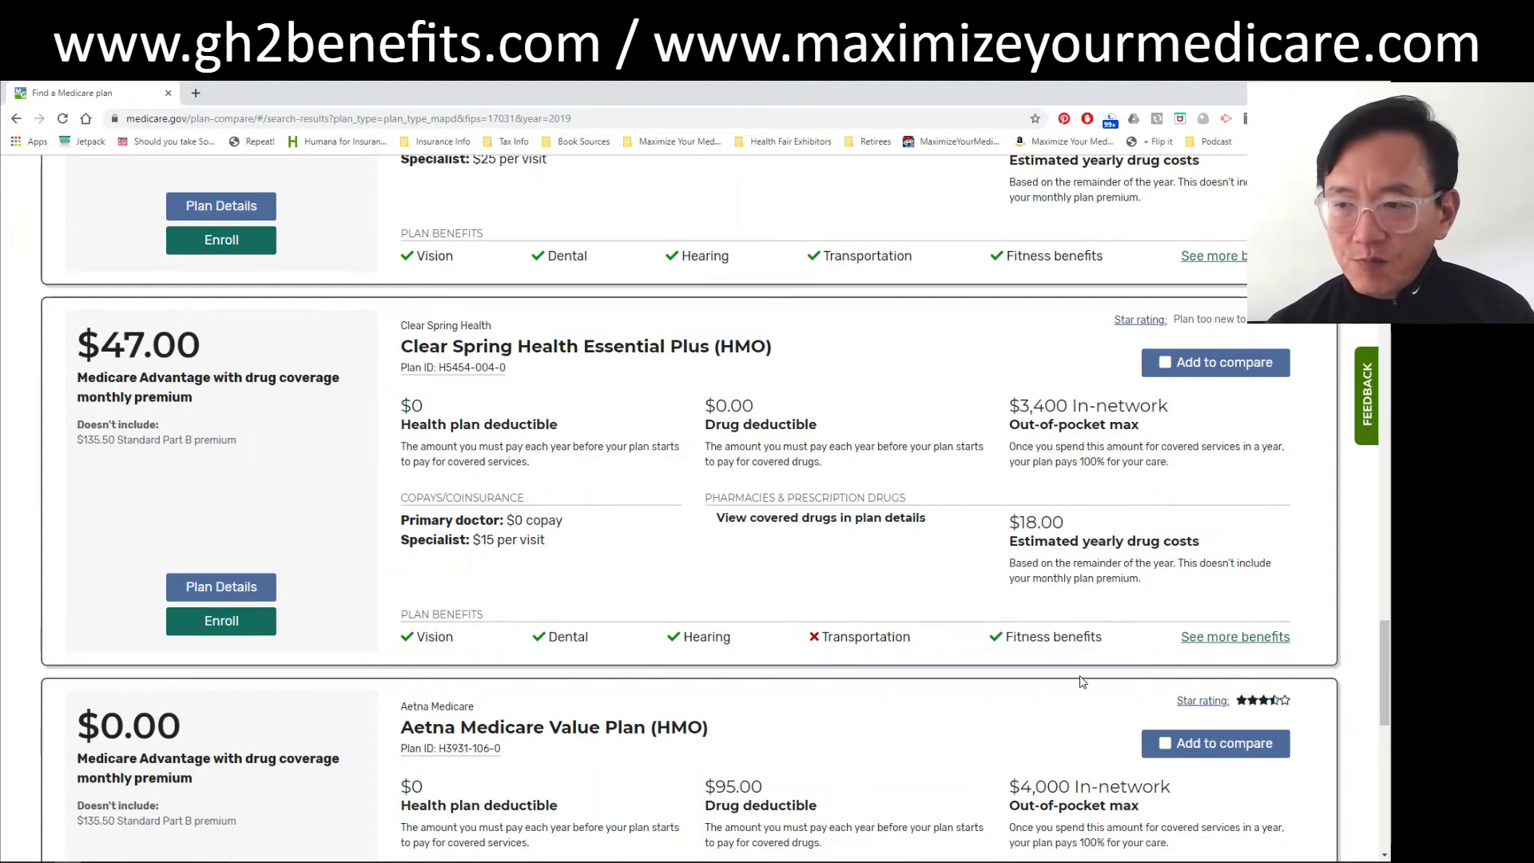
left_click(1191, 639)
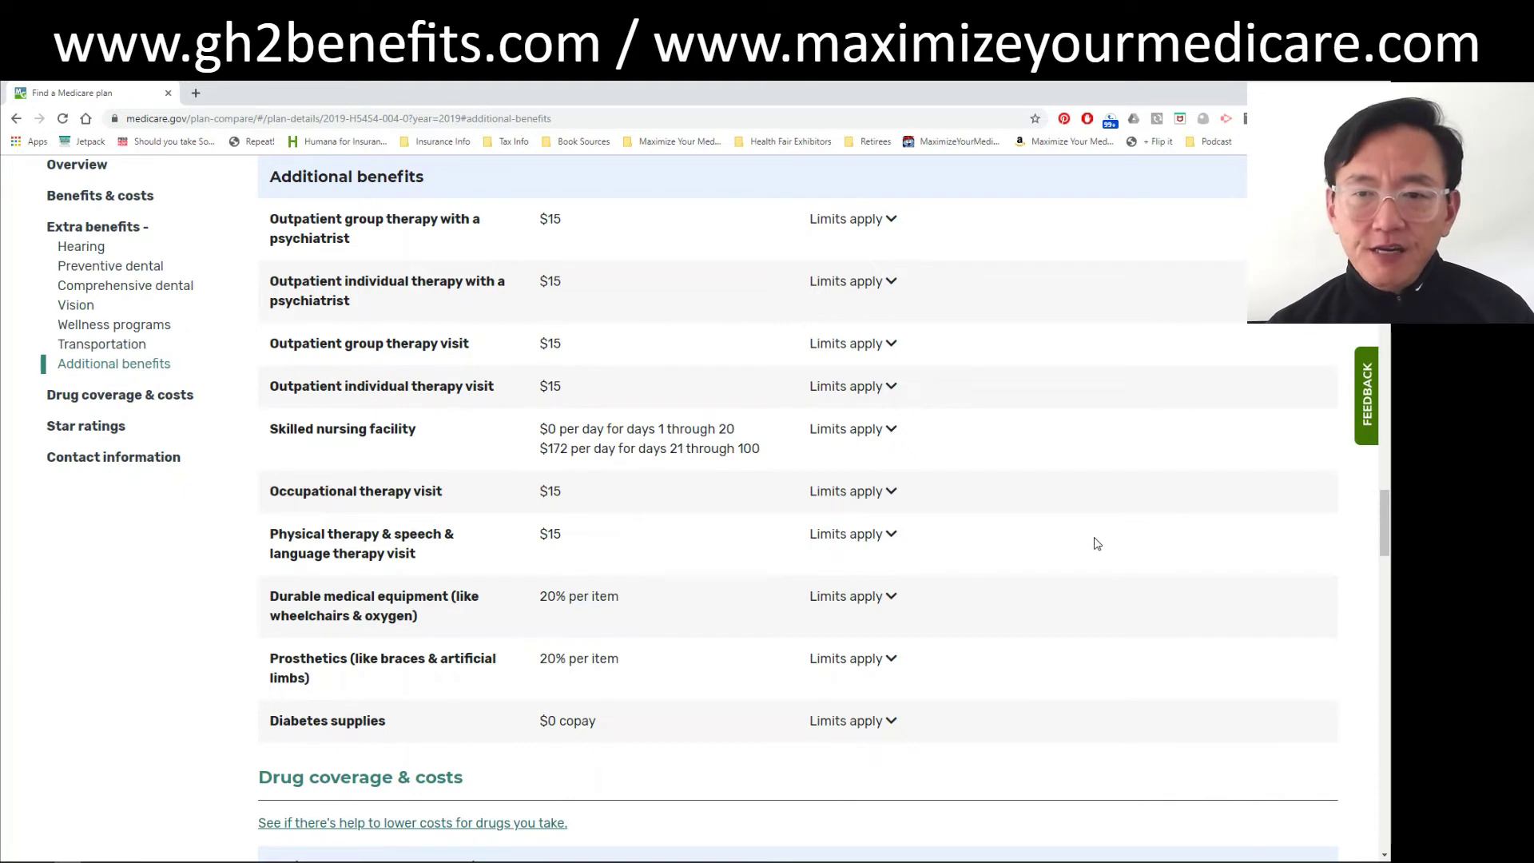
scroll(1096, 544, "up", 5)
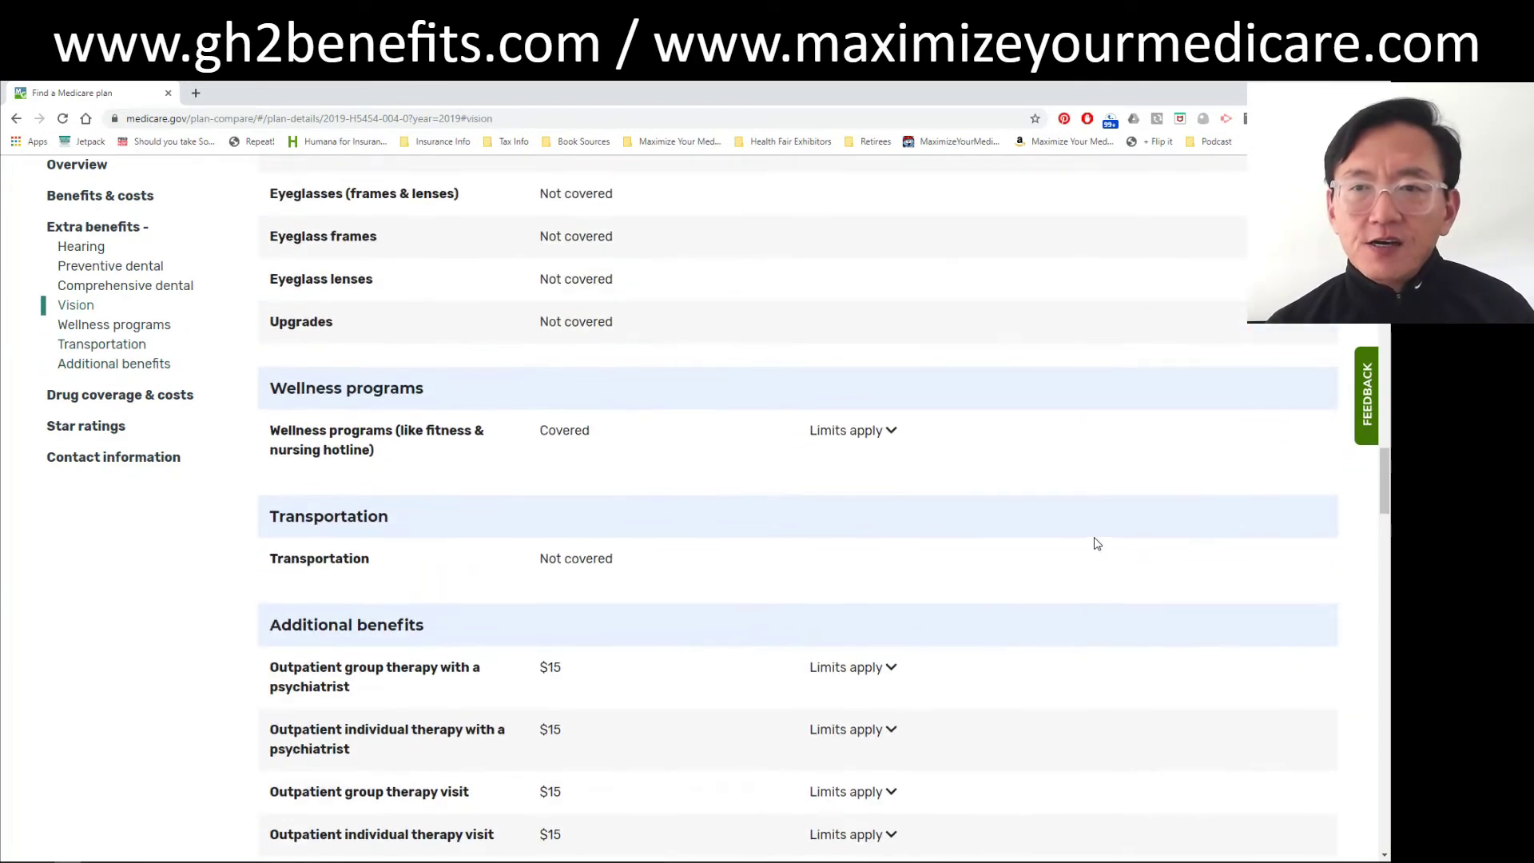
scroll(1096, 541, "up", 2)
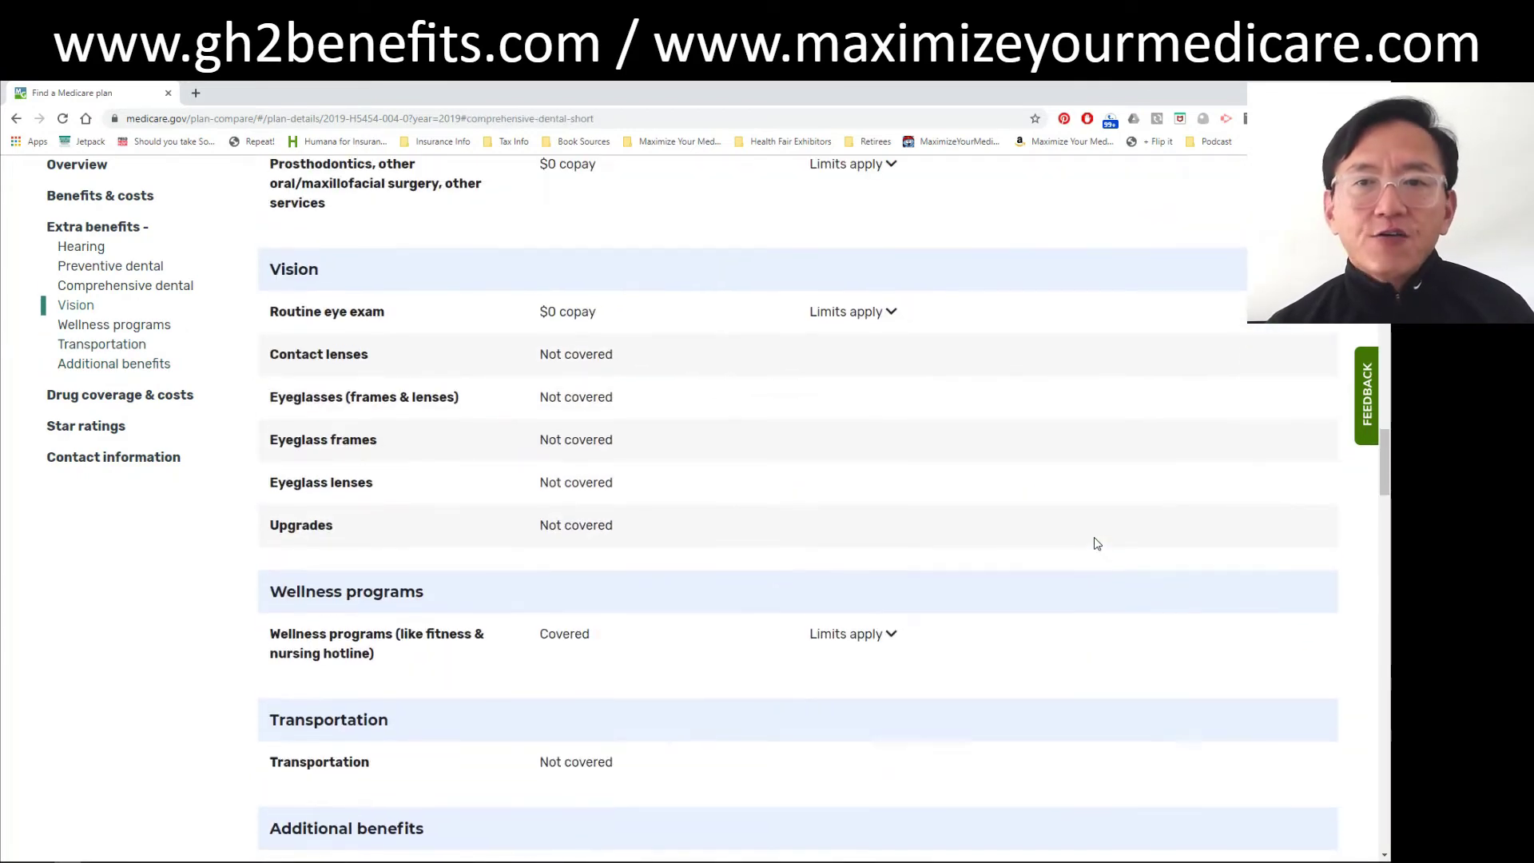
left_click(16, 119)
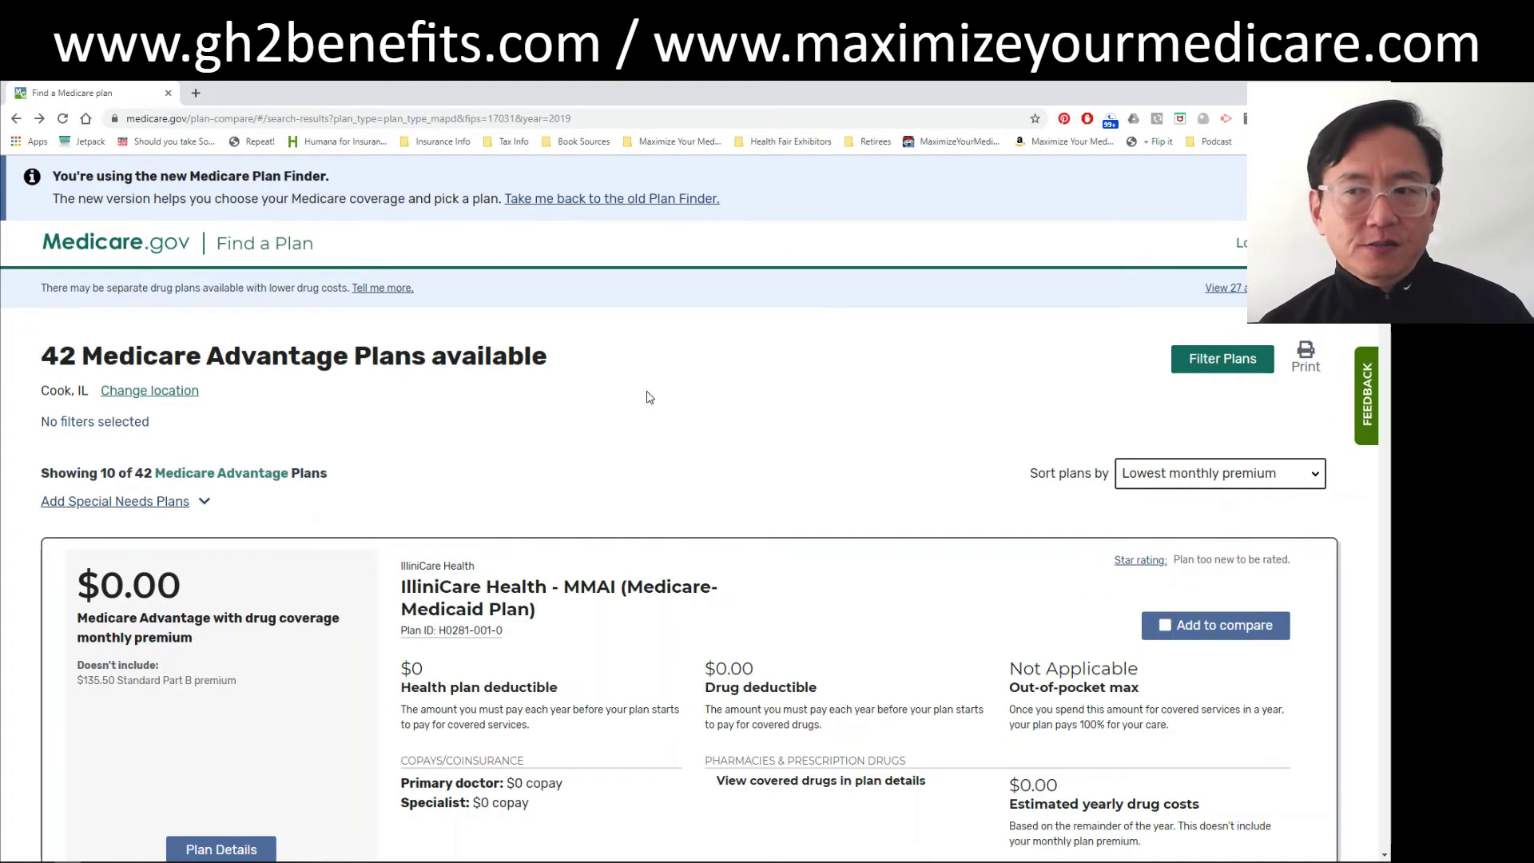
- Restart the plan search without logging in, choose to view plans for Medigap policy only, and open the Medigap policies
left_click(145, 250)
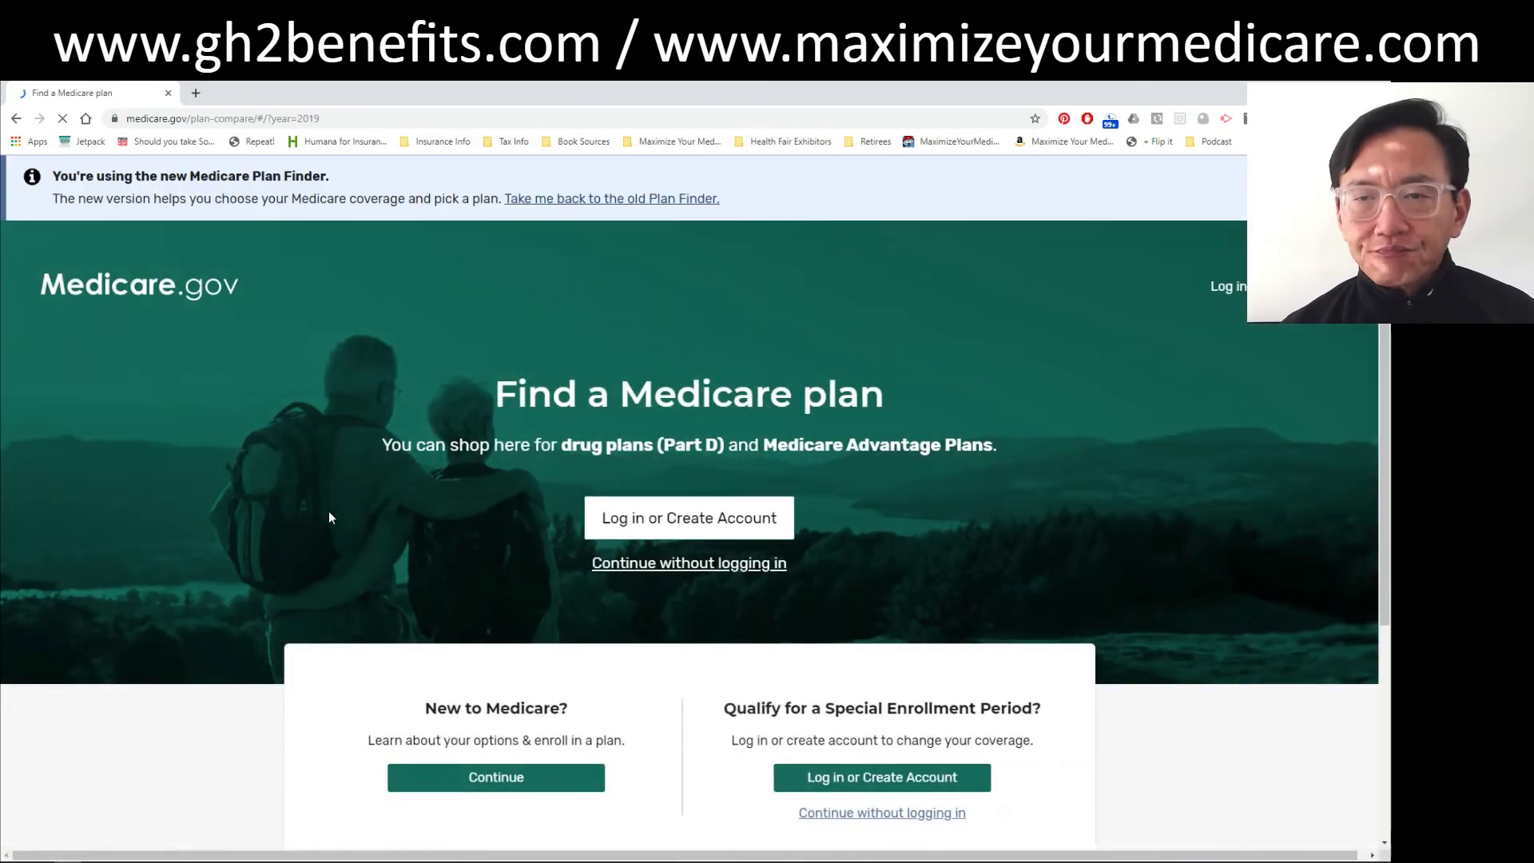
left_click(686, 564)
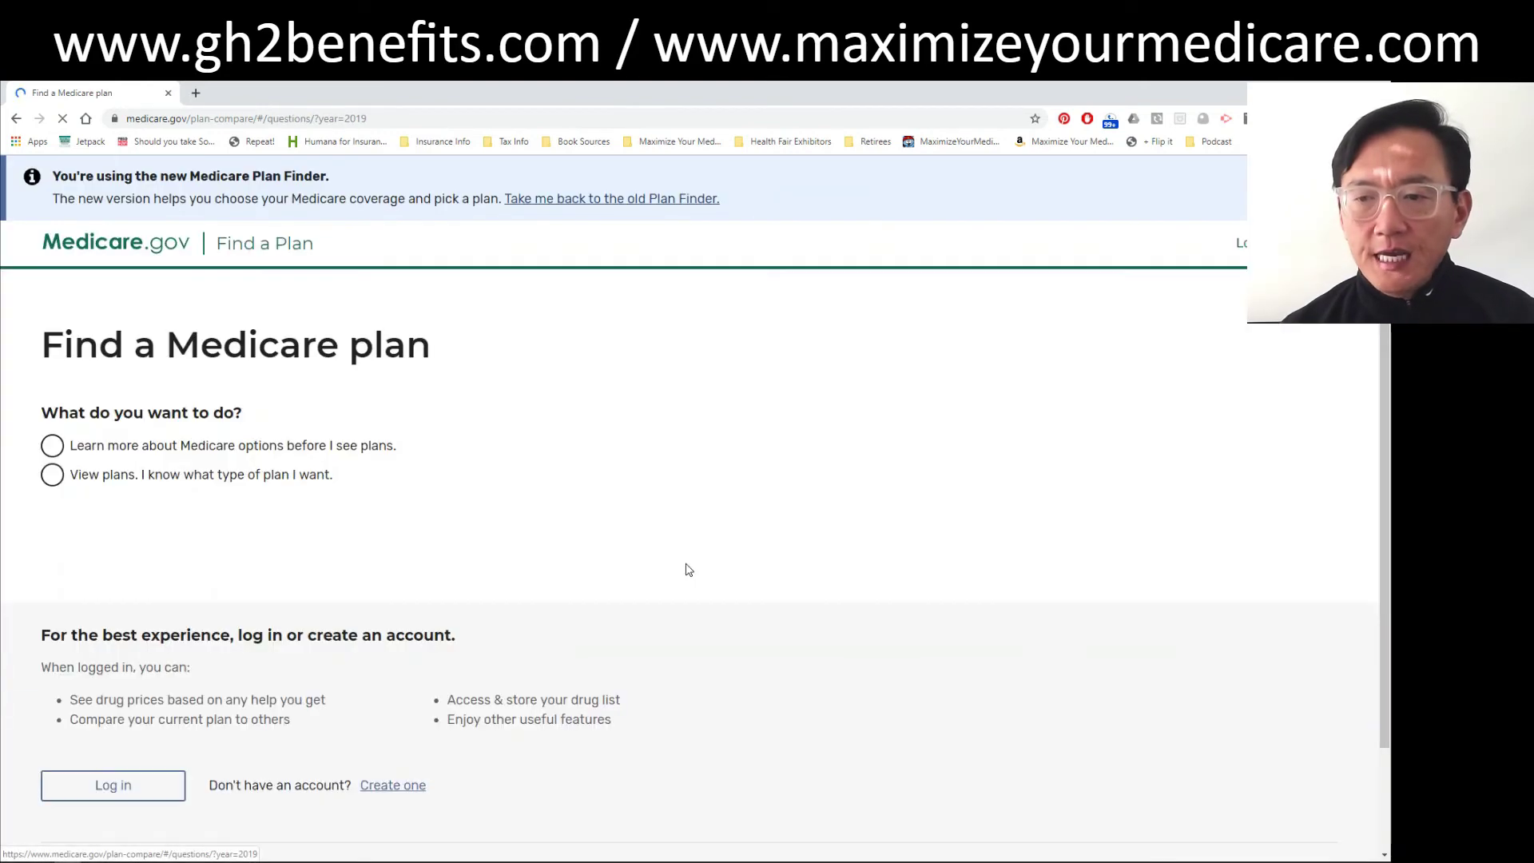
left_click(236, 482)
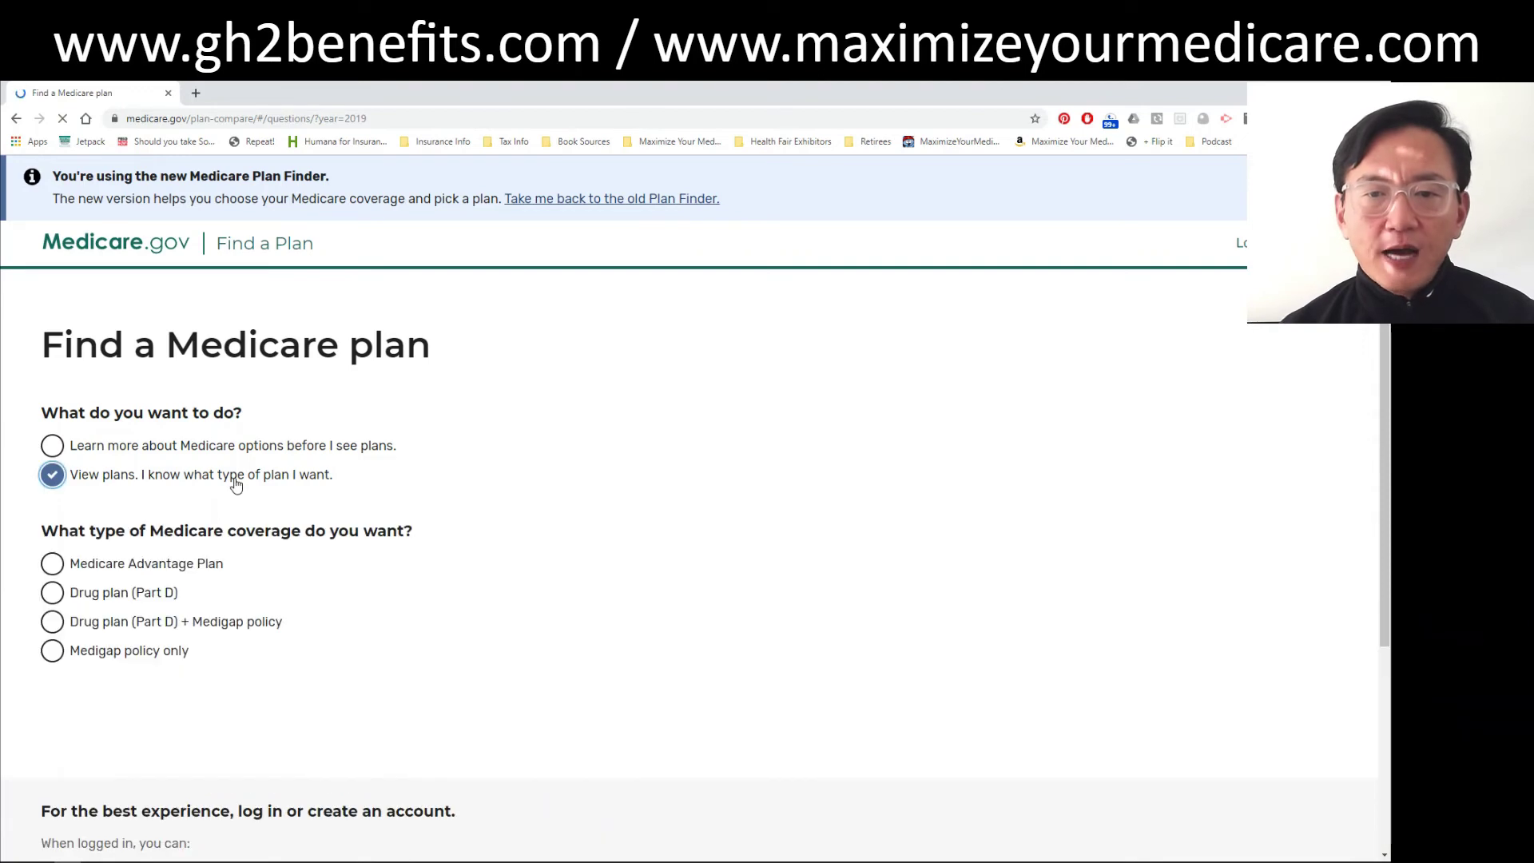
left_click(152, 662)
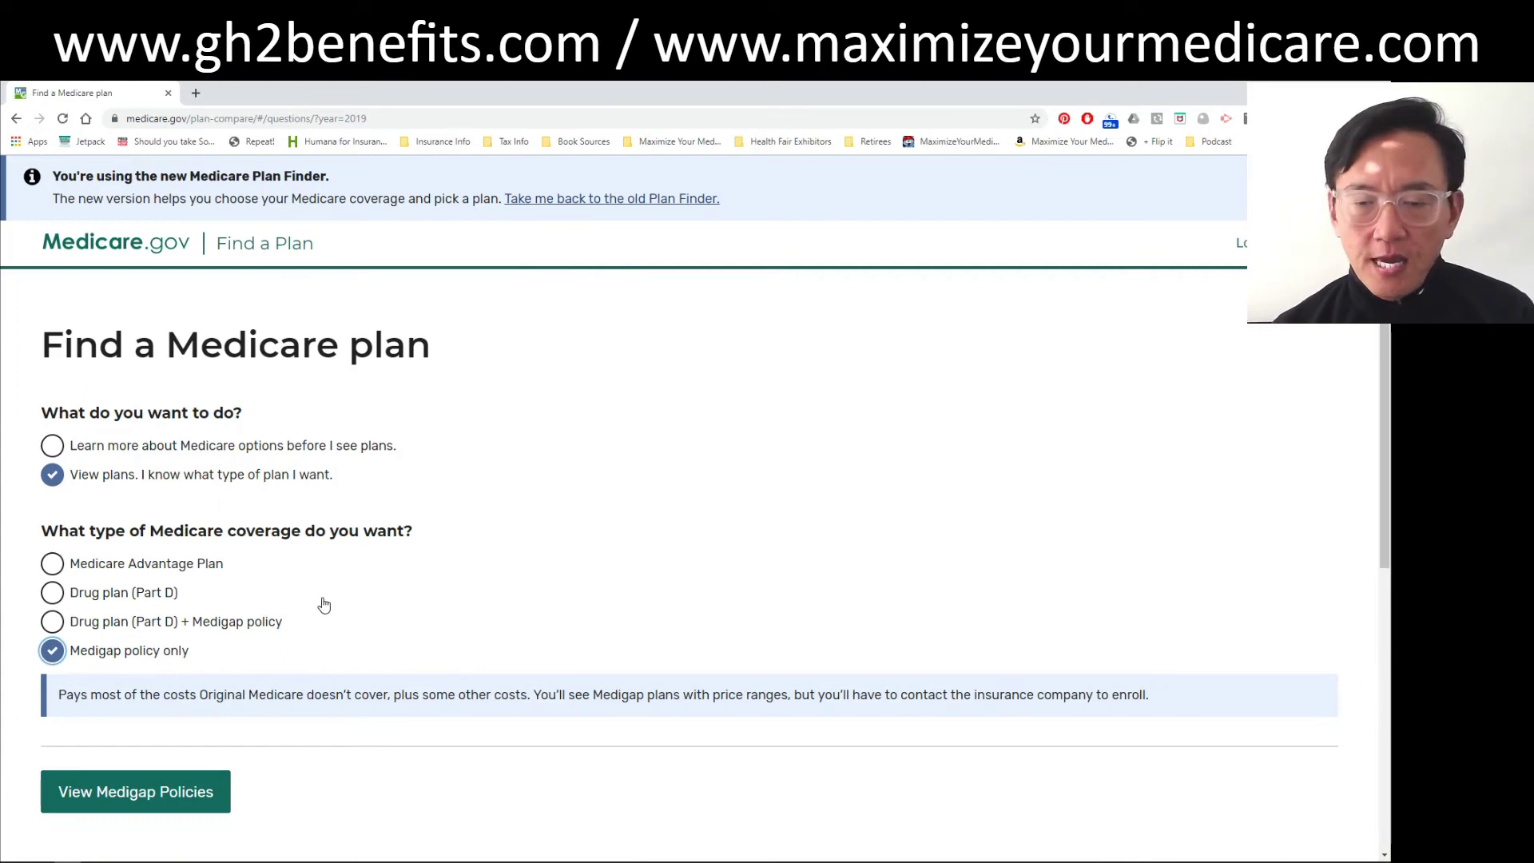
scroll(324, 605, "down", 2)
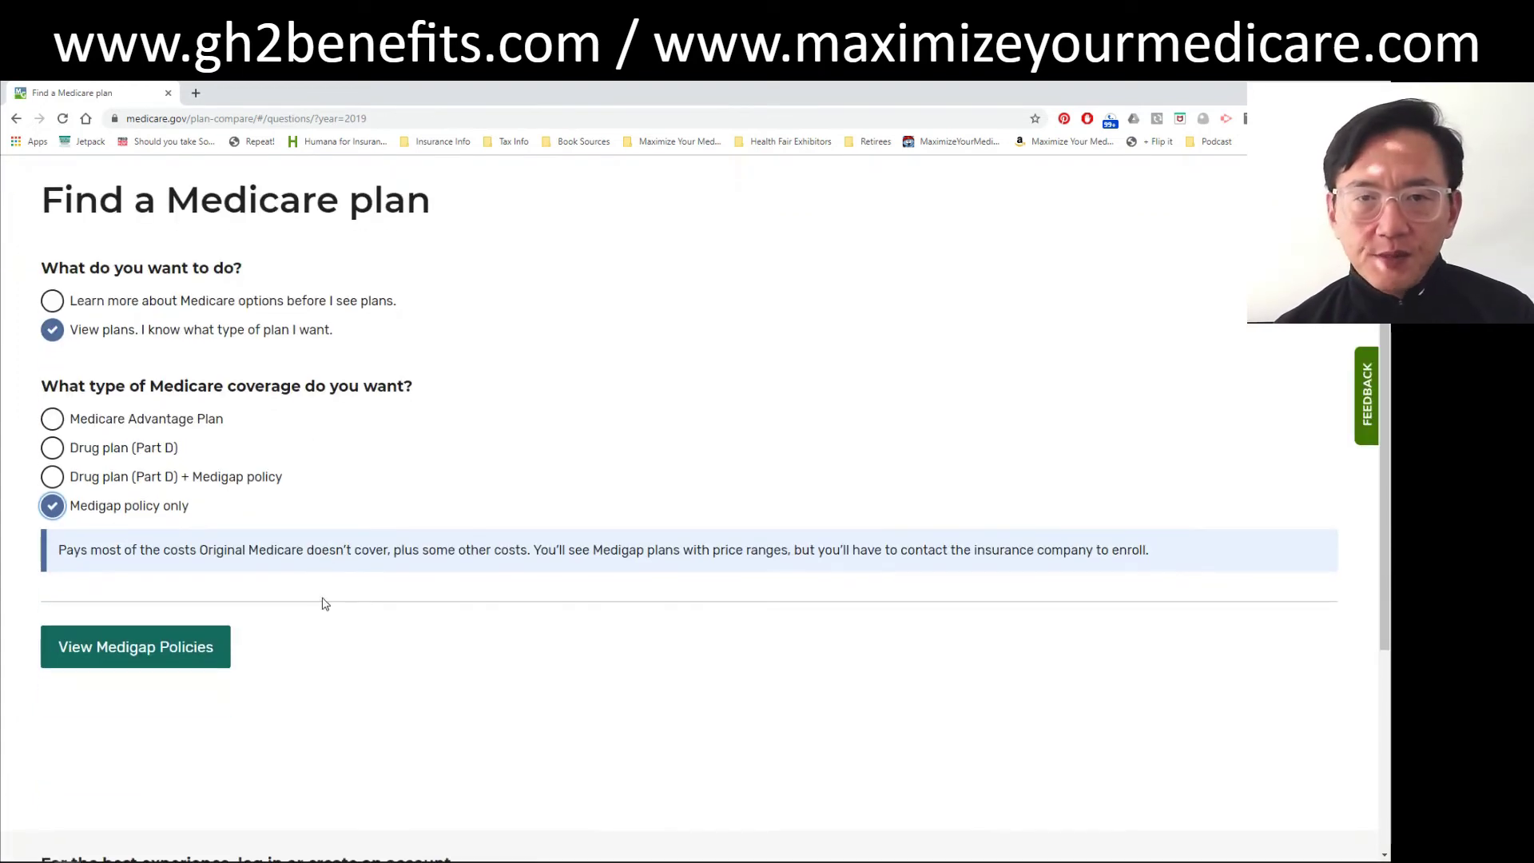
left_click(188, 643)
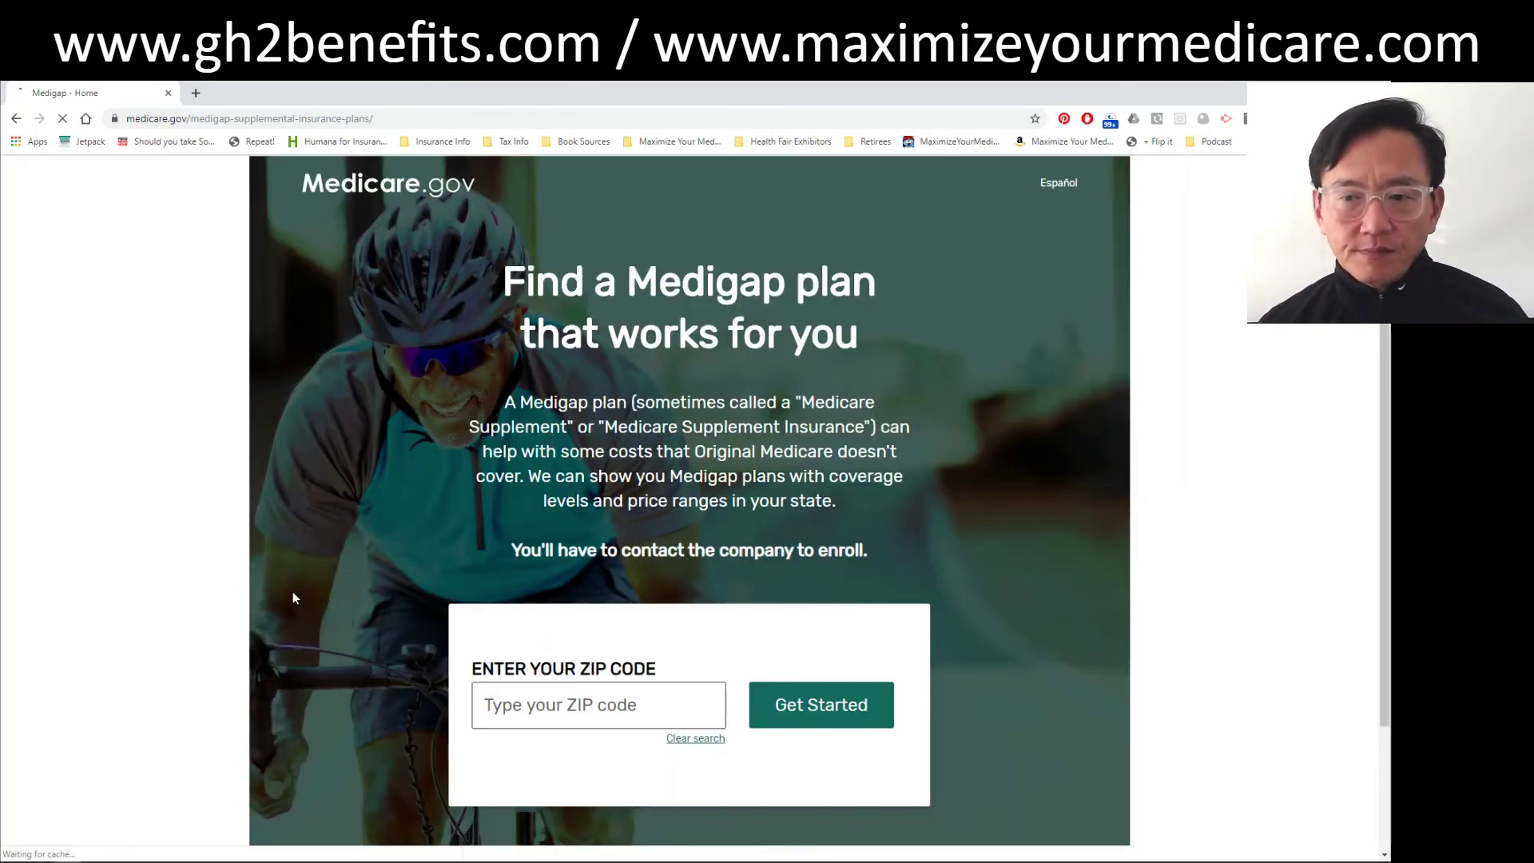
- Search for Medigap plans in ZIP code 60601
left_click(559, 705)
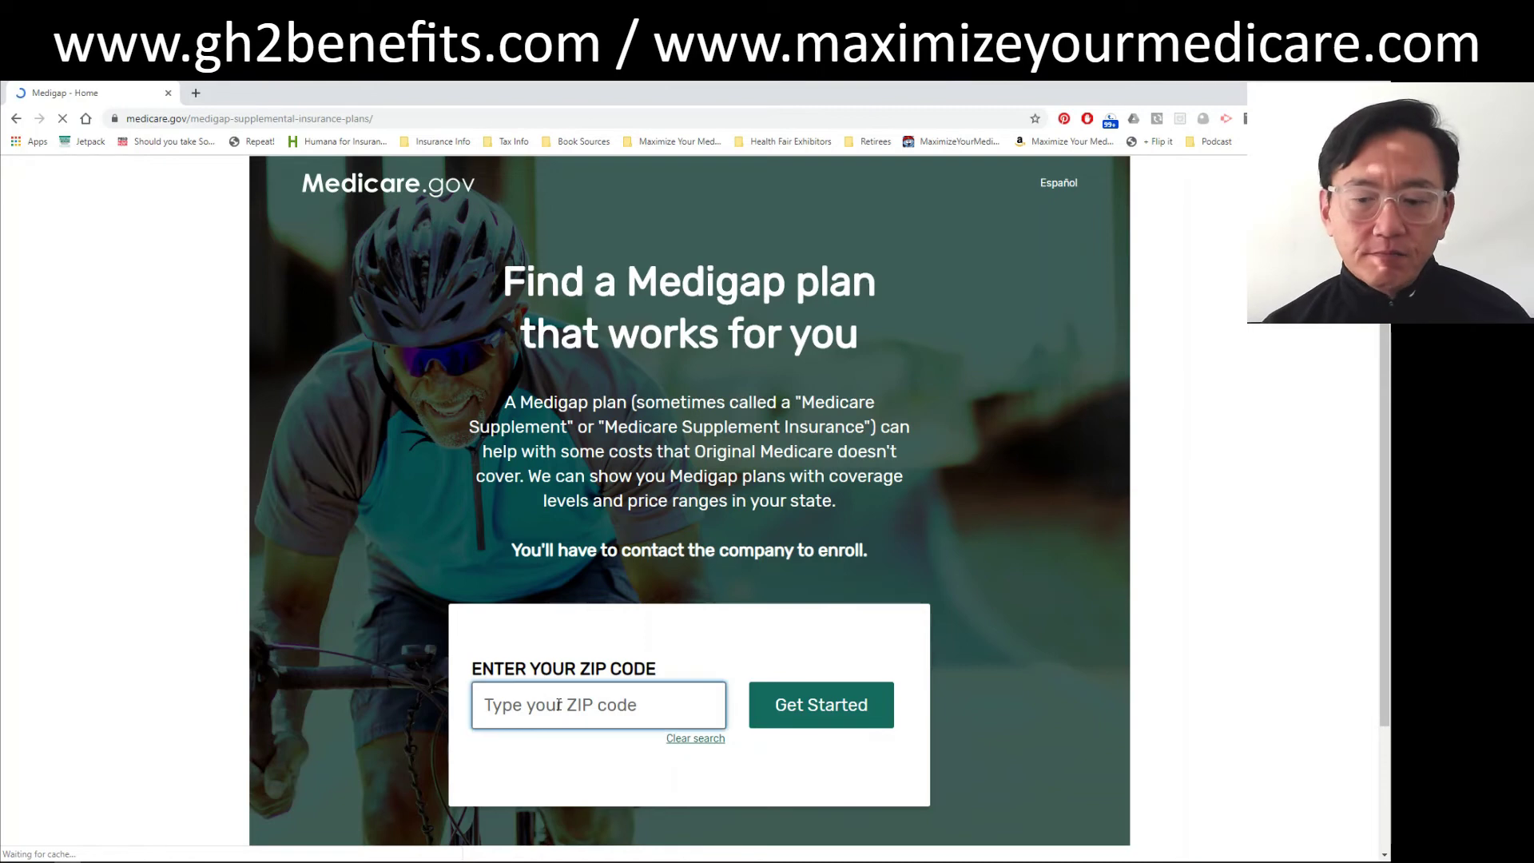
type("60601")
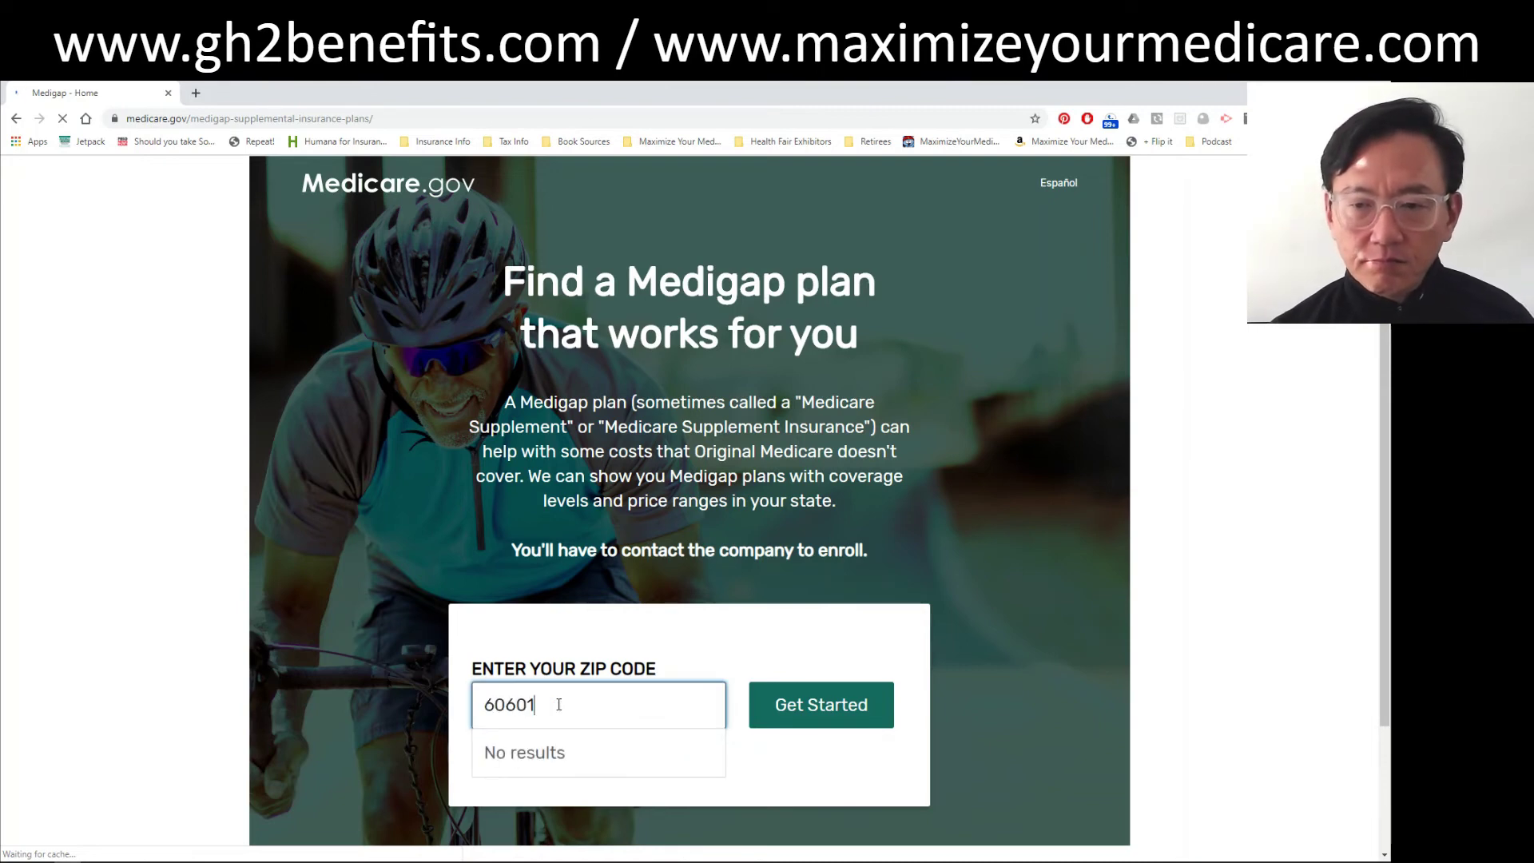
left_click(715, 734)
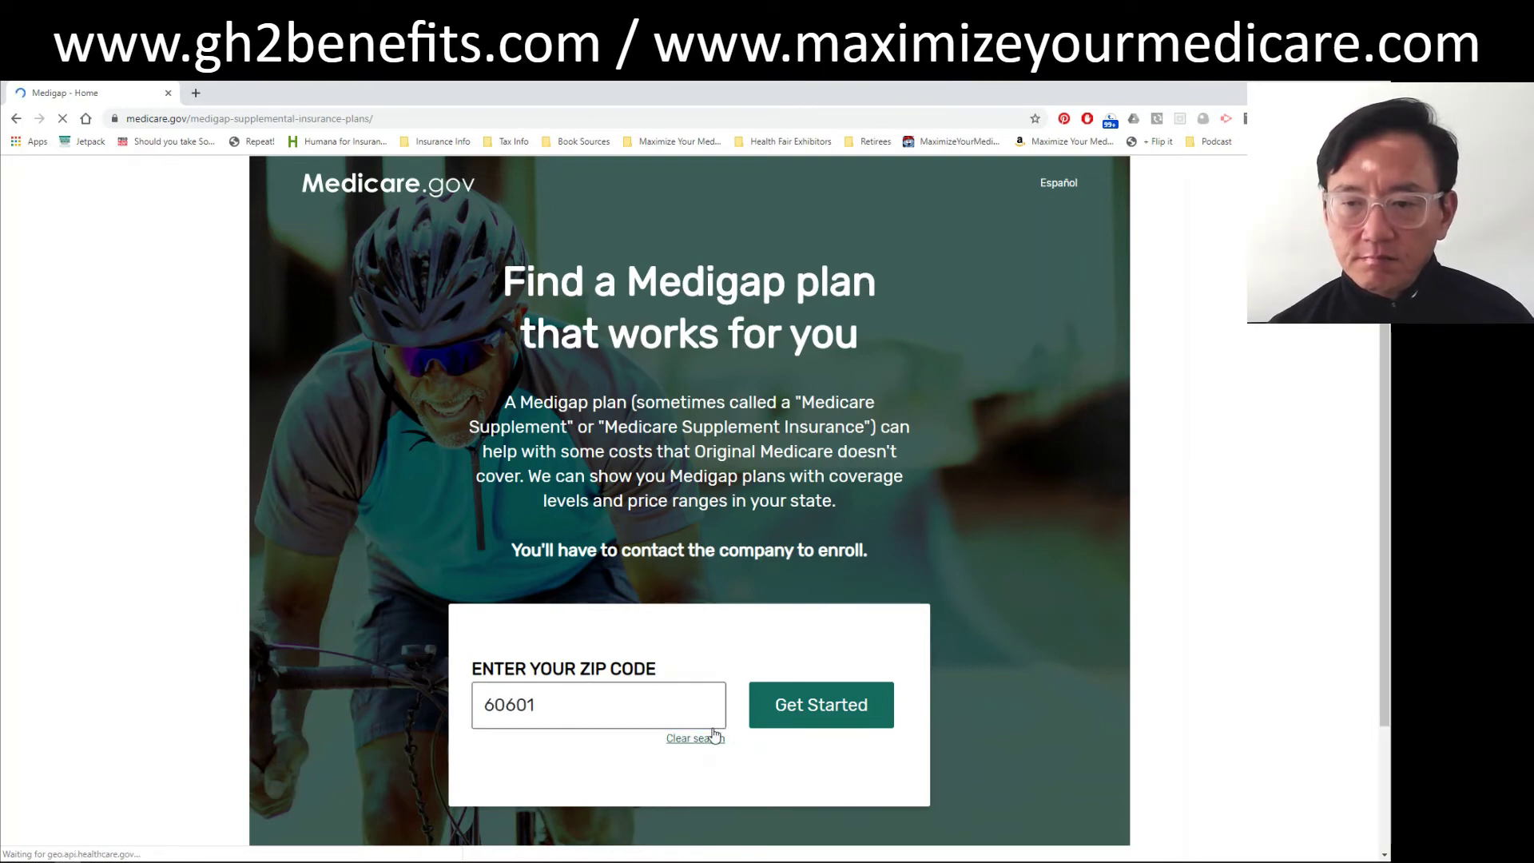
left_click(773, 715)
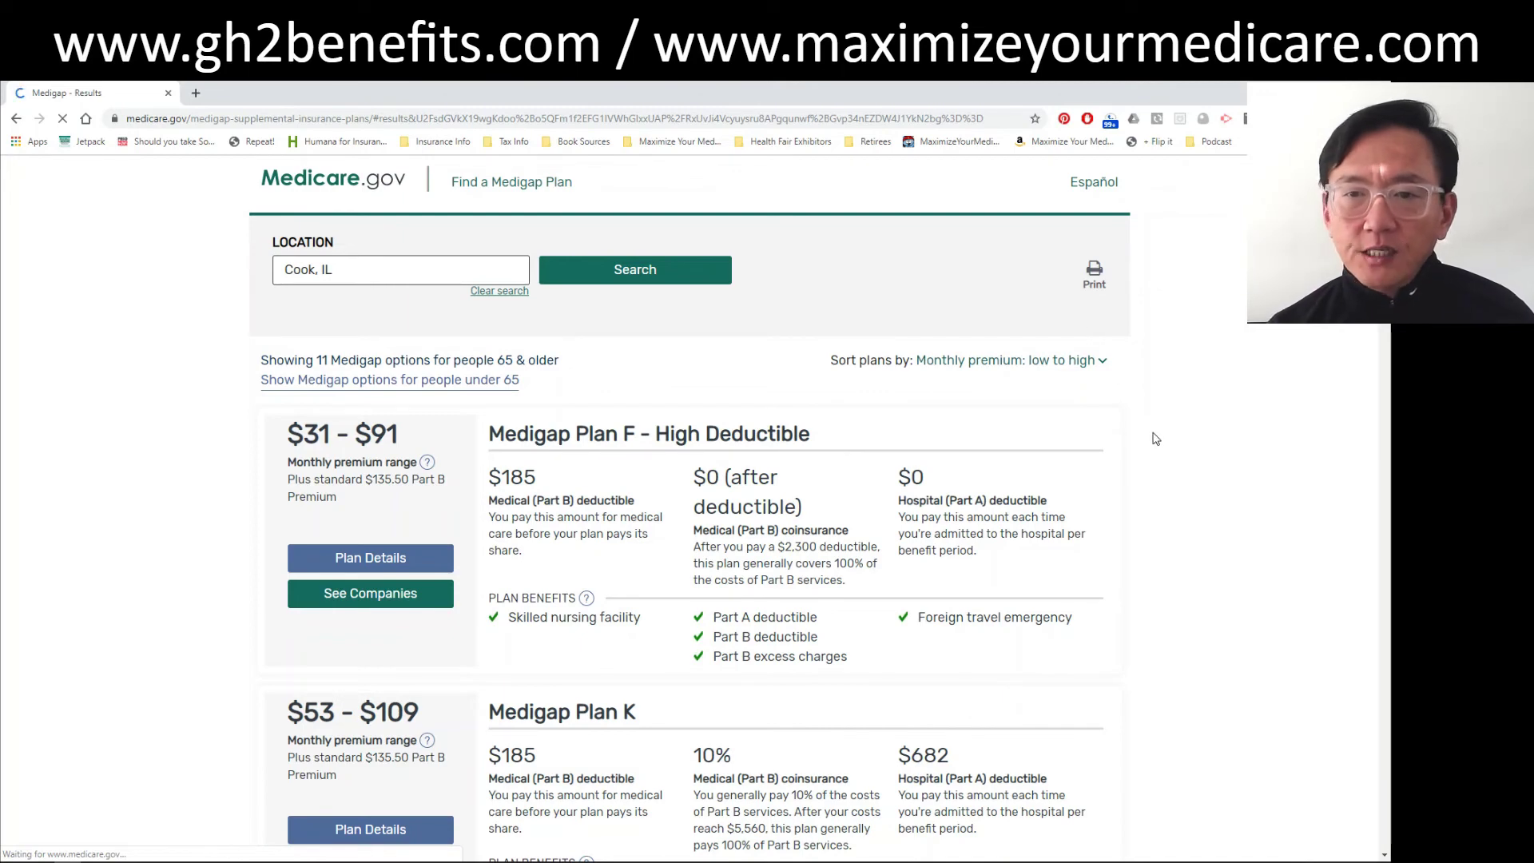
- Look through the Medigap options and open the list of companies offering Medigap Plan N
scroll(1156, 438, "down", 5)
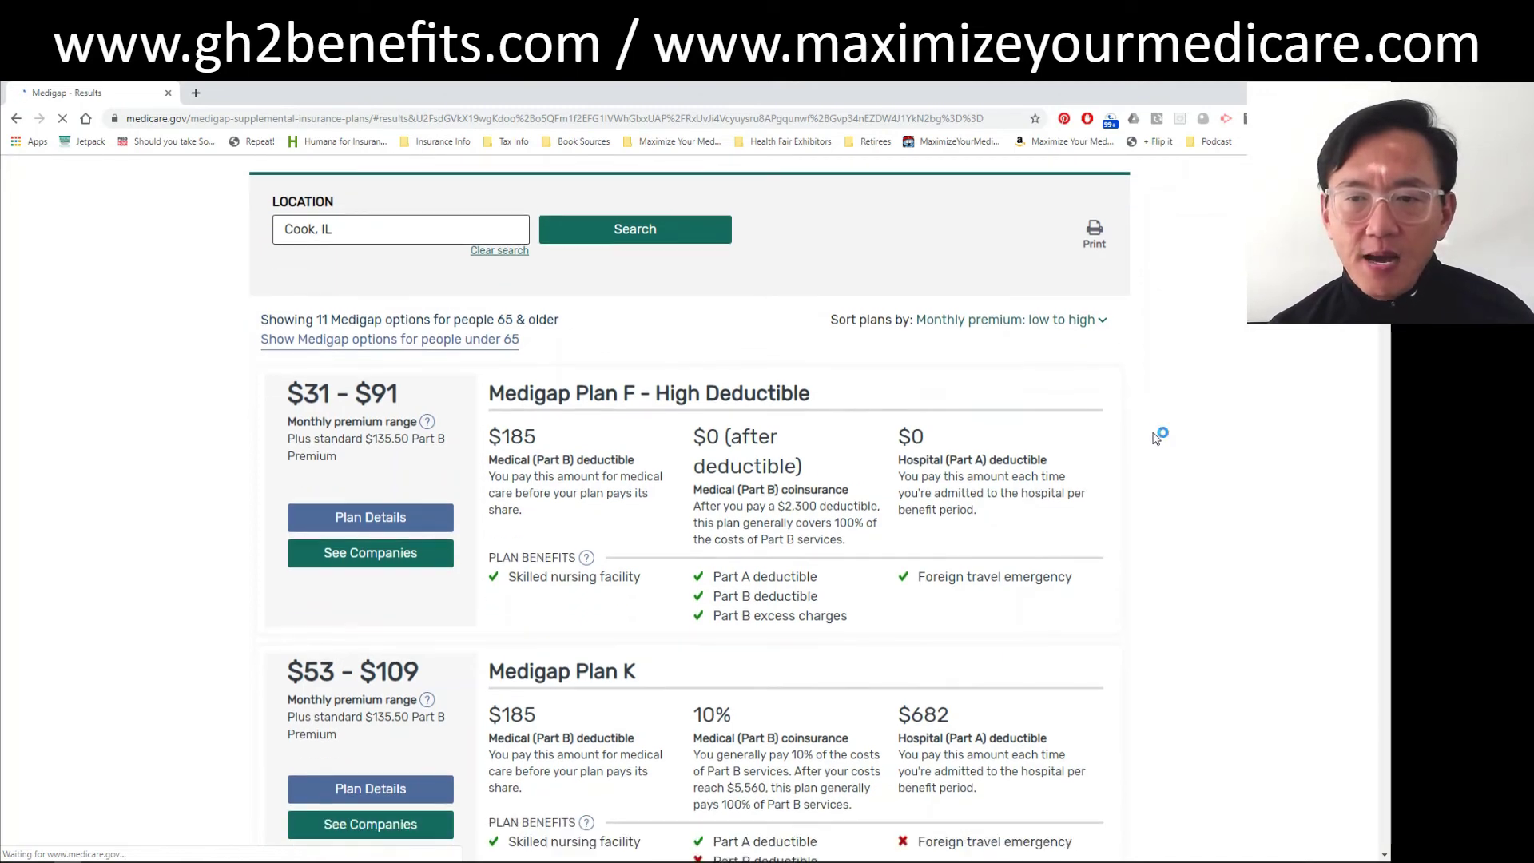
scroll(1156, 437, "down", 9)
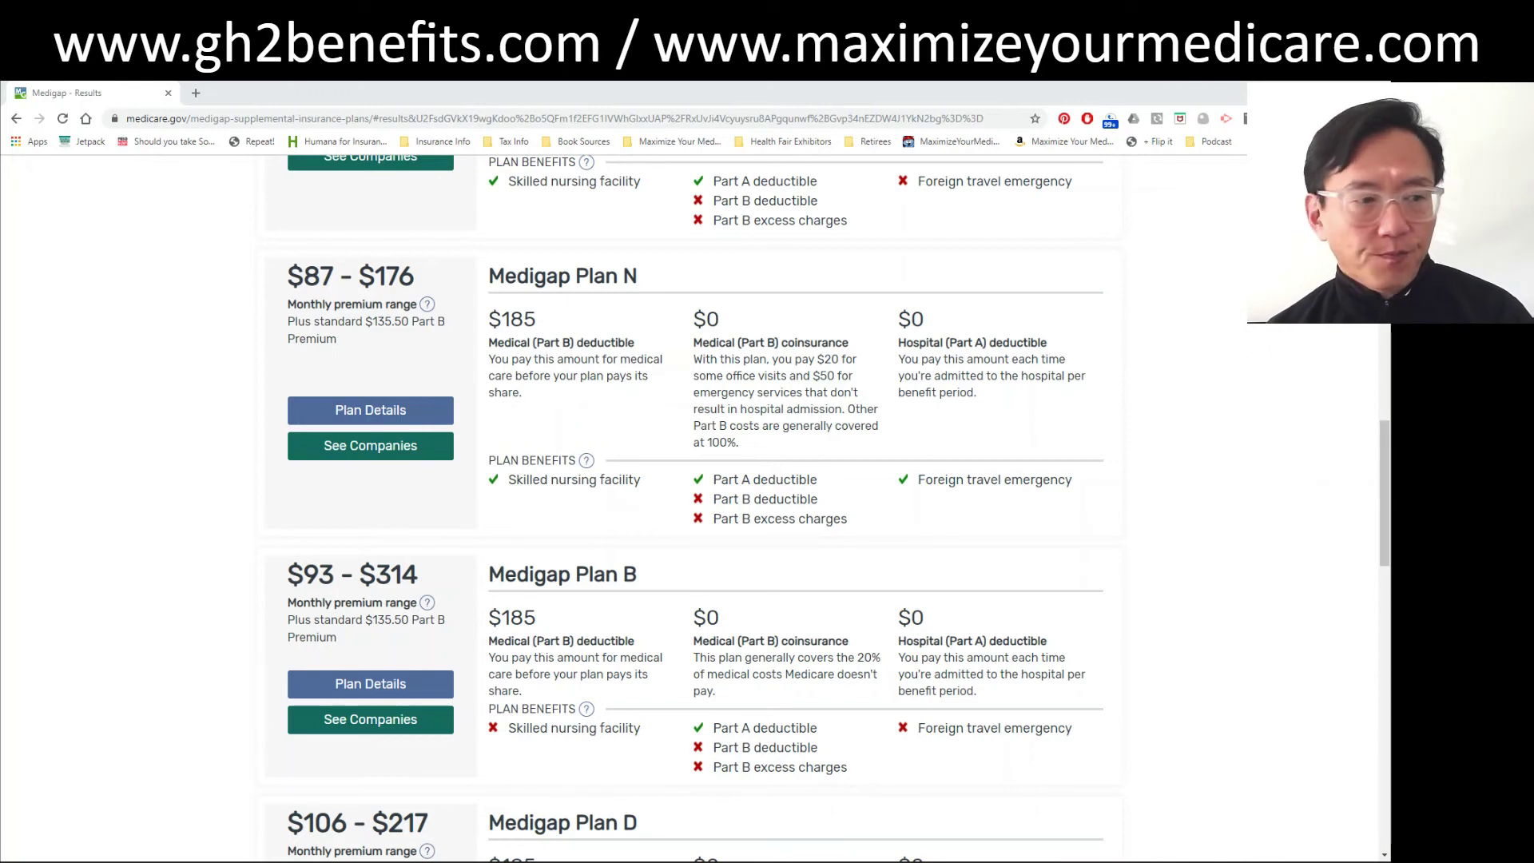
left_click(380, 460)
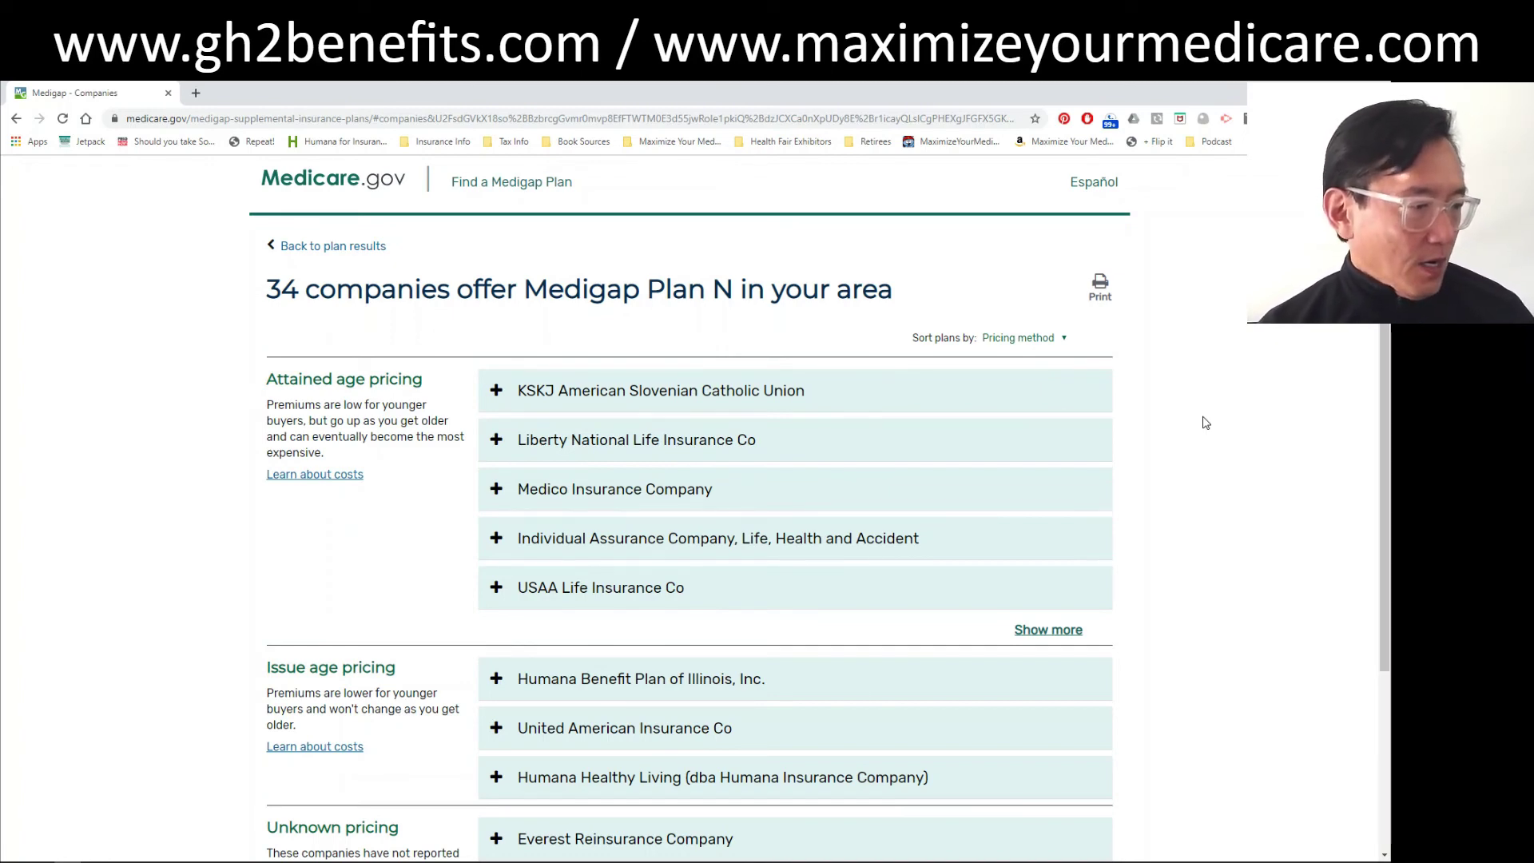
- Review the pricing methods for Medigap Plan N, expand the attained age pricing group, and look through all its companies
scroll(1206, 422, "down", 2)
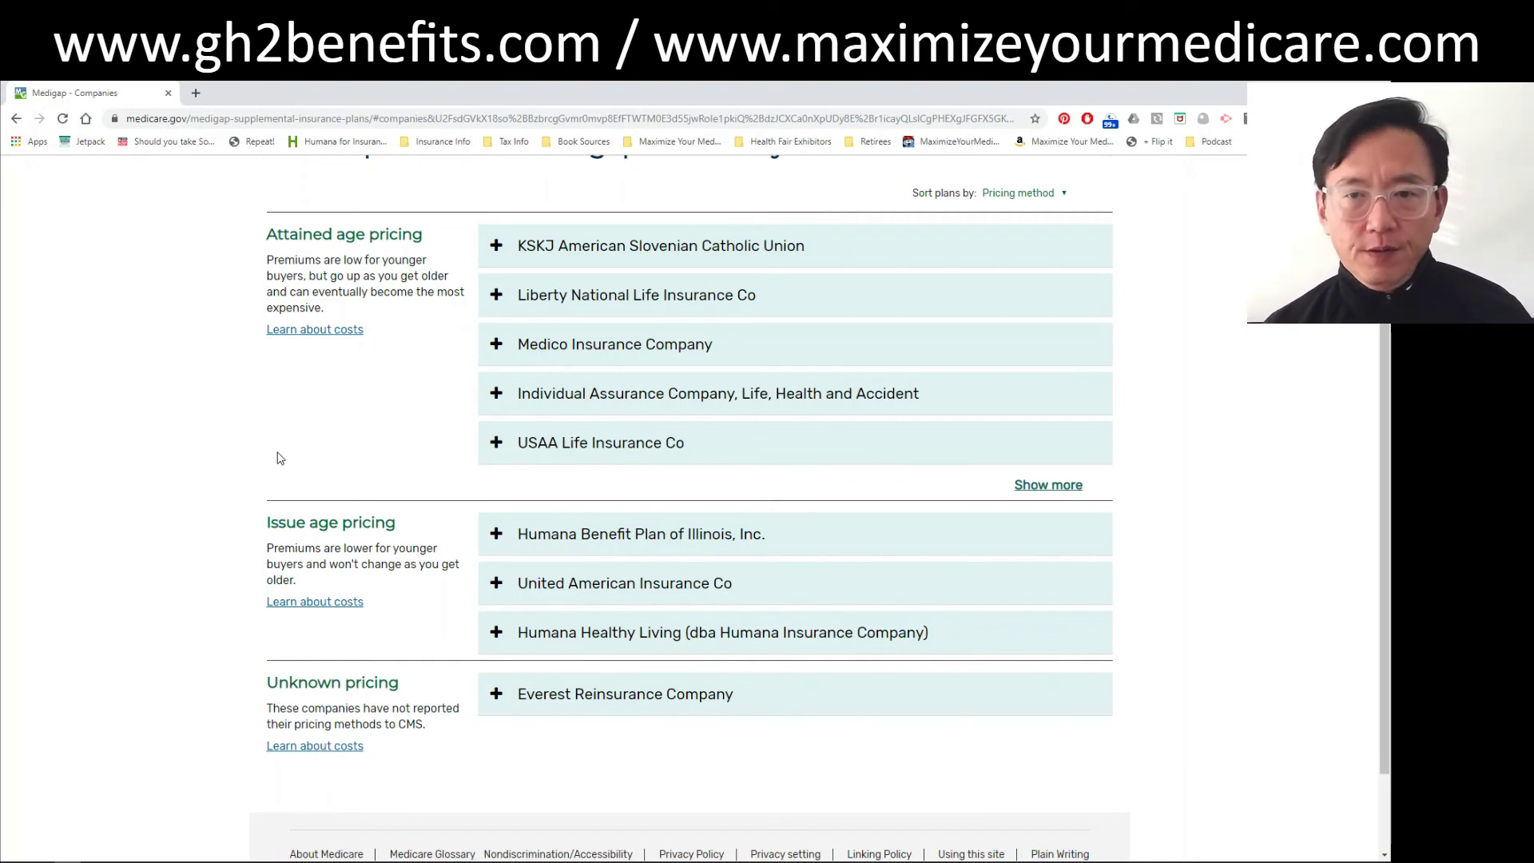
scroll(214, 386, "up", 1)
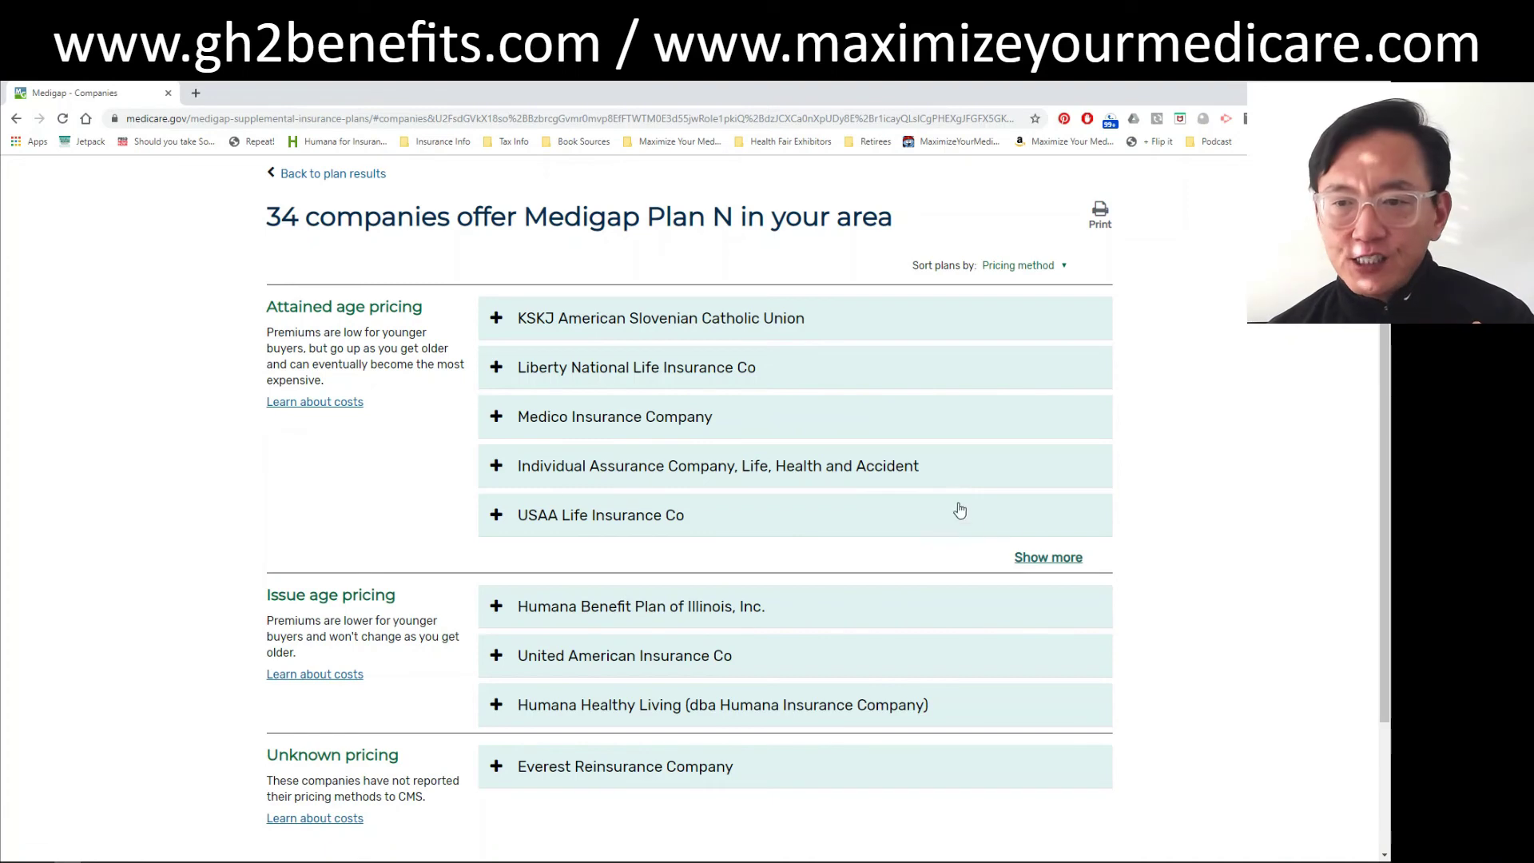
left_click(1029, 563)
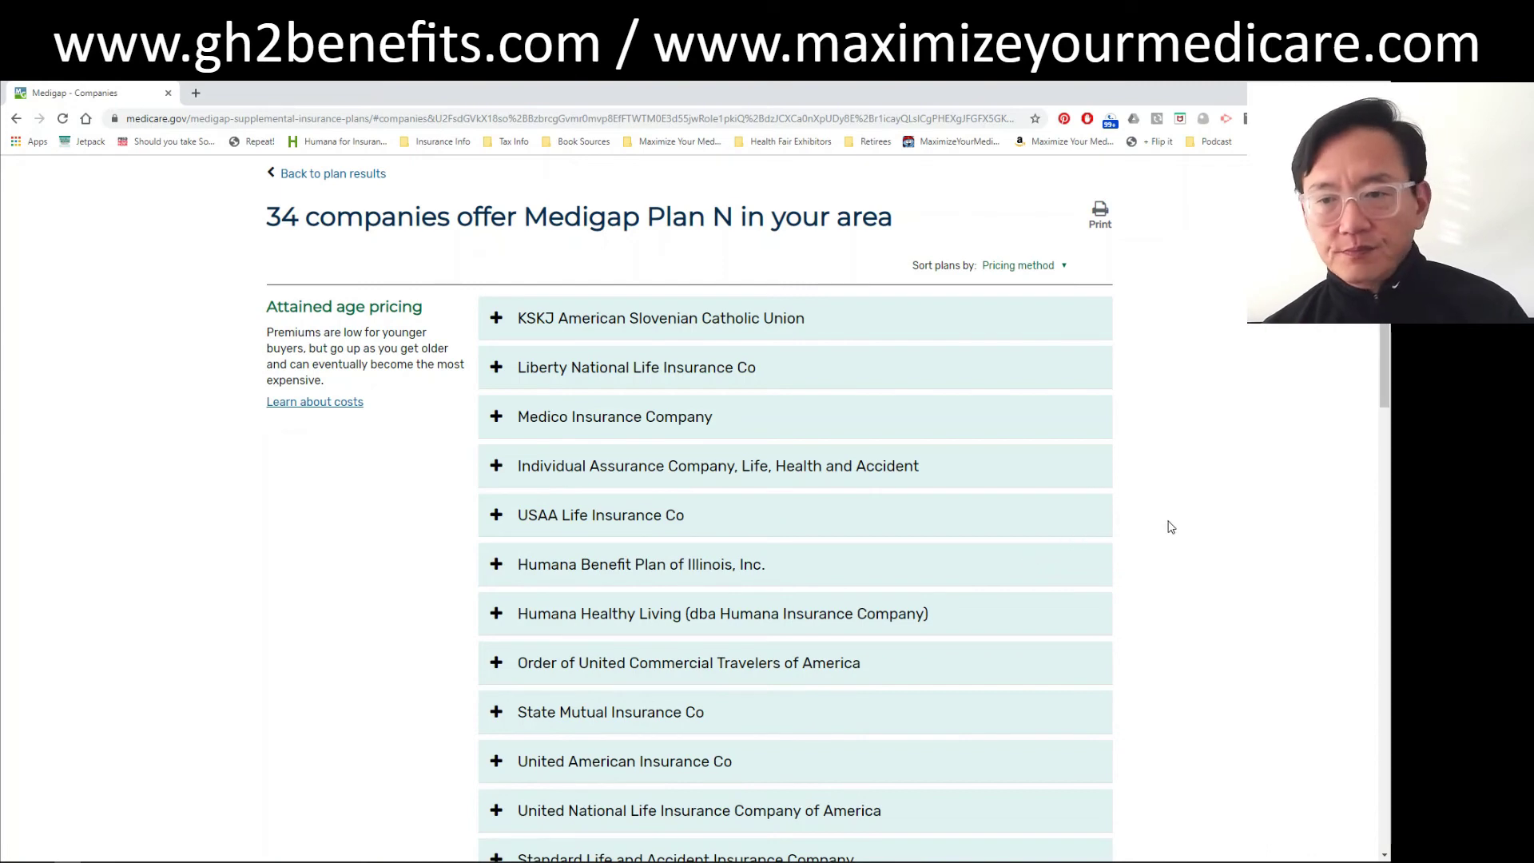
scroll(1171, 527, "down", 3)
scroll(1171, 525, "down", 3)
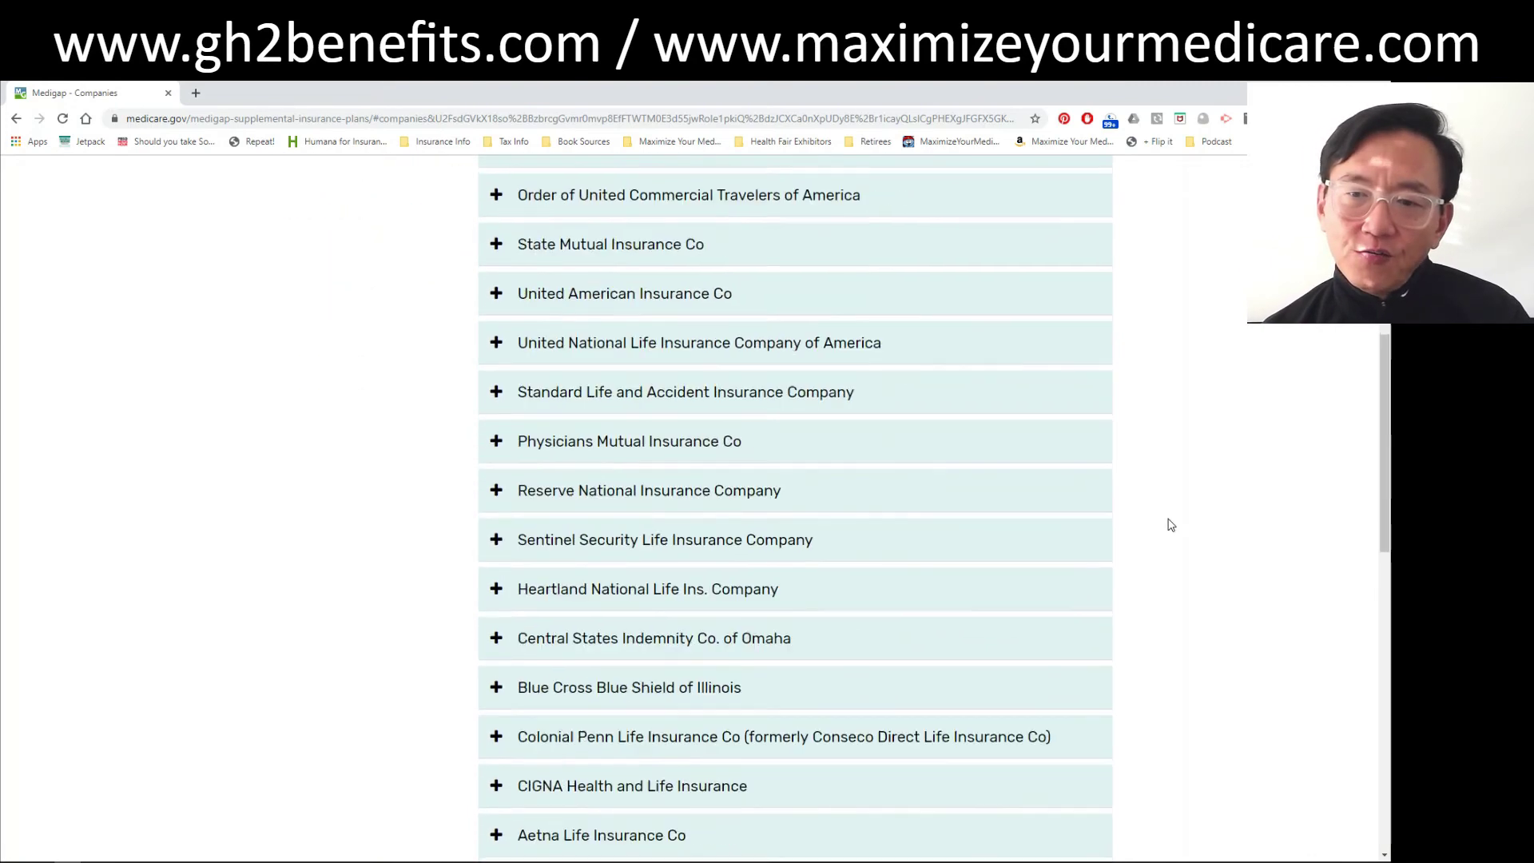
scroll(1170, 525, "down", 2)
scroll(1170, 525, "down", 2)
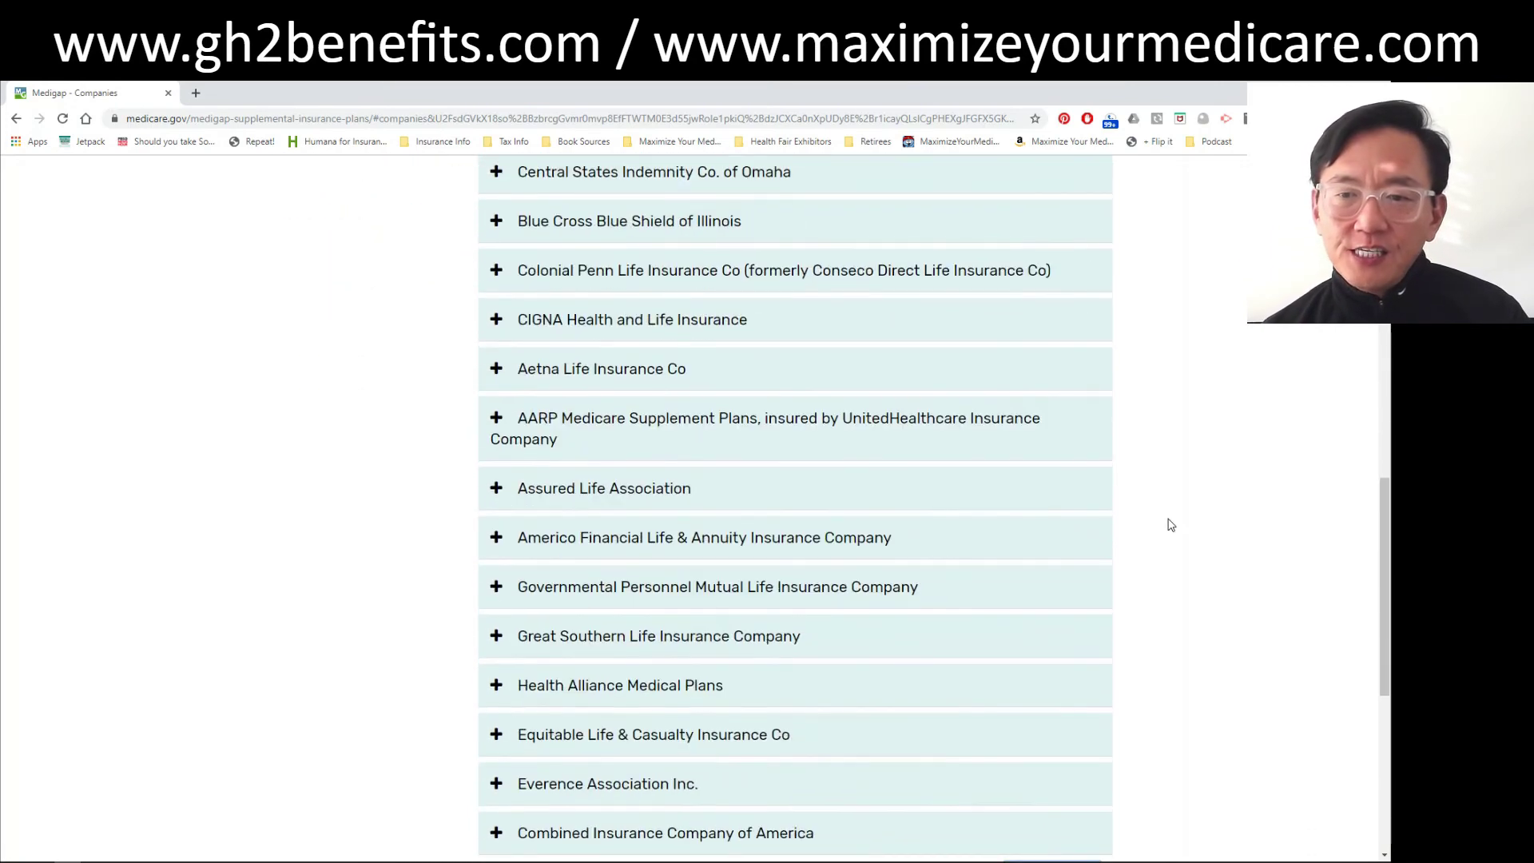
scroll(1170, 524, "down", 2)
scroll(1170, 525, "up", 8)
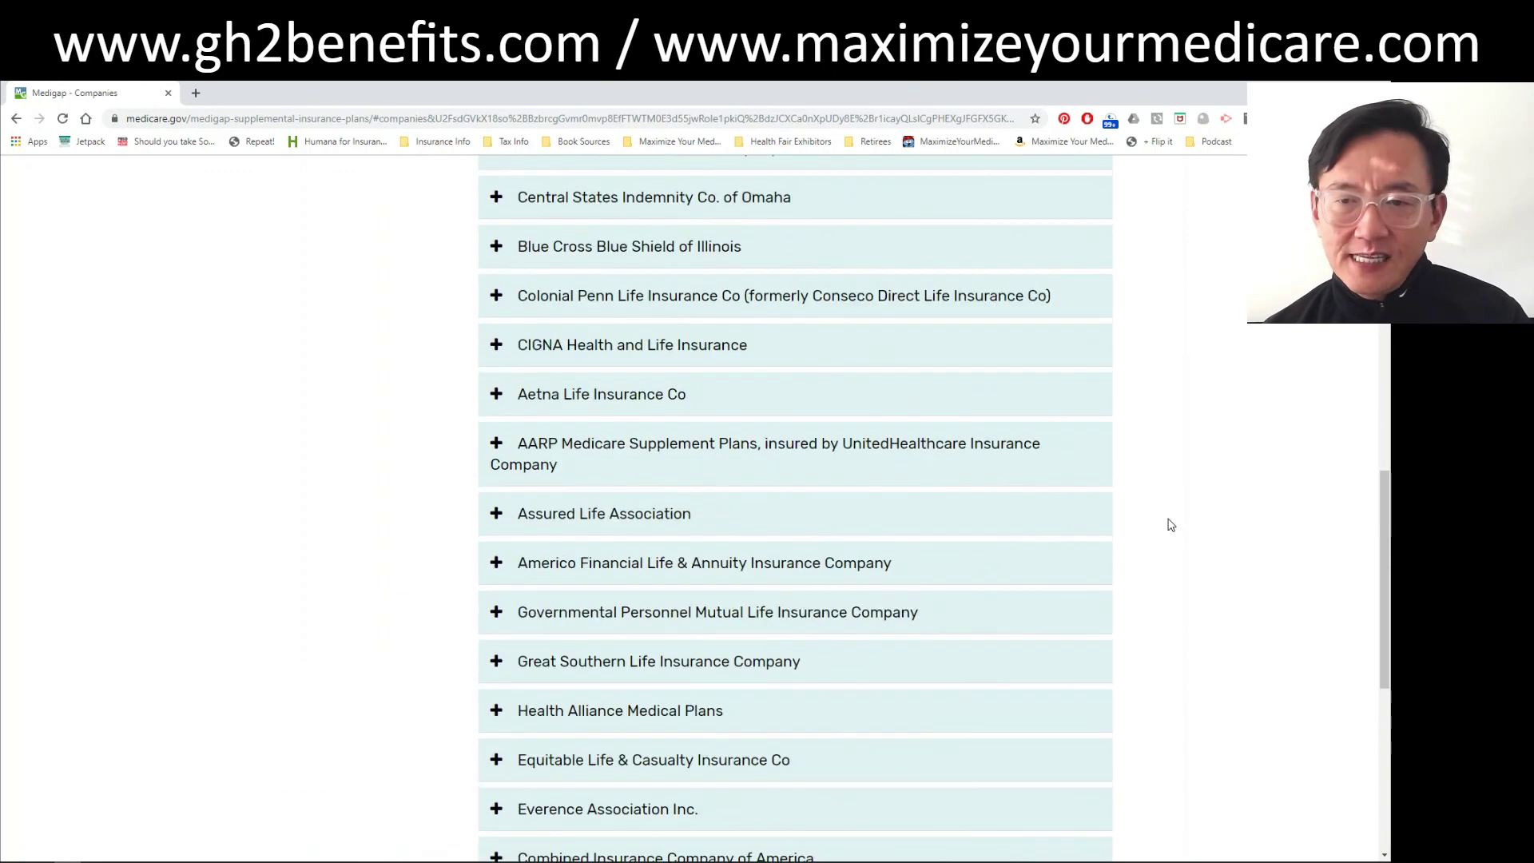
scroll(1170, 525, "up", 4)
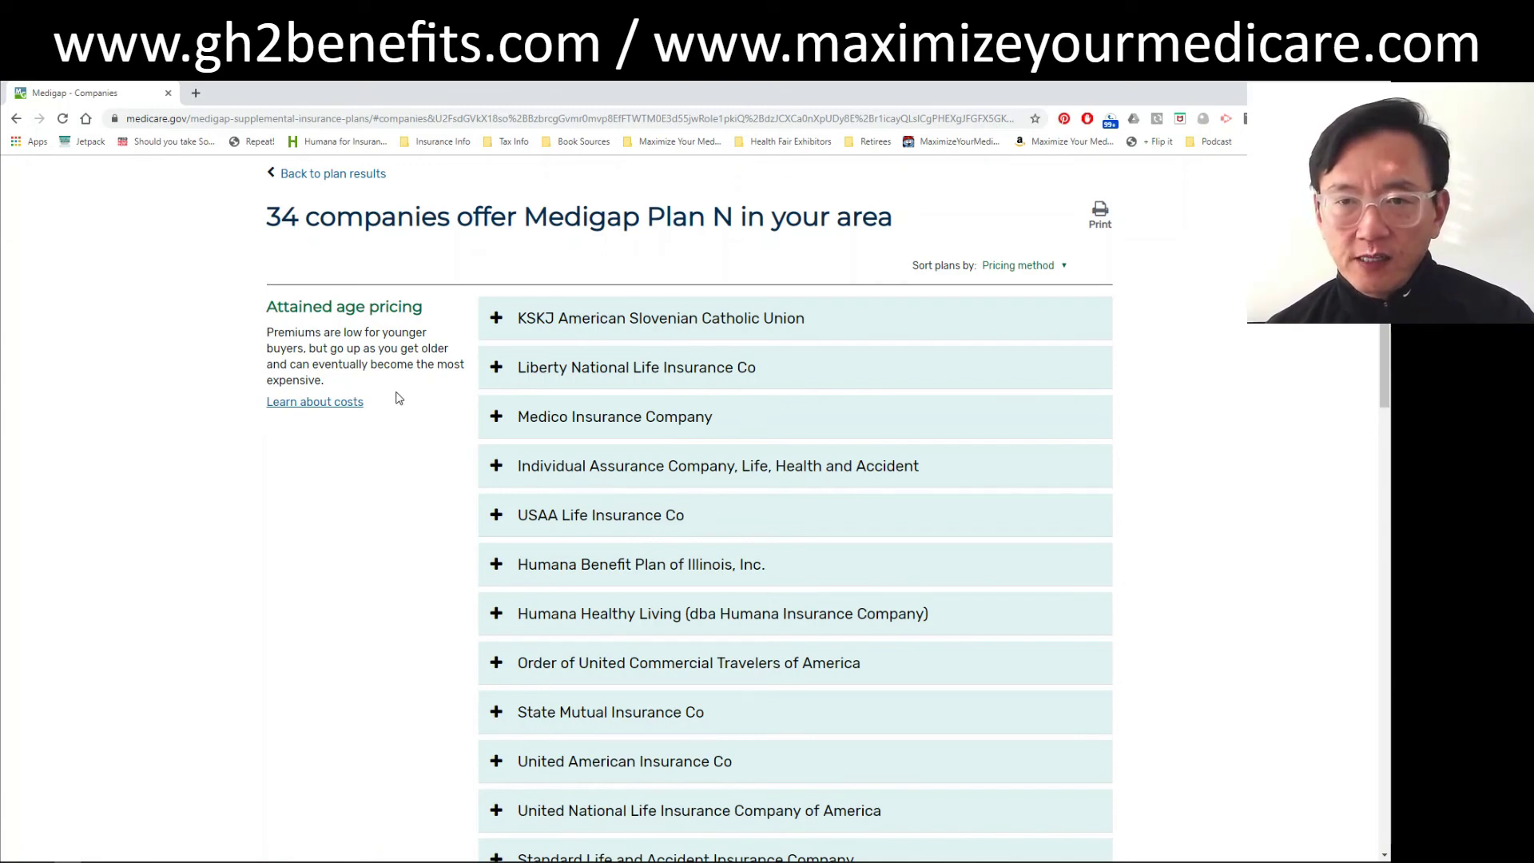
scroll(399, 398, "down", 2)
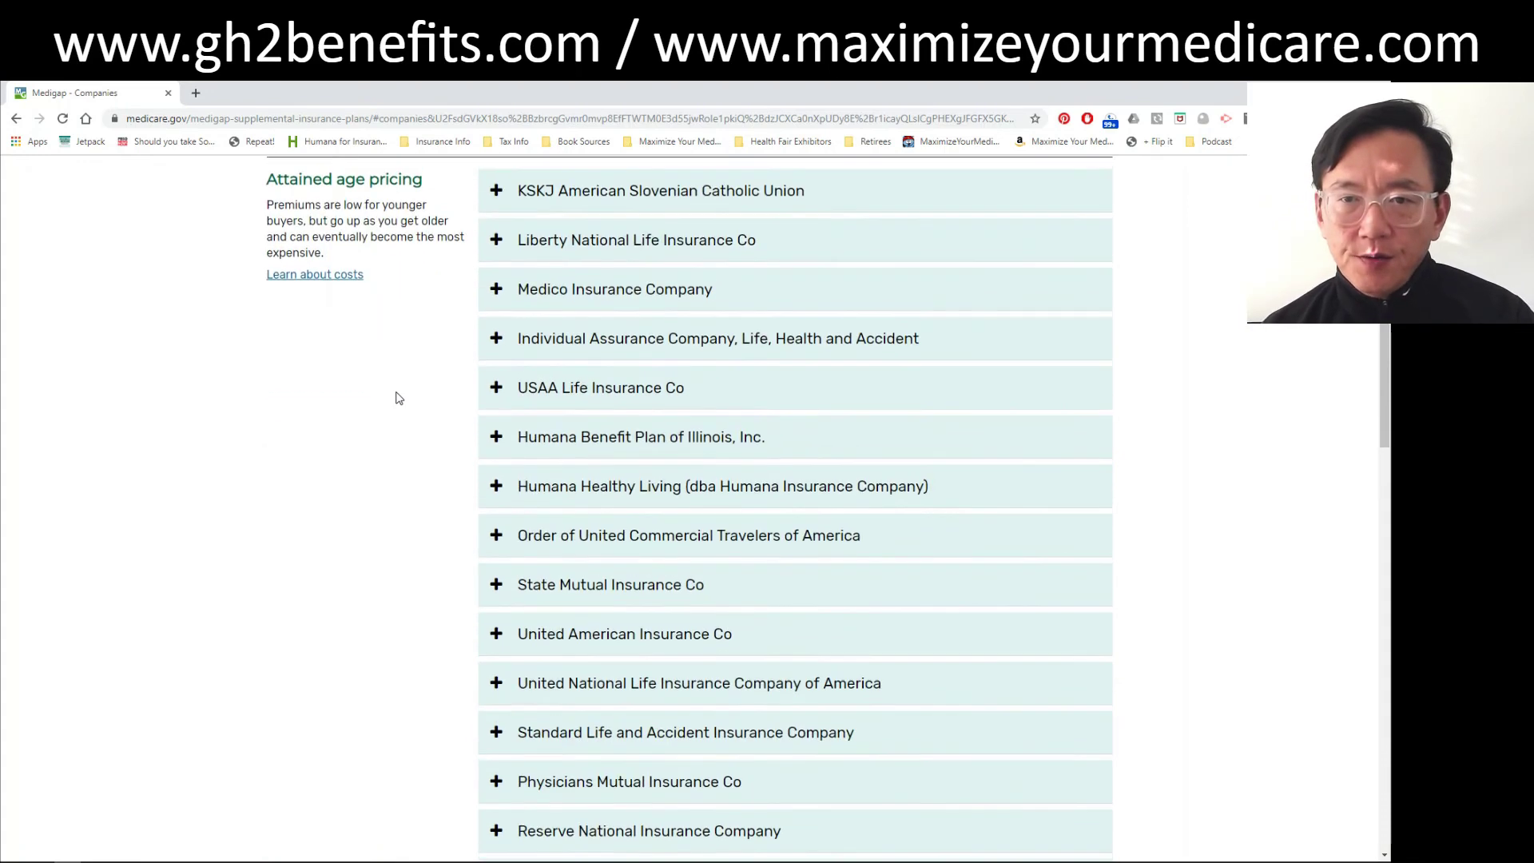
scroll(398, 398, "down", 1)
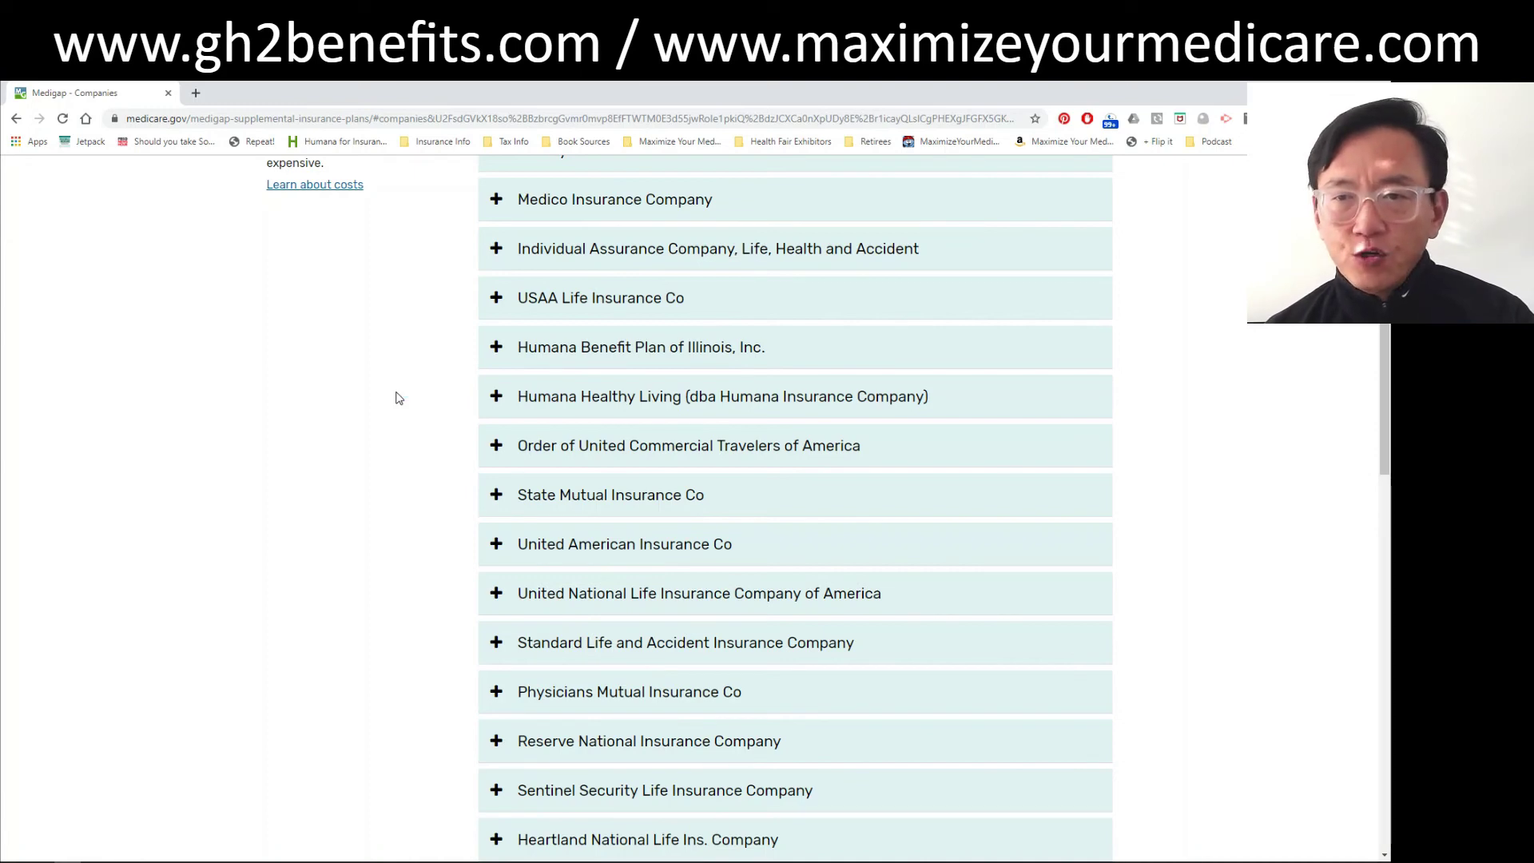
- Expand the Humana Benefit Plan of Illinois, Inc. entry and check which contact and pricing information is given
left_click(546, 357)
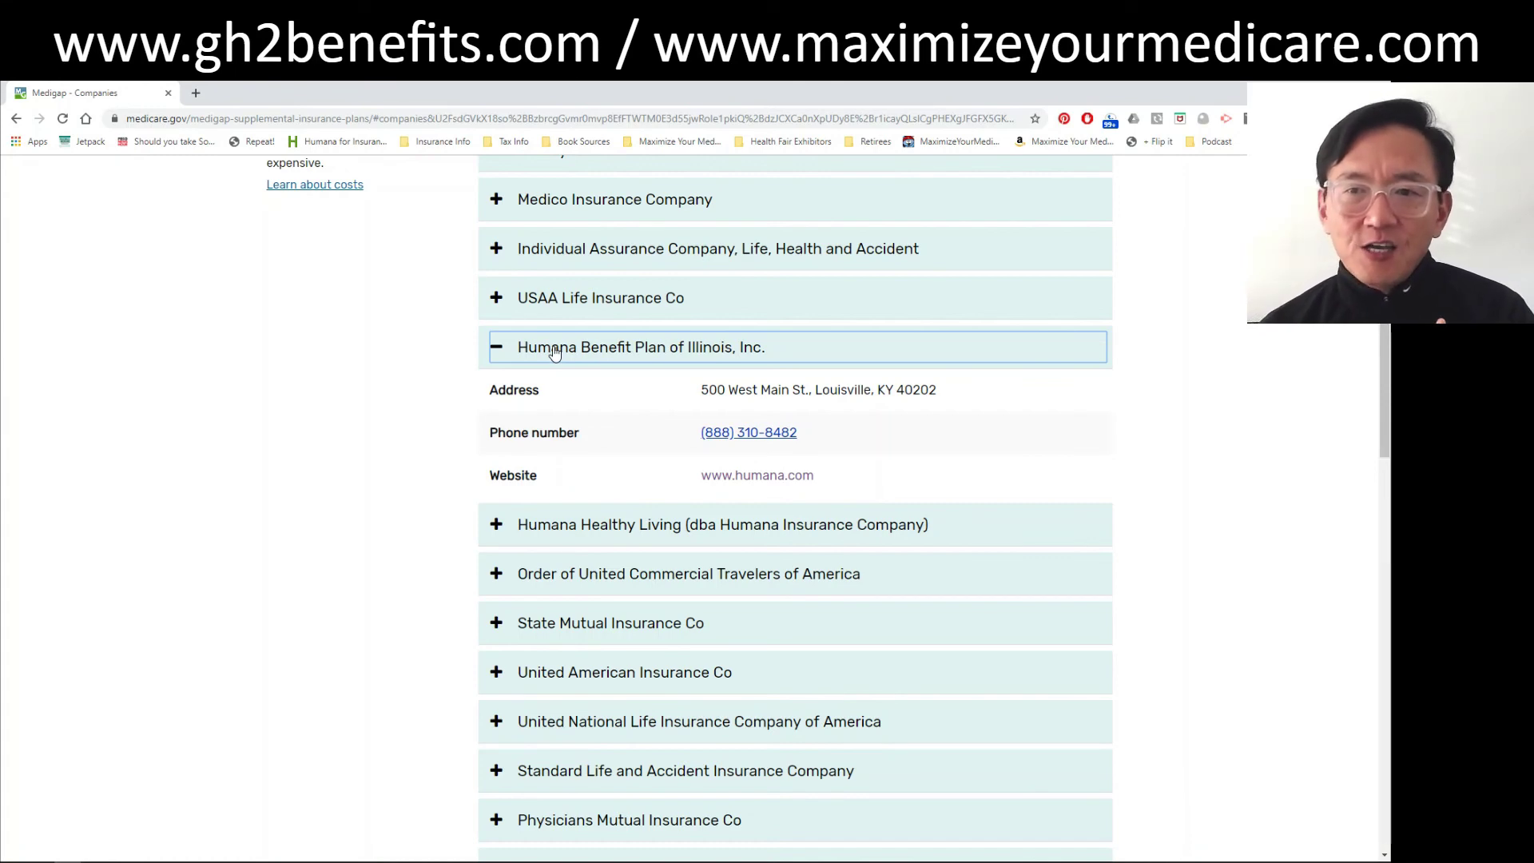
scroll(374, 352, "up", 3)
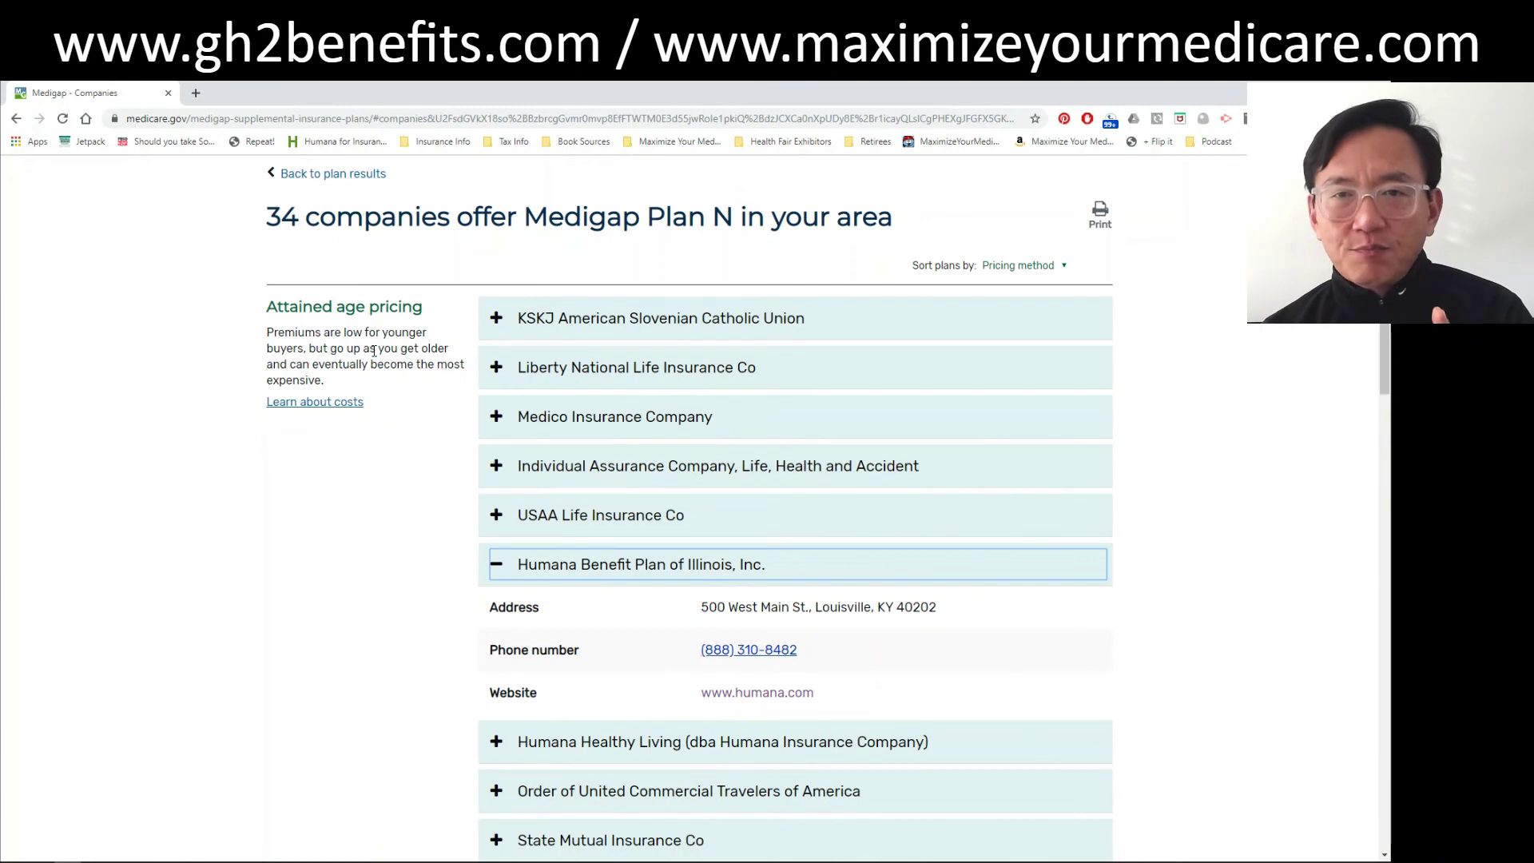
scroll(374, 352, "down", 3)
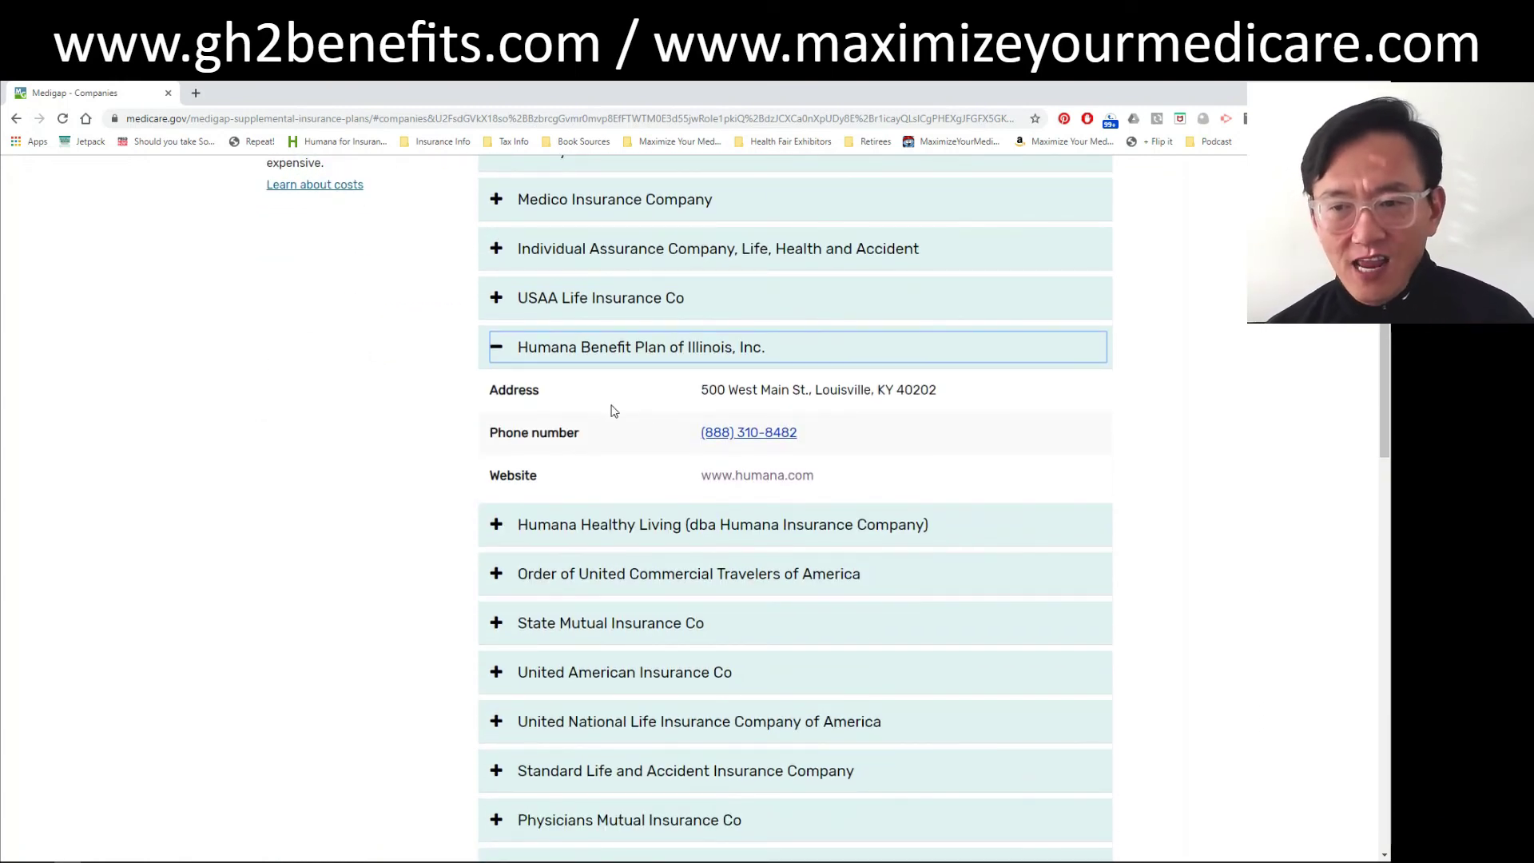
- Open Humana's website from its company entry and return to the beginning of the Medigap Plan N company list
left_click(742, 481)
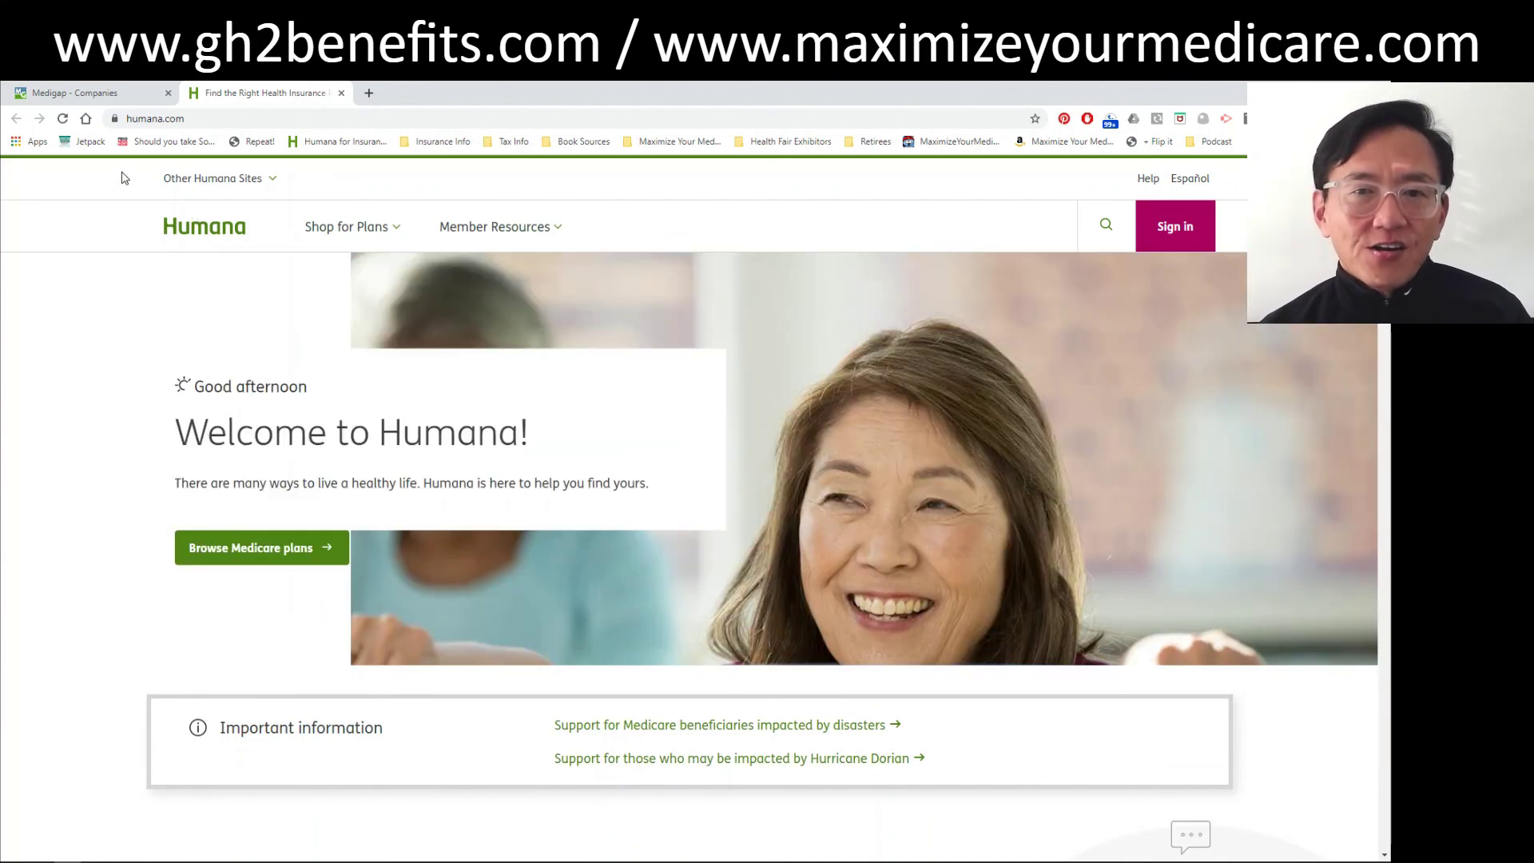
left_click(79, 95)
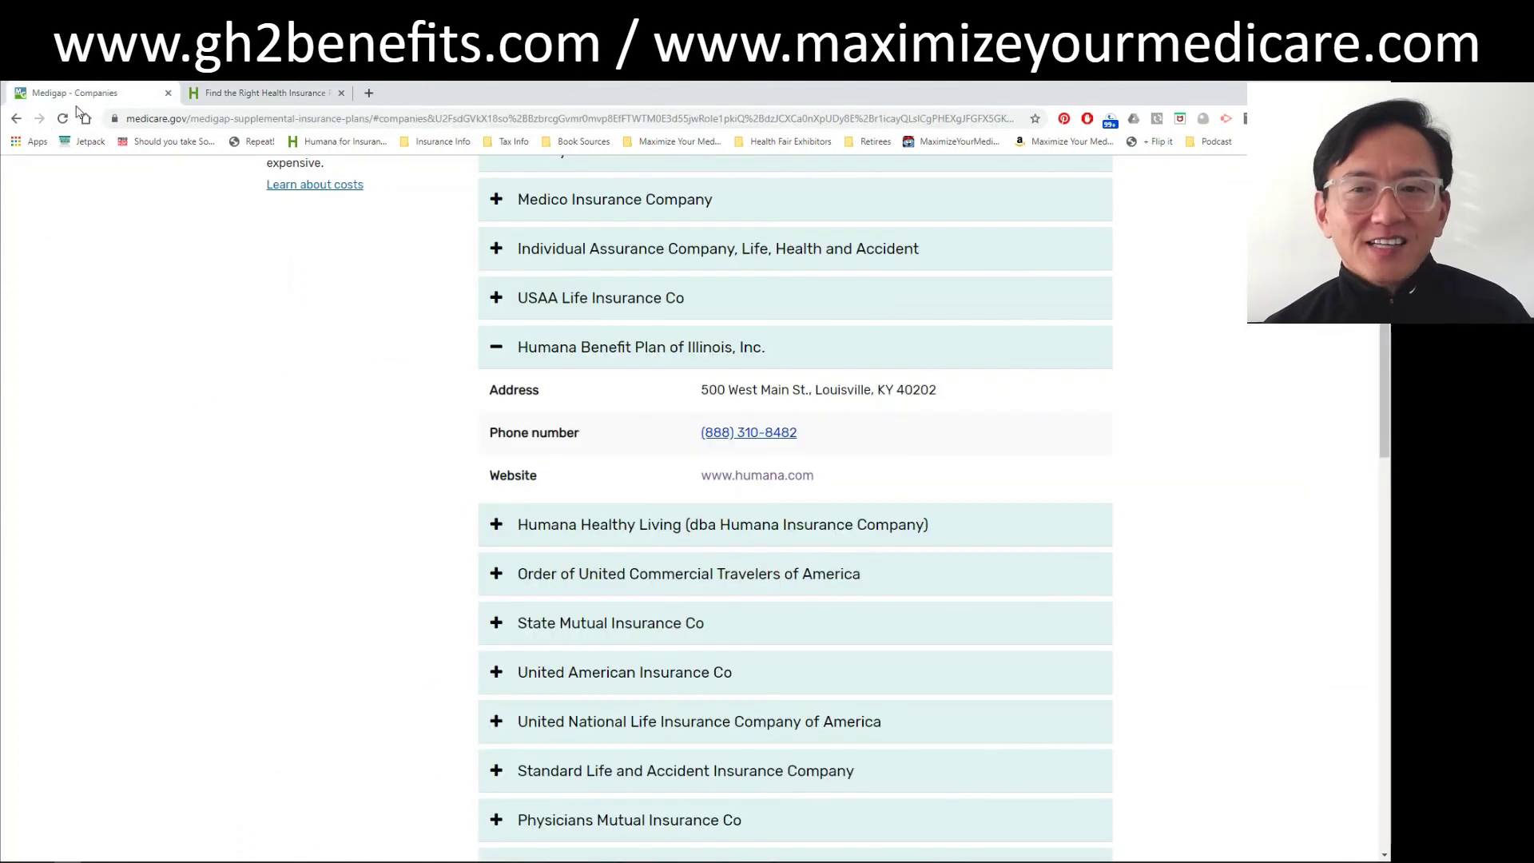
scroll(130, 286, "up", 4)
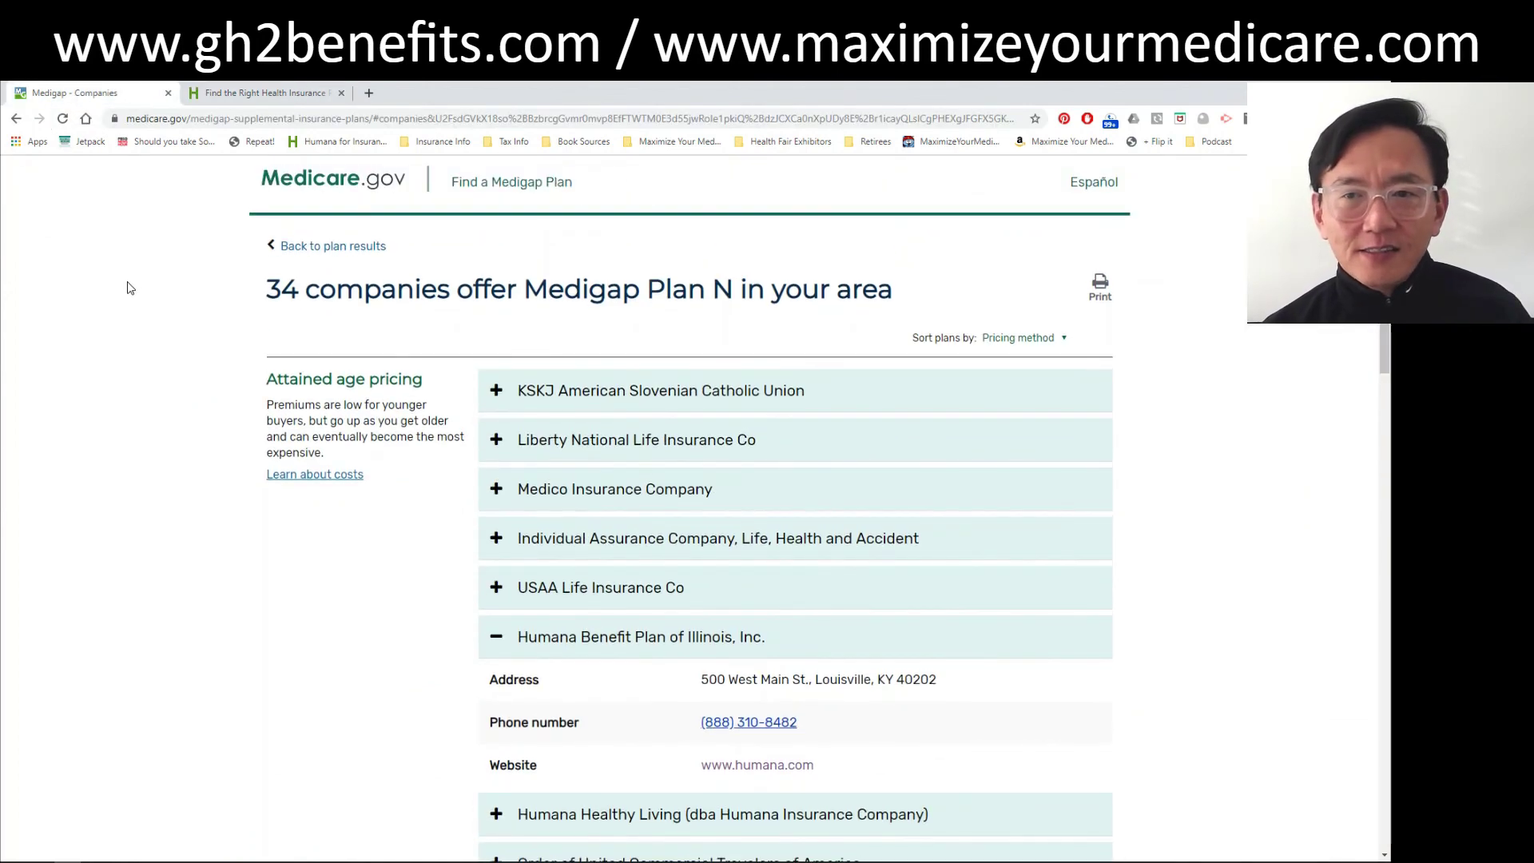